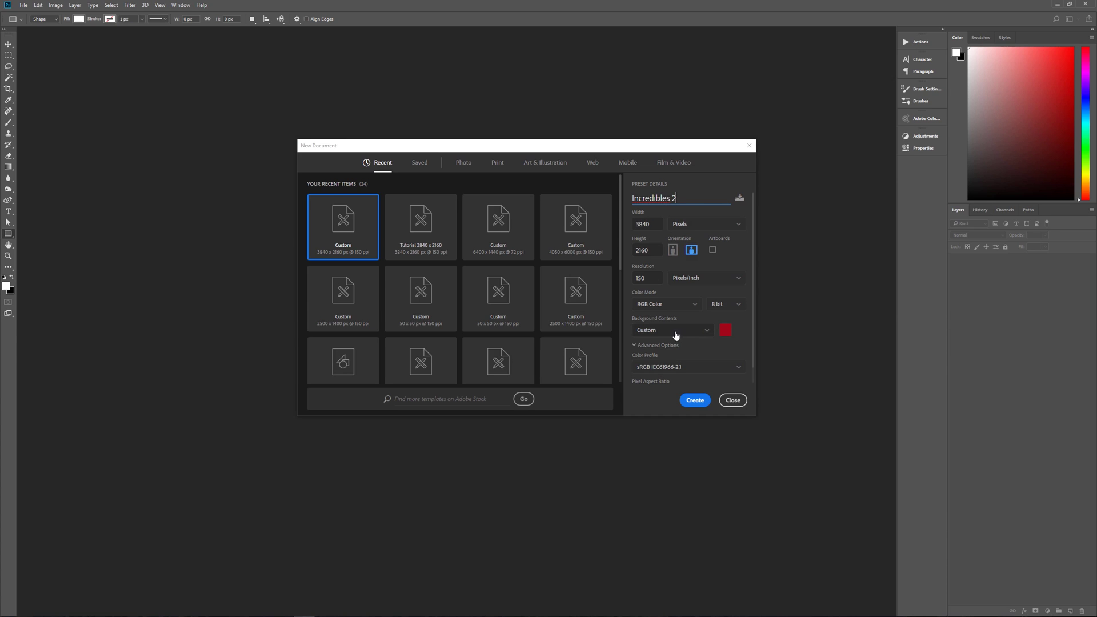
Create the 3840 × 2160 px, 150 ppi 'Incredibles 2' document with a custom #a2071a dark red background
click(724, 332)
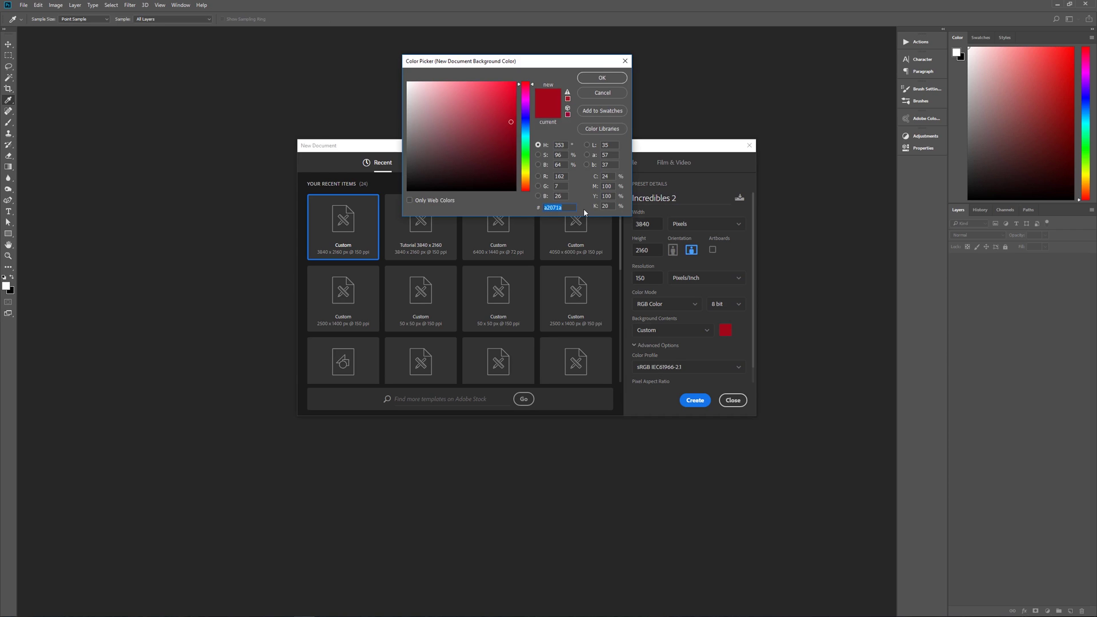
click(601, 78)
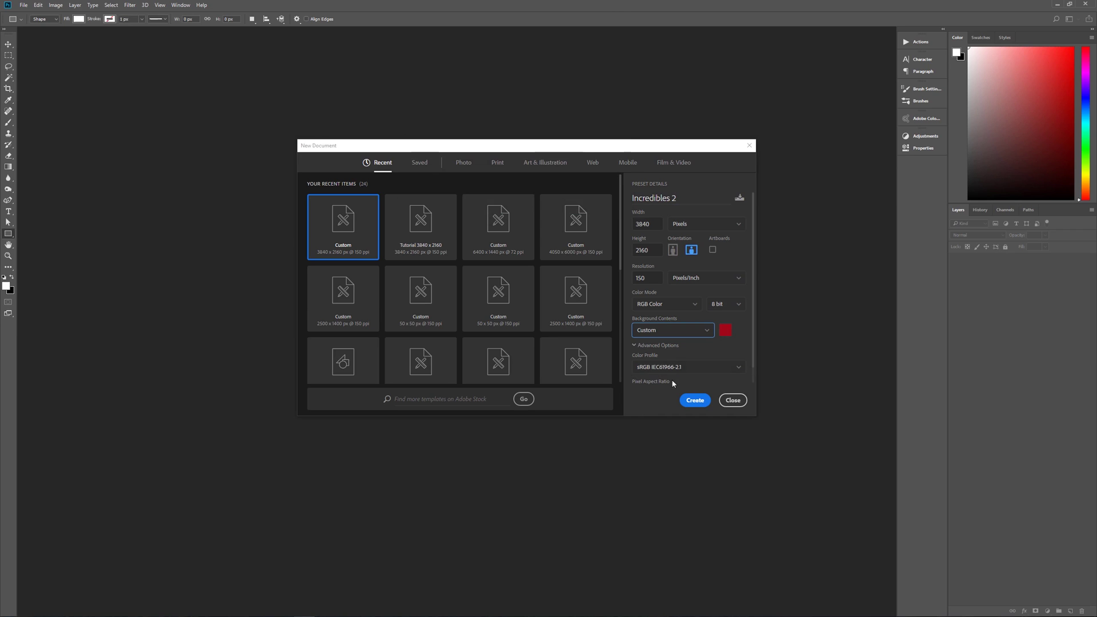
scroll(753, 358, down, 1)
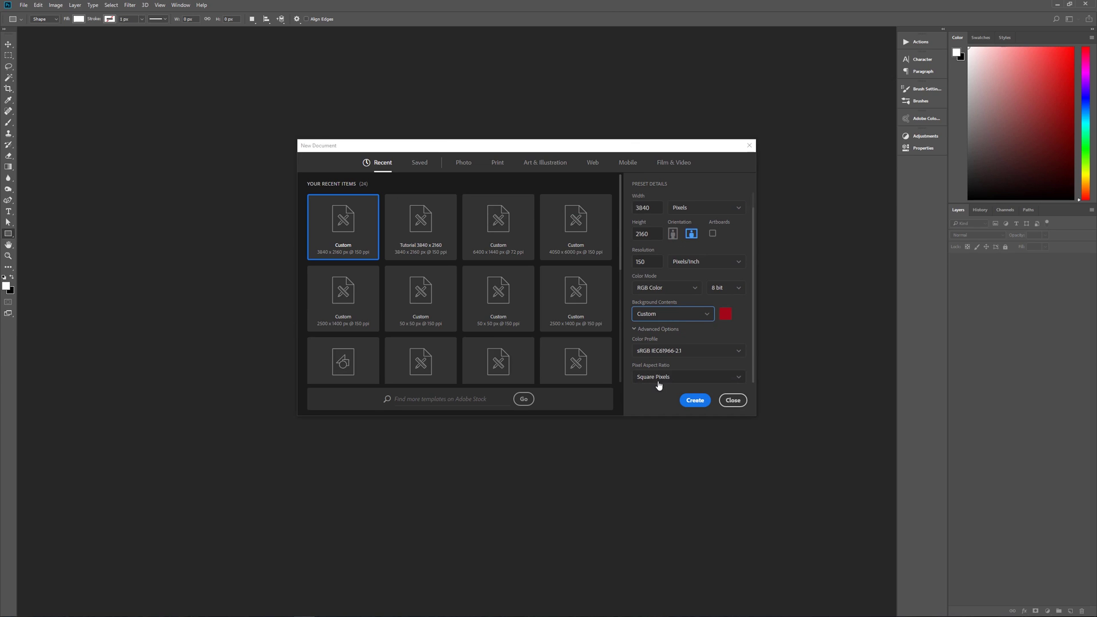
click(696, 400)
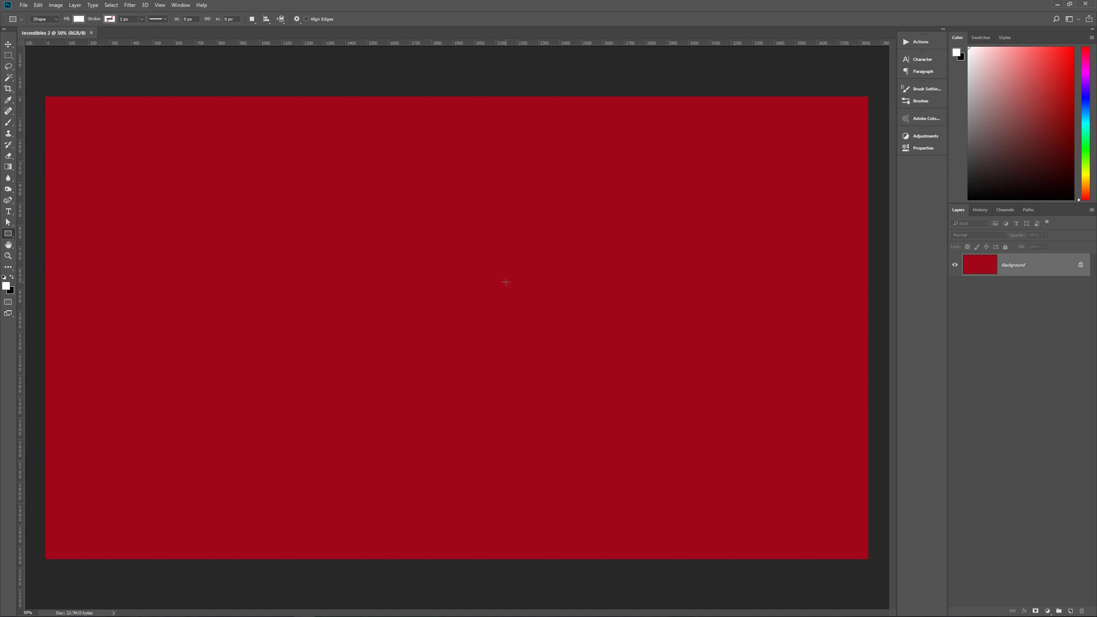
Convert the locked Background into a normal layer named 'Red'
double_click(1015, 271)
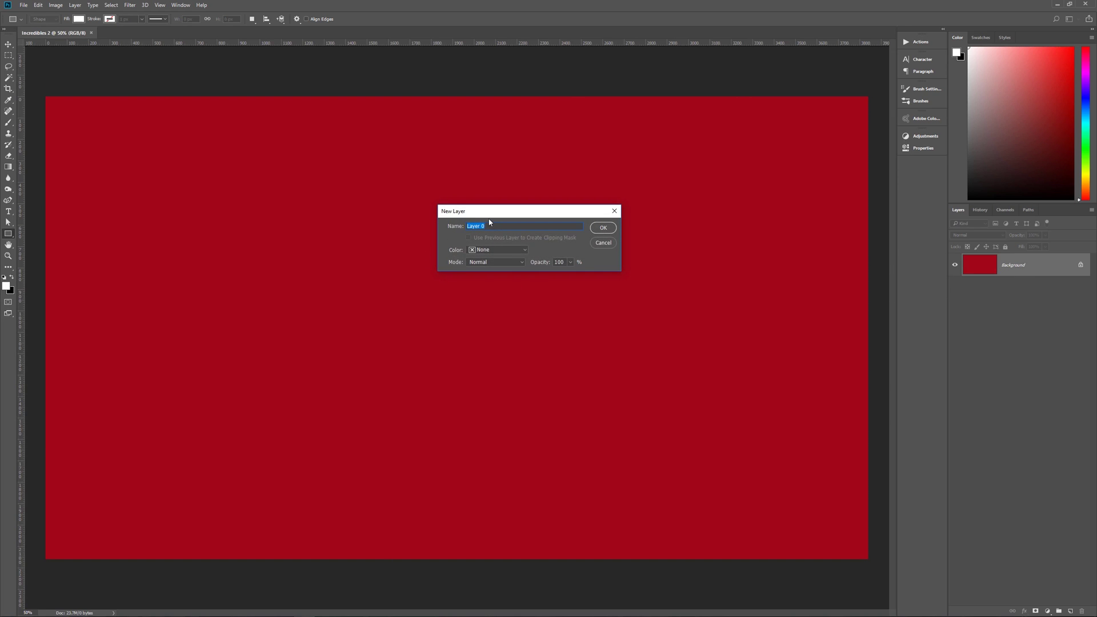
text(Red)
click(603, 231)
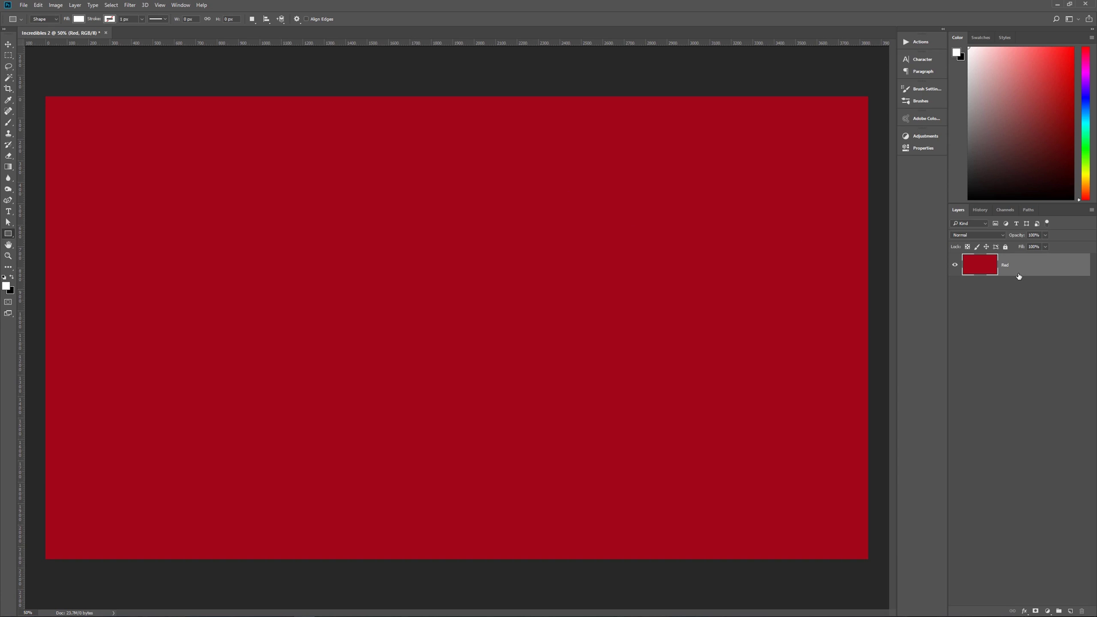
Add a Pattern Overlay to Red using Denim from the Texture Fill set, Overlay mode, 225% scale
click(1023, 610)
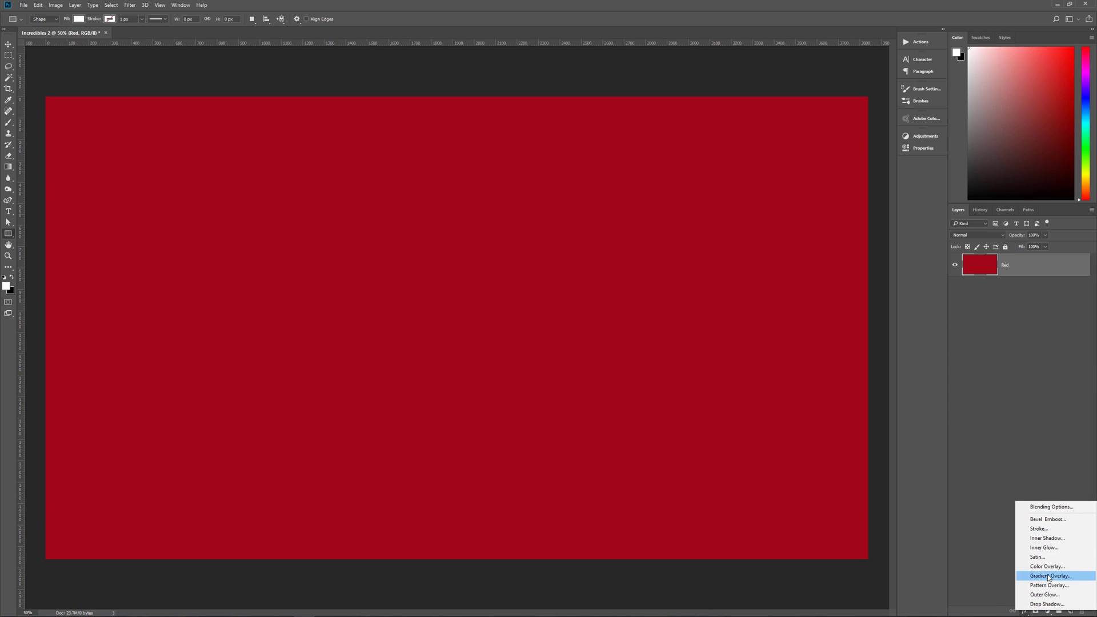
click(1048, 585)
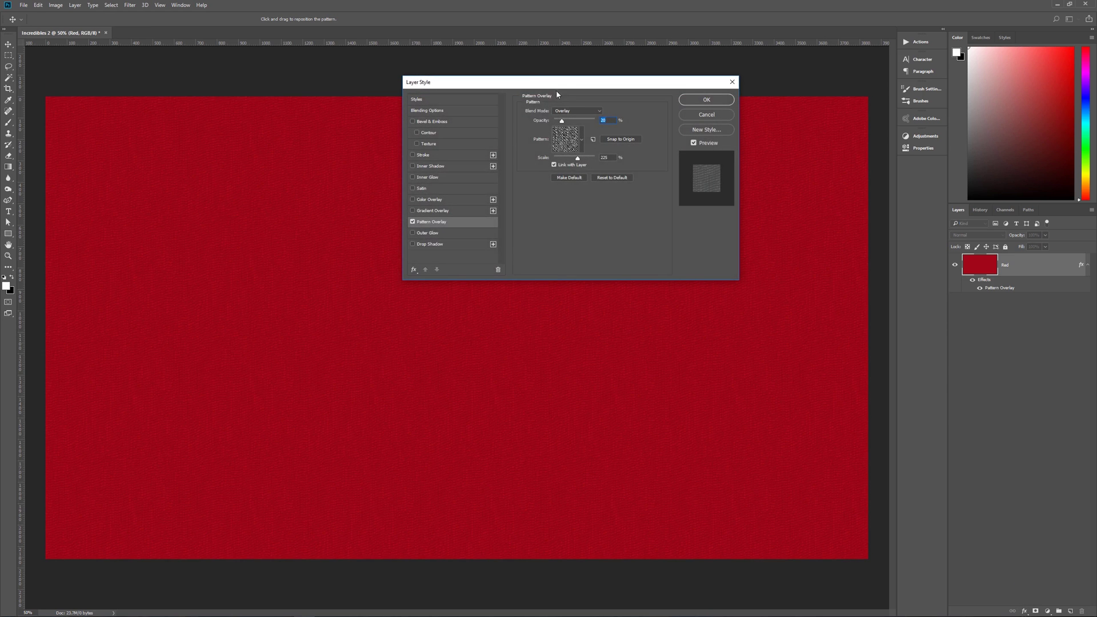
drag(537, 81, 491, 79)
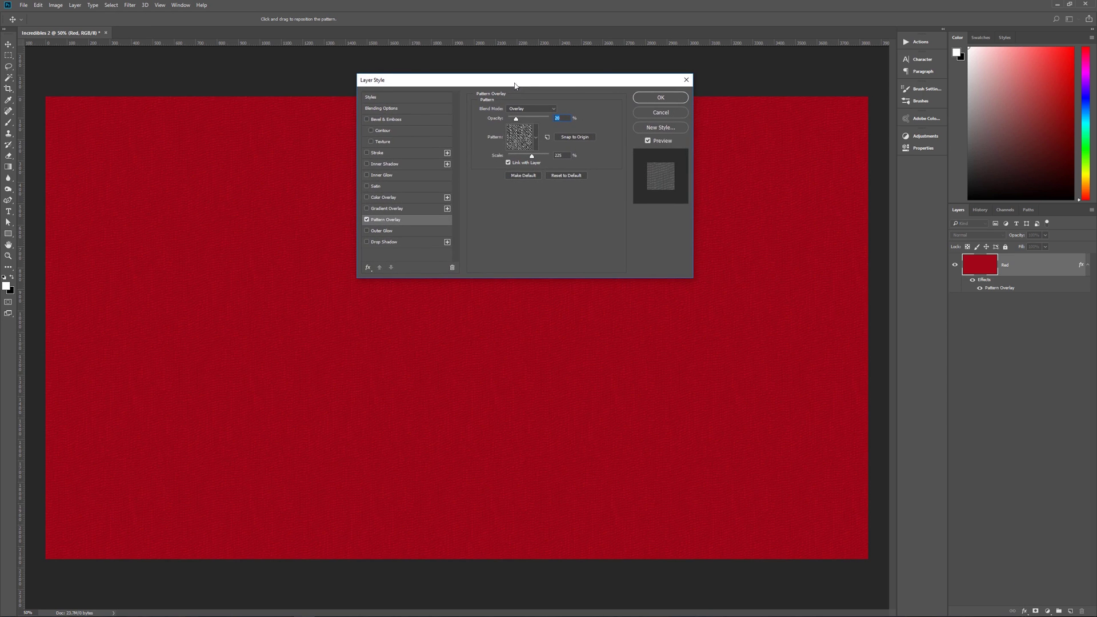
click(537, 139)
click(562, 161)
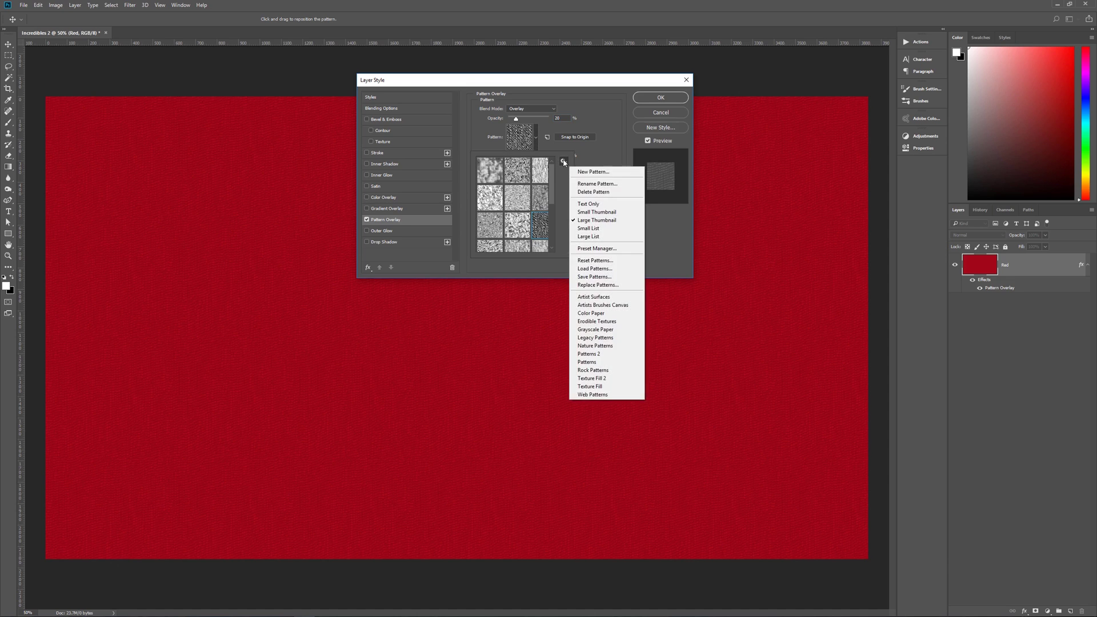
click(590, 387)
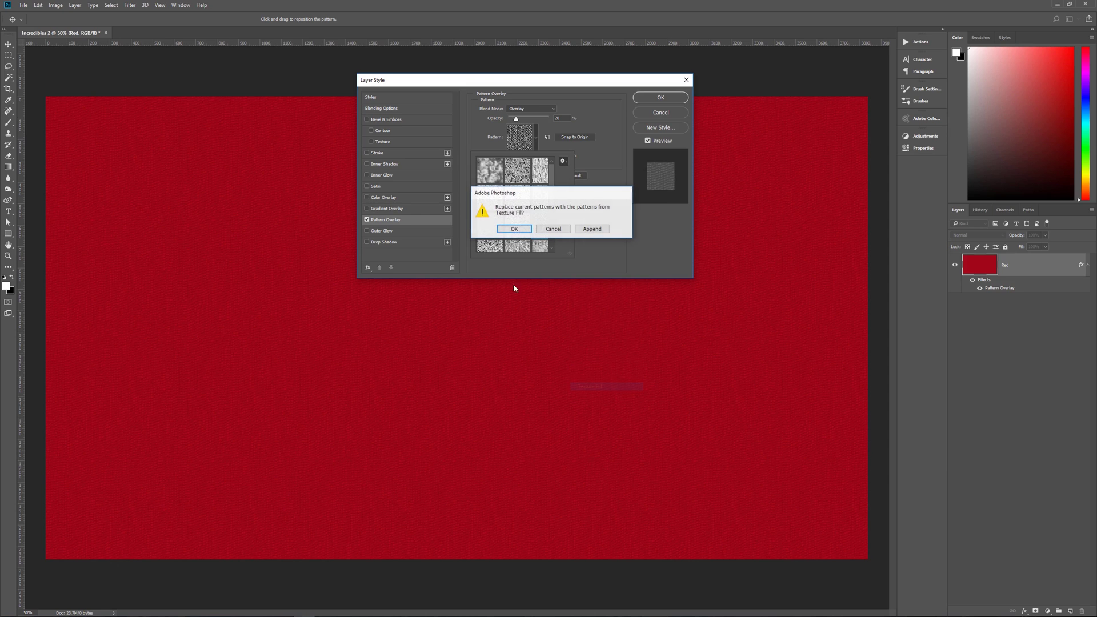
click(513, 228)
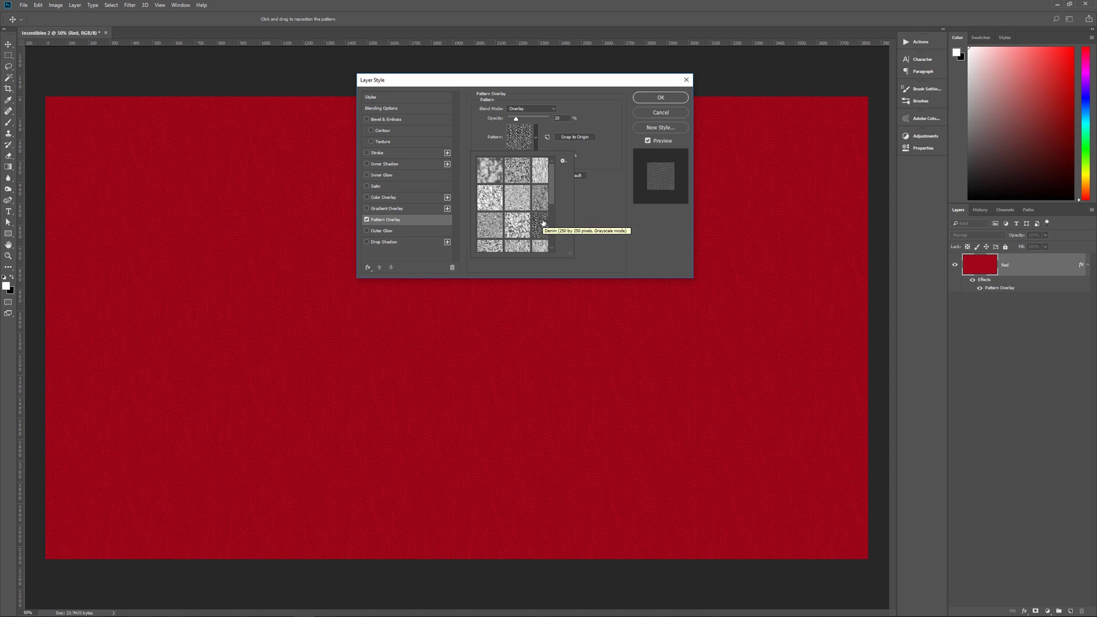
click(546, 151)
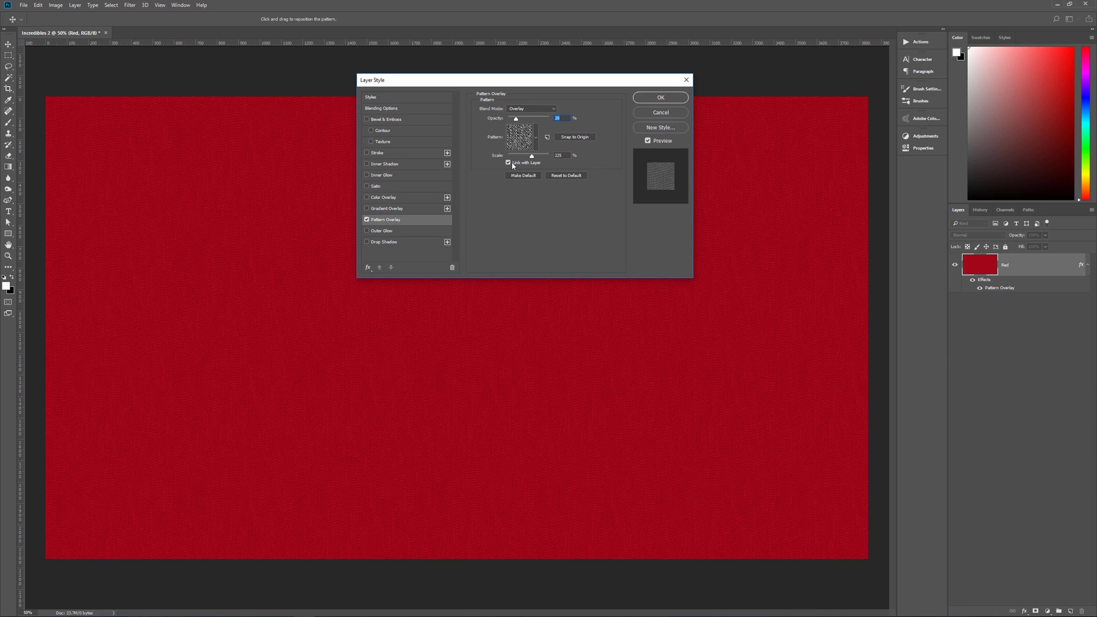
click(657, 97)
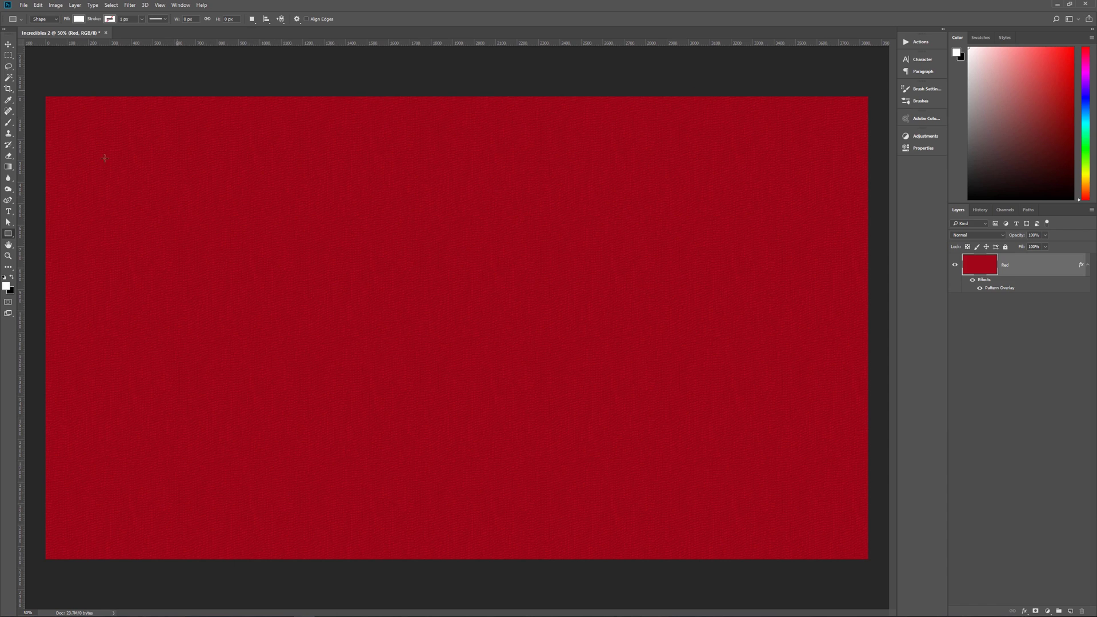
Drag horizontal and vertical guides from the rulers so they cross at the canvas centre
click(160, 6)
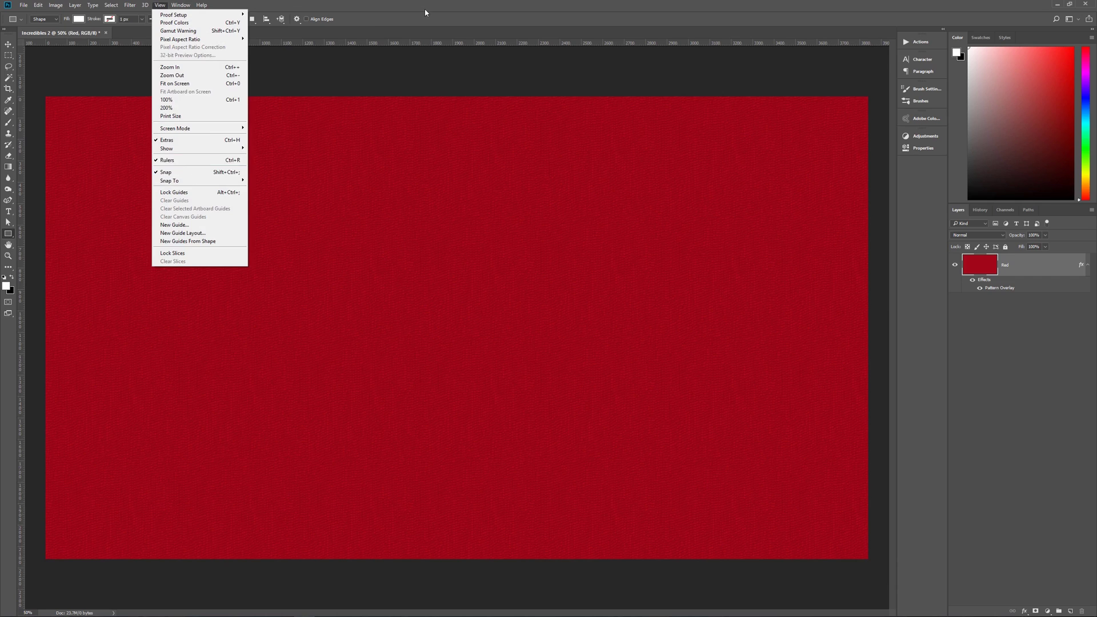
click(308, 179)
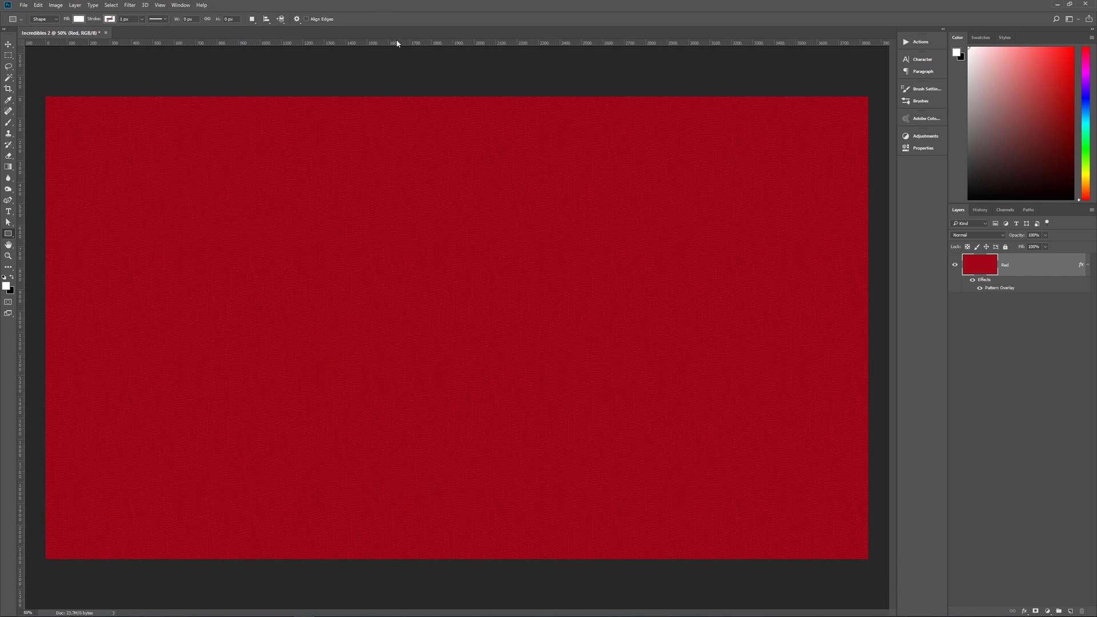
drag(397, 44, 442, 328)
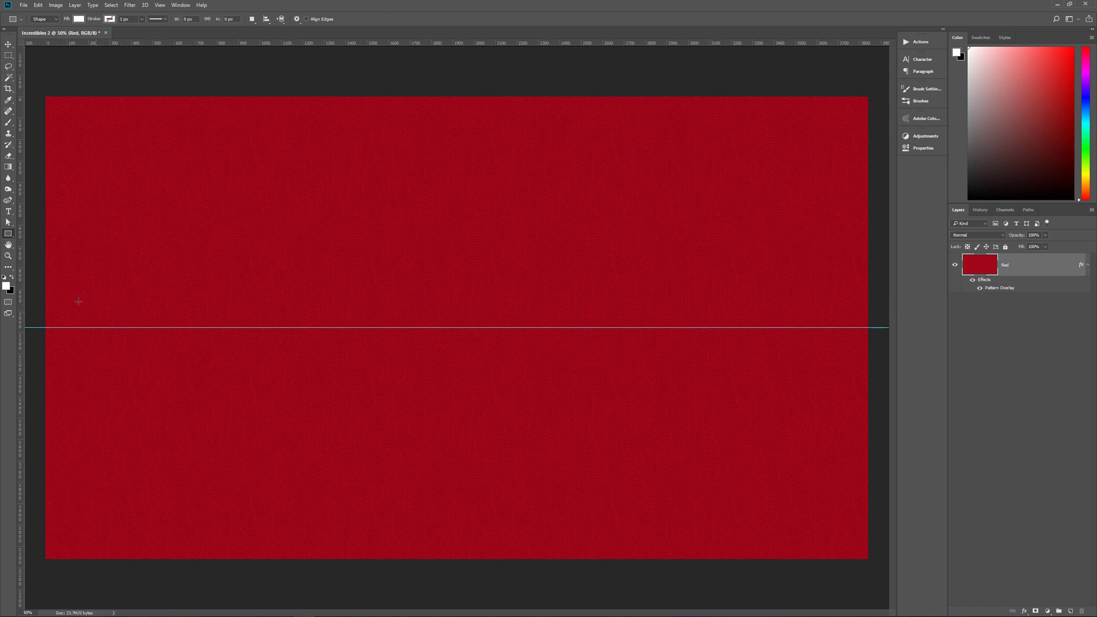
drag(20, 301, 458, 304)
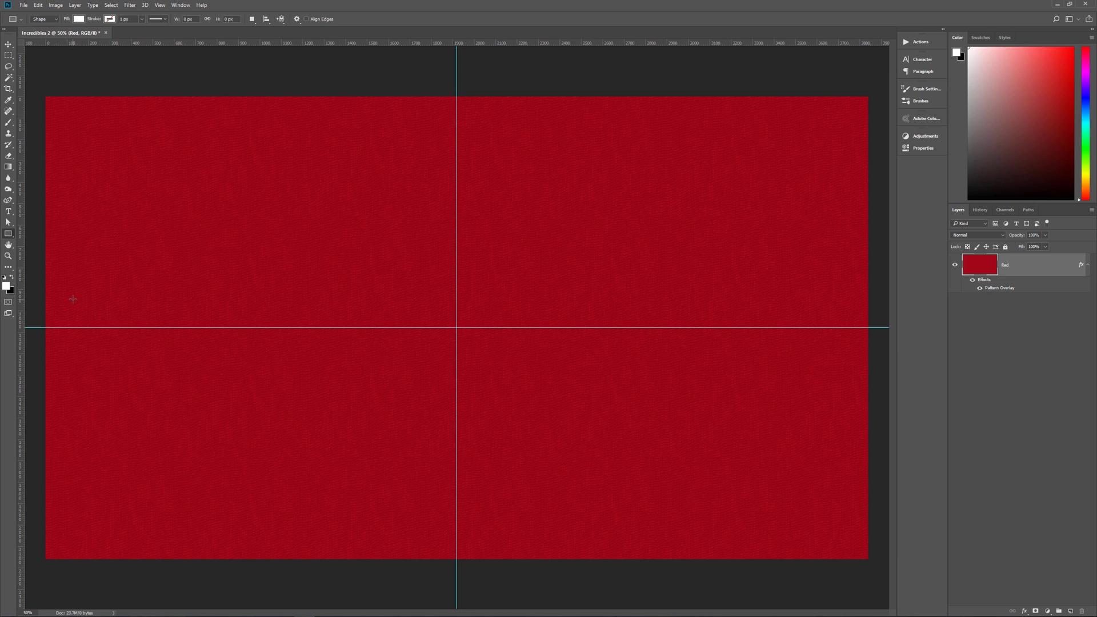
click(6, 286)
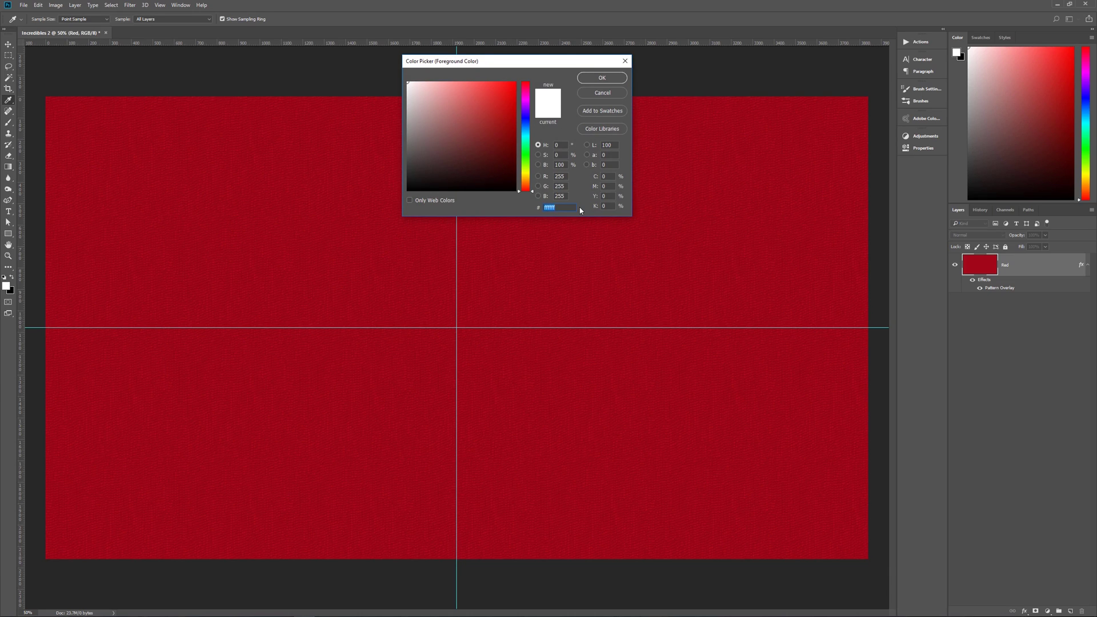
Set the foreground colour to orange ff9f02 and switch to the Ellipse Tool
text(ff9)
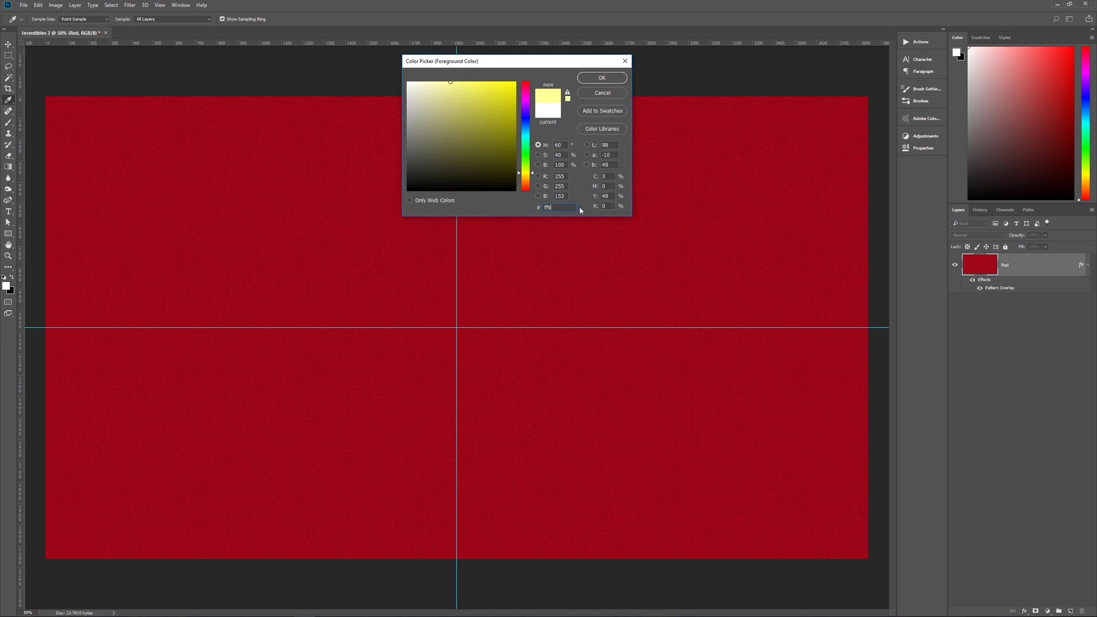
text(f02)
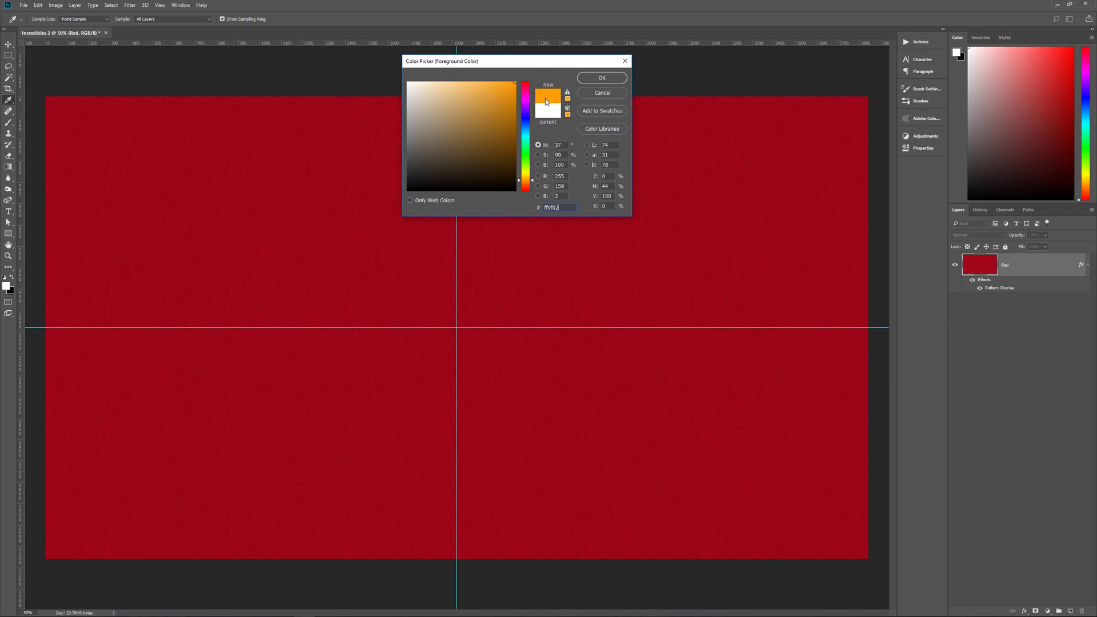
click(601, 78)
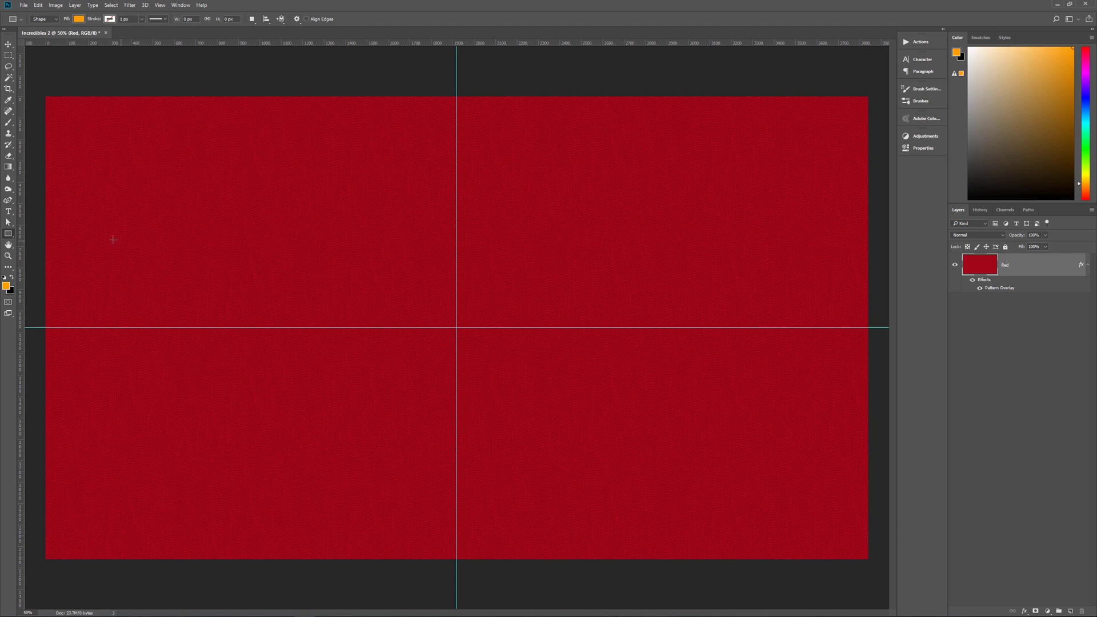
right_click(9, 233)
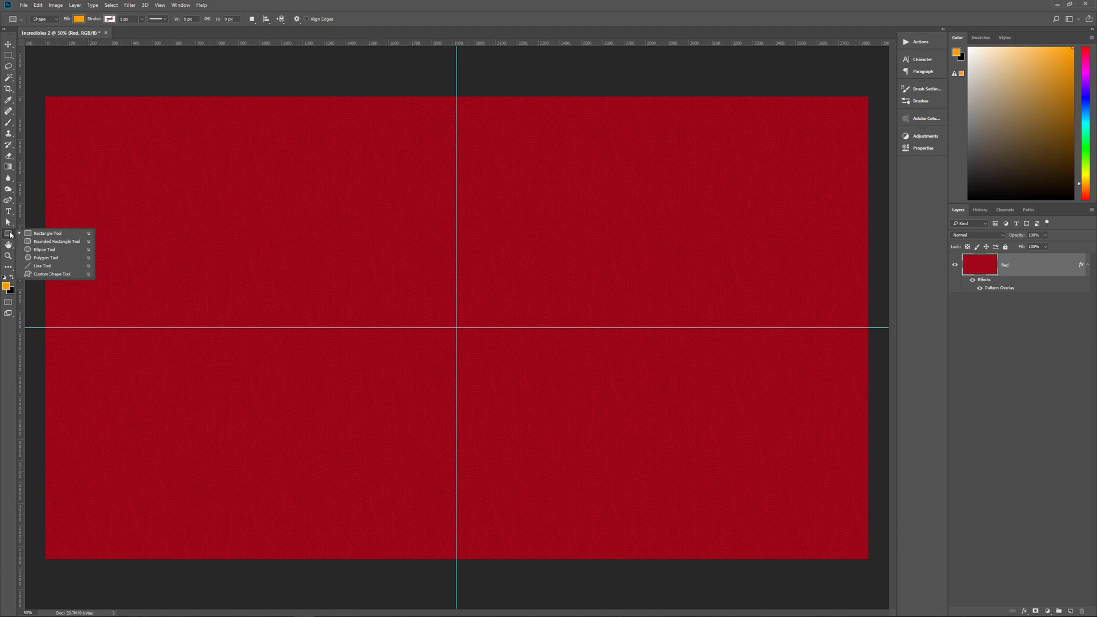
click(49, 253)
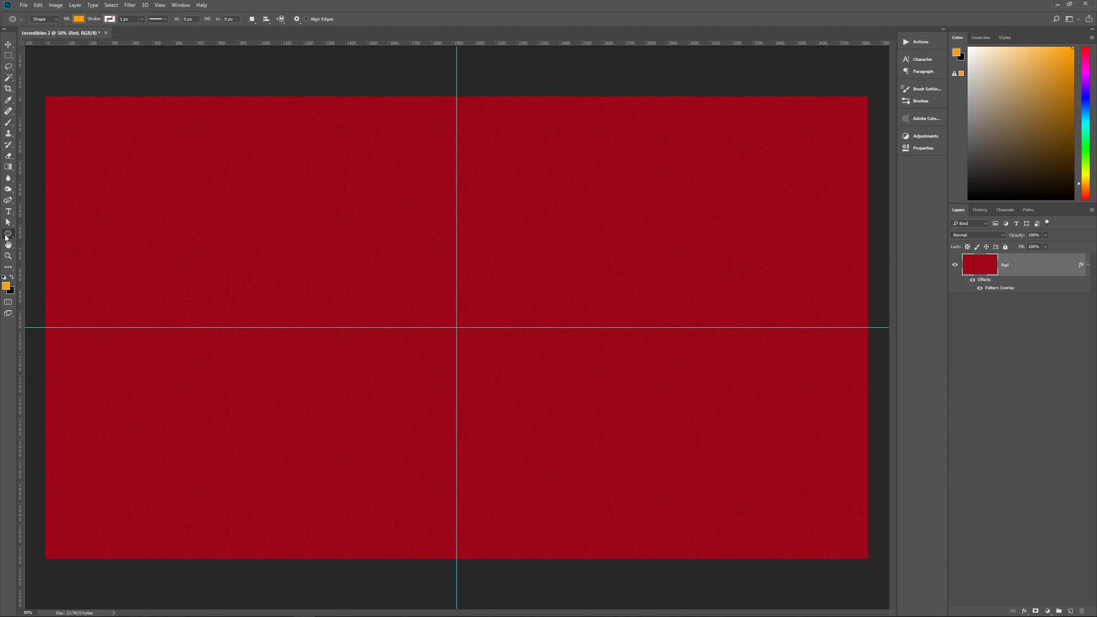
right_click(8, 235)
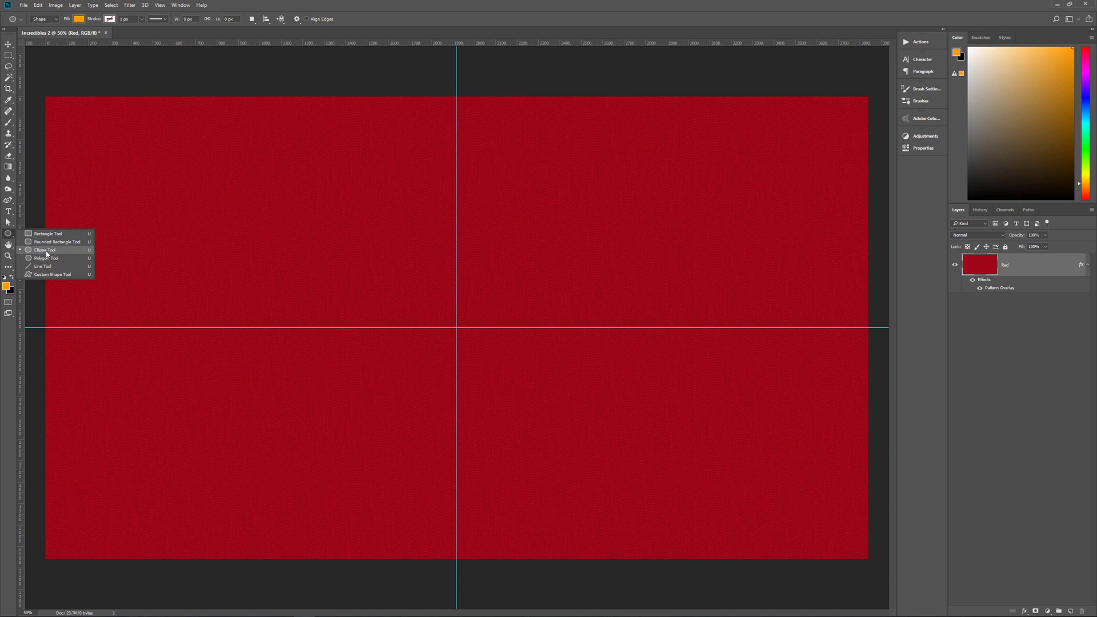
click(54, 252)
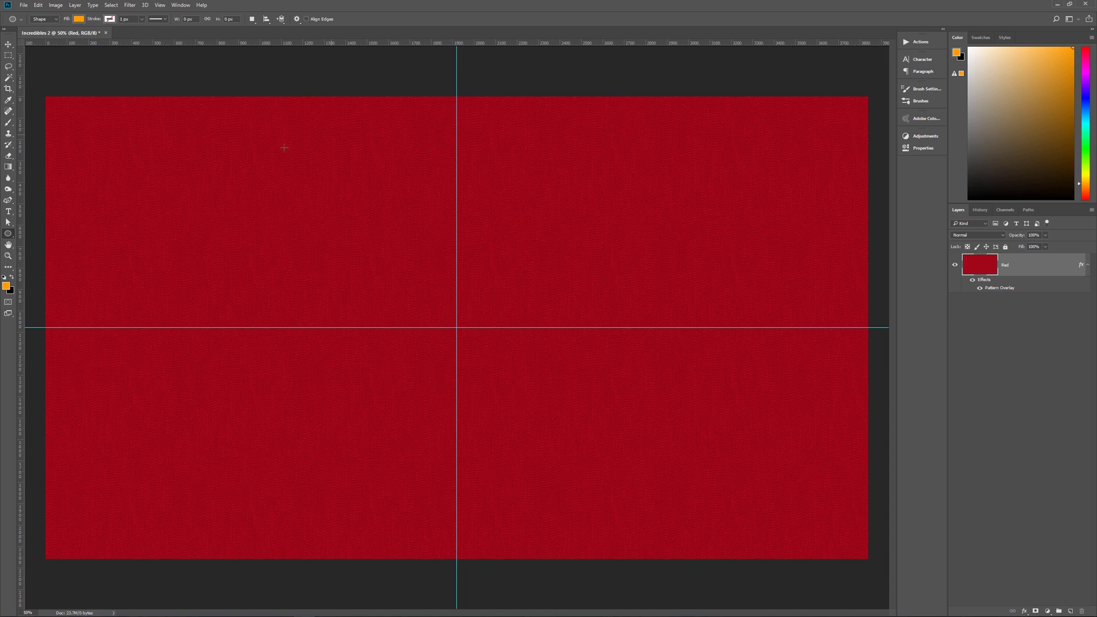
Draw a 1550 × 945 px orange ellipse and move it onto the guide crossing
click(355, 174)
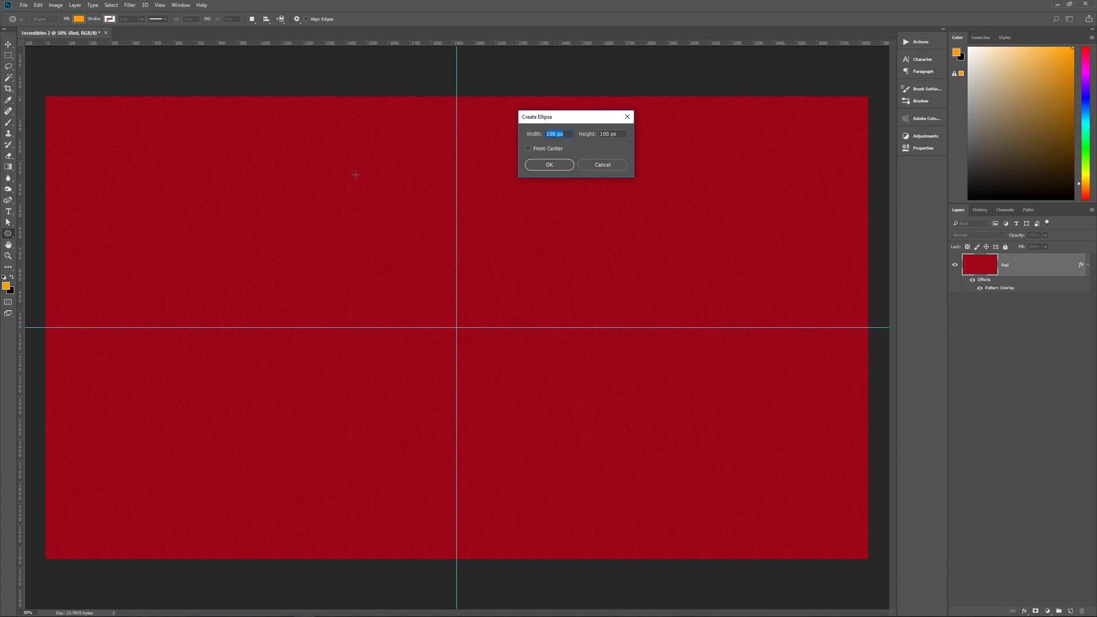
text(1550)
key(Tab)
text(9)
click(549, 165)
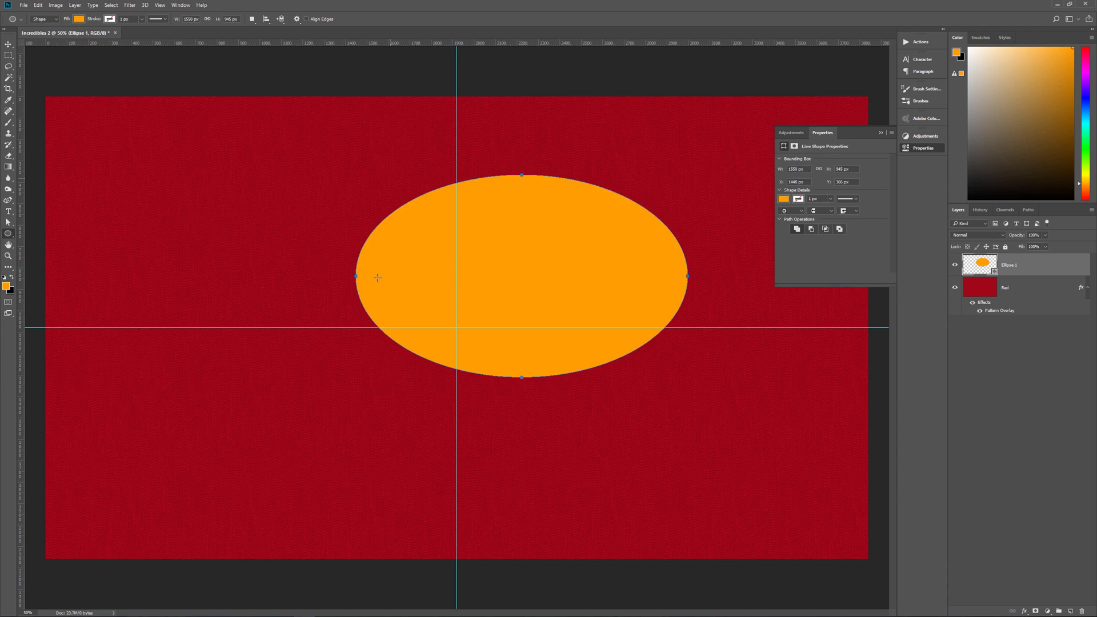
click(881, 132)
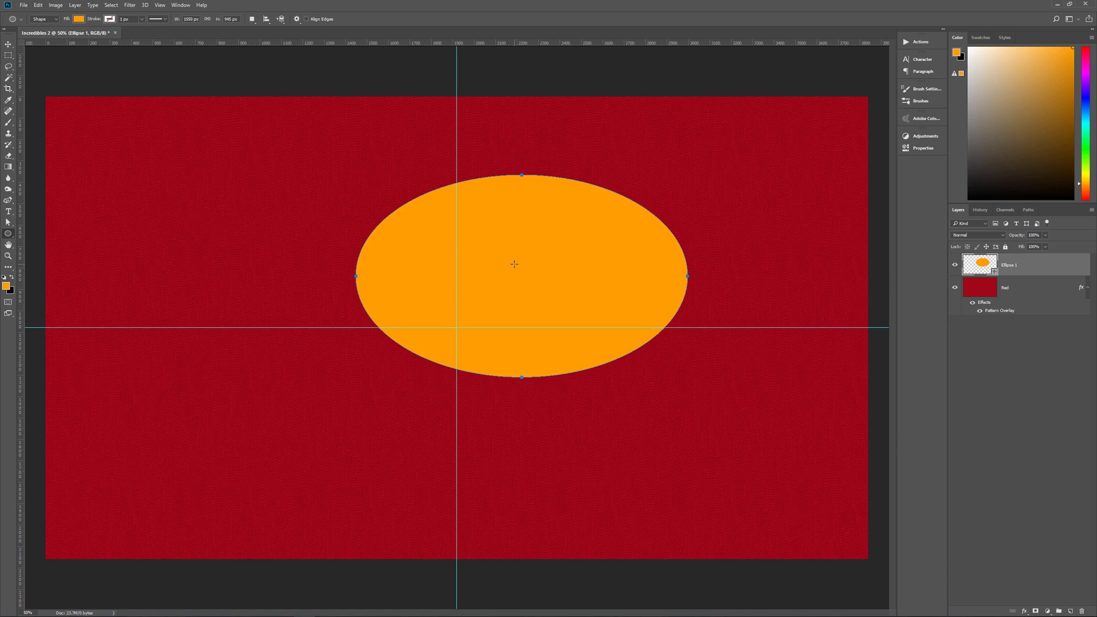
key(v)
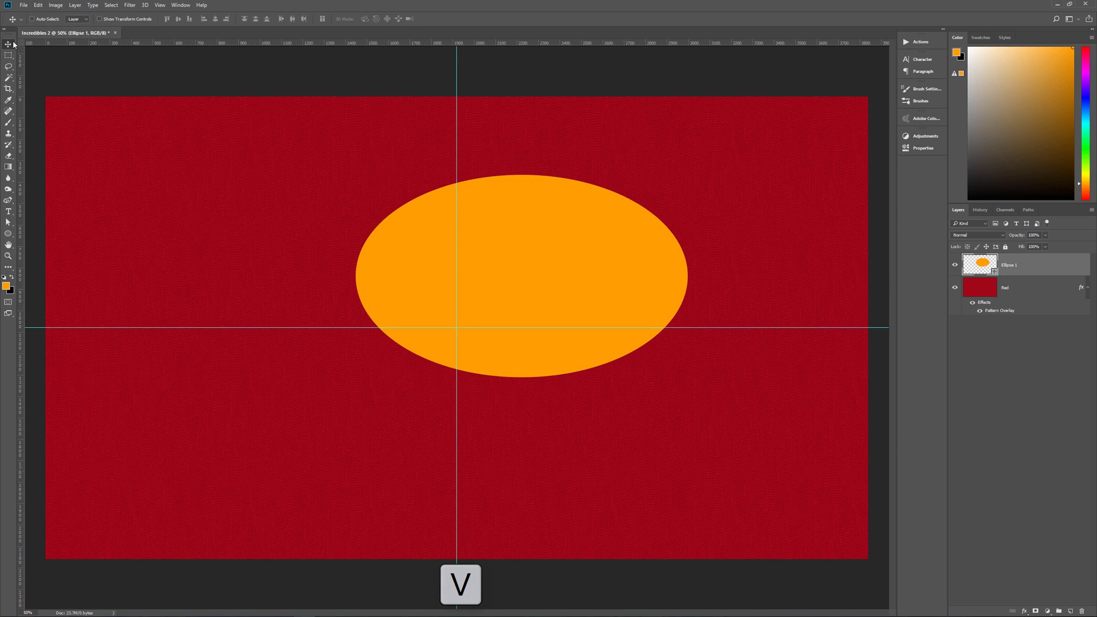
drag(559, 240, 495, 291)
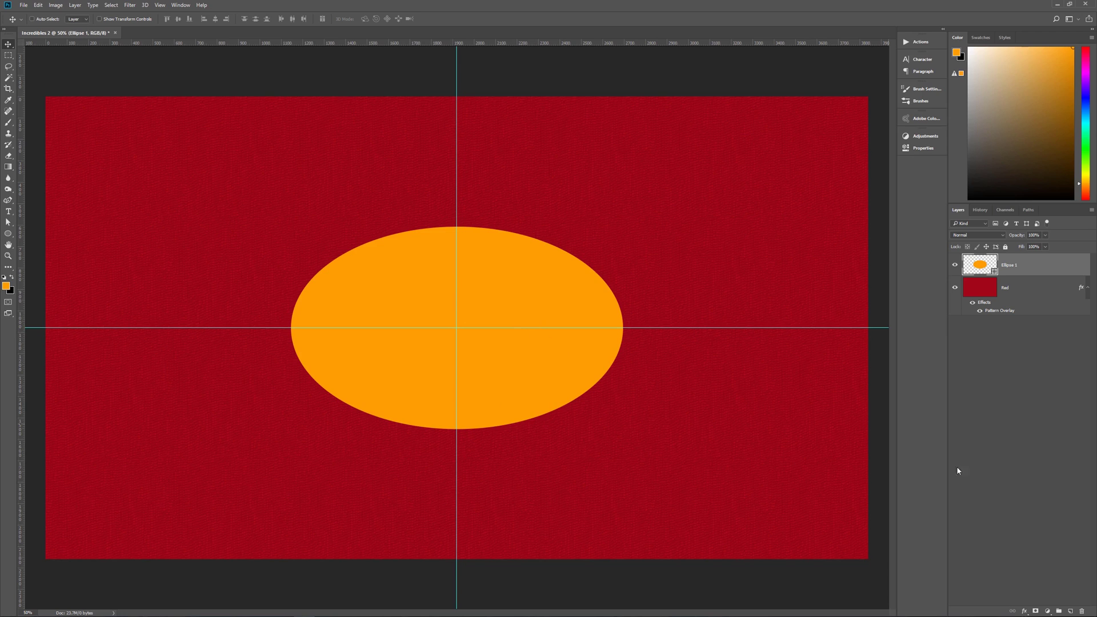
Add a new empty layer, rename Ellipse 1 to 'Orange', and select Layer 1
click(1070, 612)
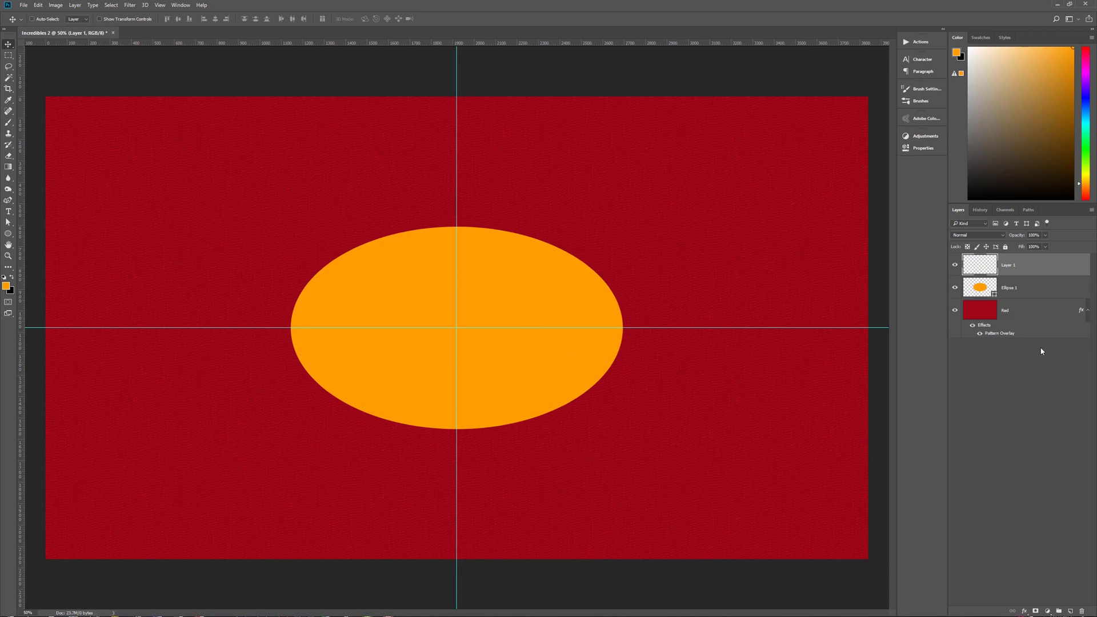
double_click(1015, 289)
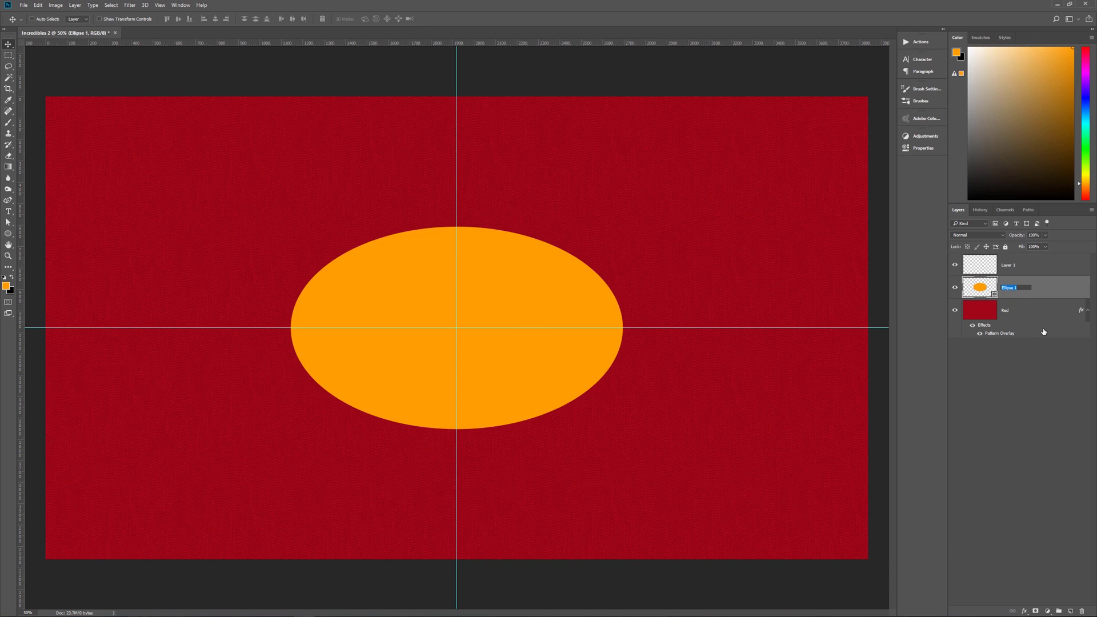
text(Orange)
key(Return)
click(1087, 311)
click(1014, 266)
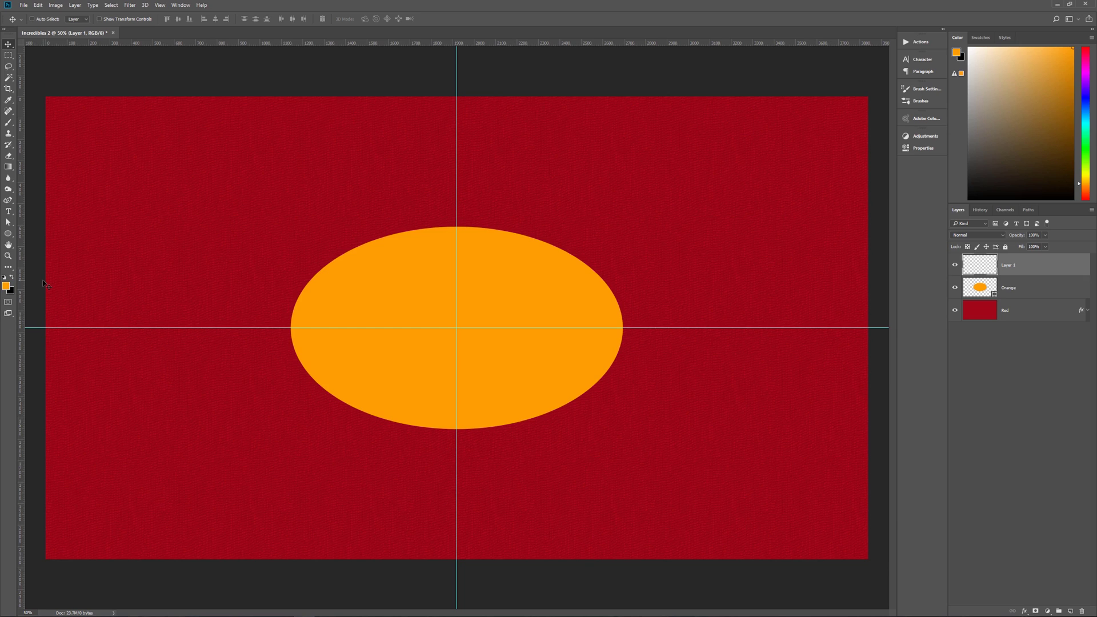
Reset colours to default black and white and start an exact-size ellipse on the canvas
key(d)
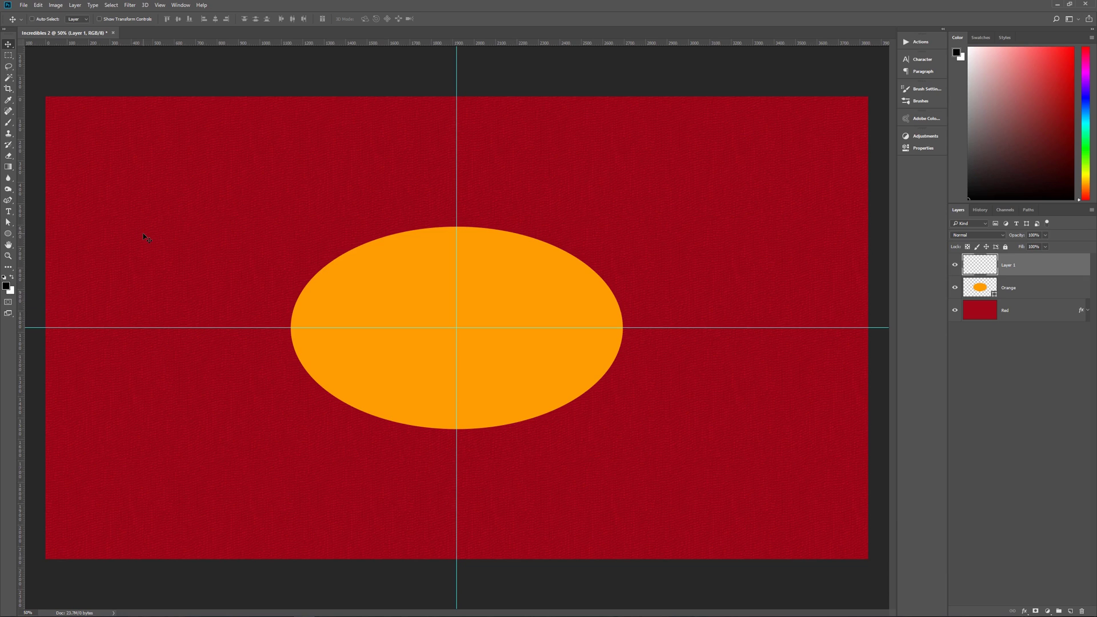
key(u)
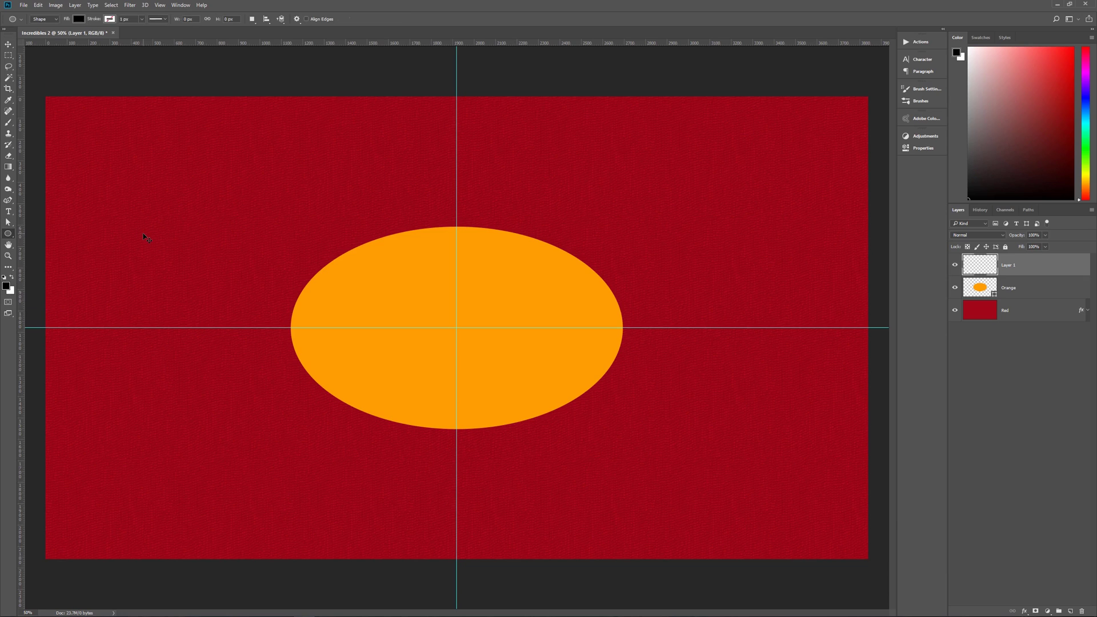
click(313, 188)
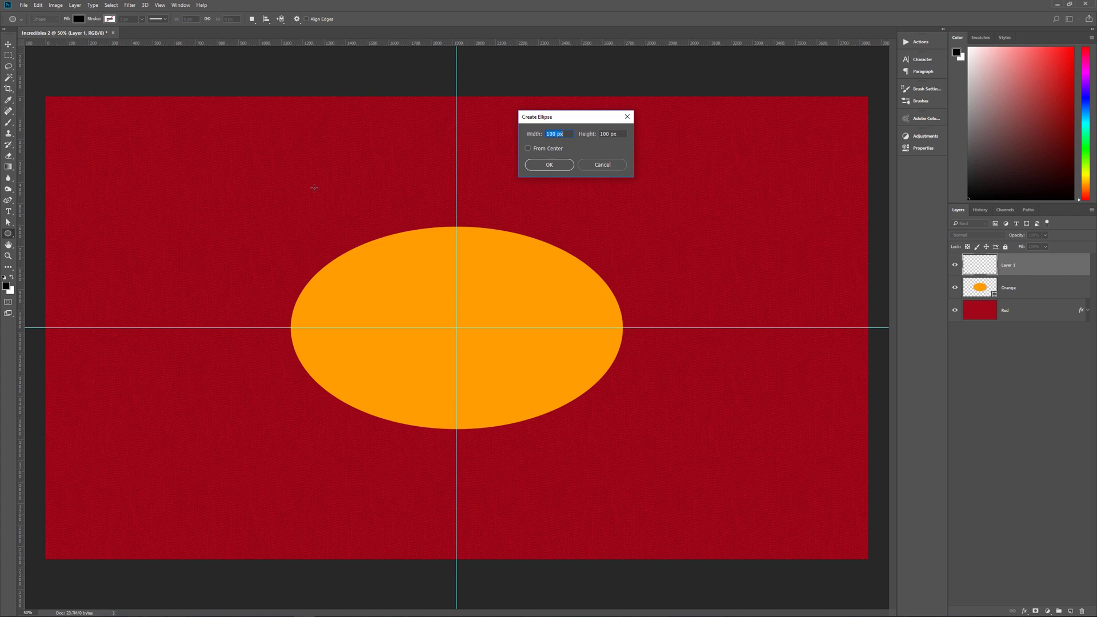
Create a black 1230 × 750 px ellipse and centre it inside the orange one
text(1230)
key(Tab)
text(7)
click(550, 164)
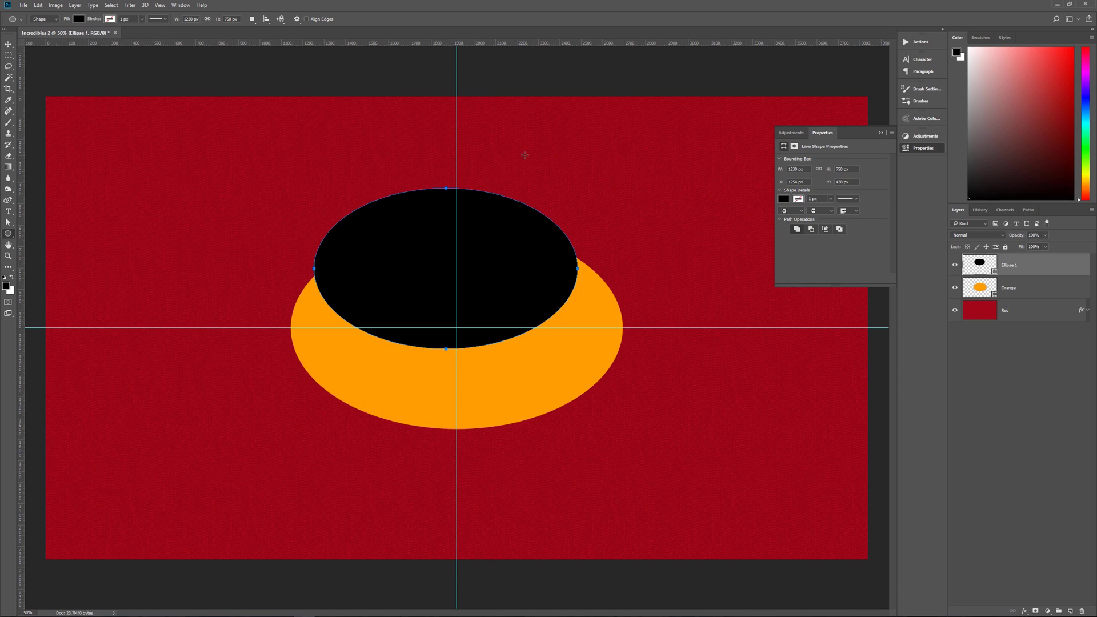
key(v)
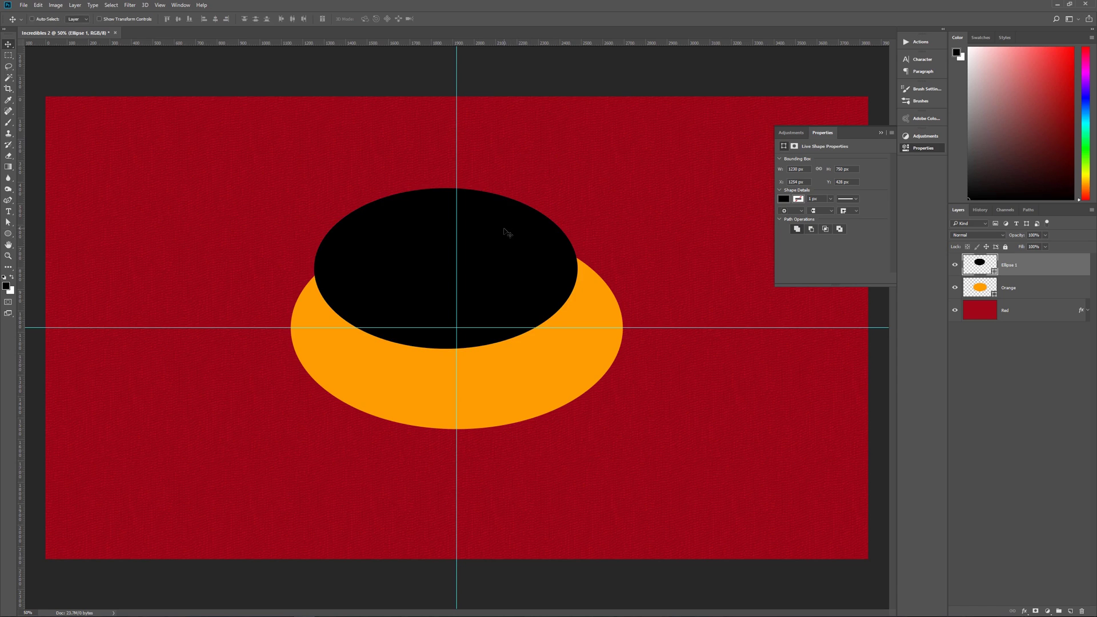
drag(505, 230, 514, 287)
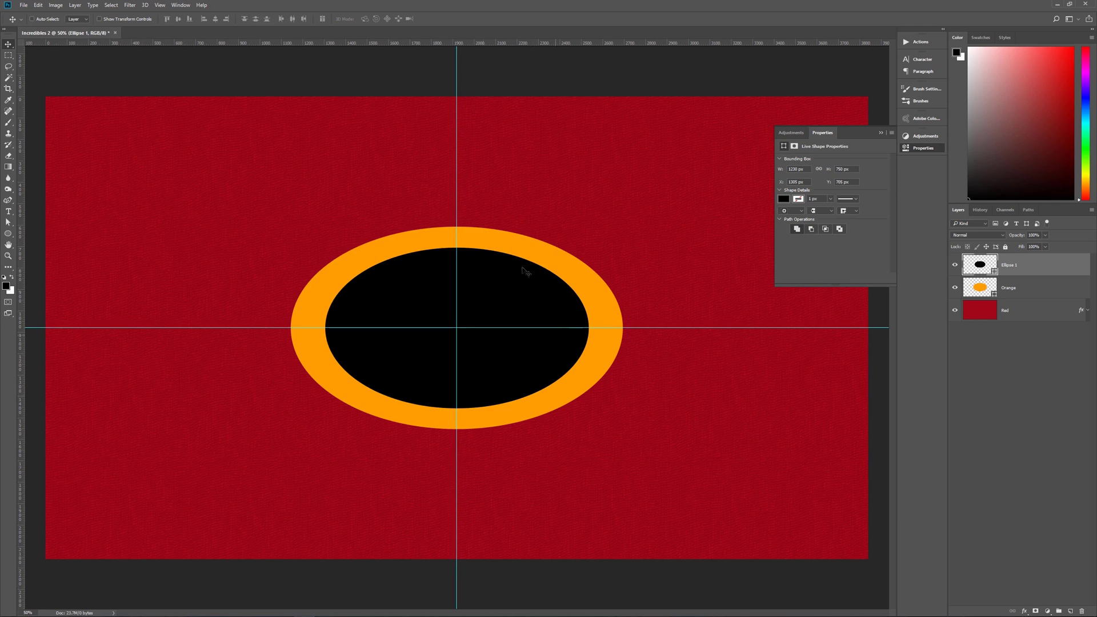
click(880, 133)
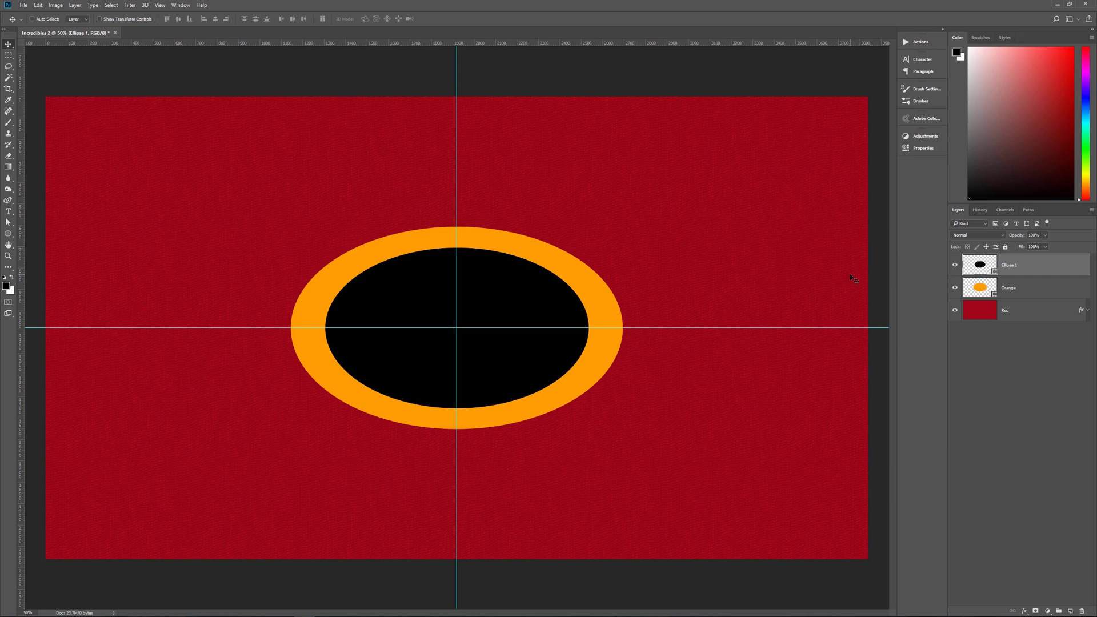
key(ctrl)
Duplicate the black ellipse with Ctrl+J and rename the layers 'Black Left' and 'Black Right'
key(ctrl+j)
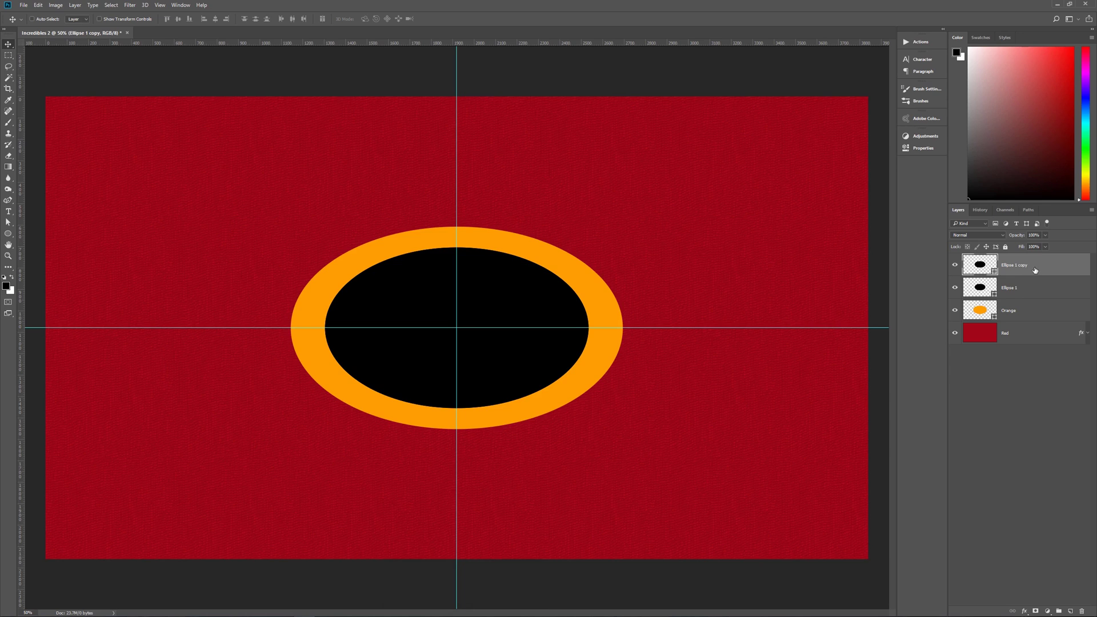
click(1008, 290)
double_click(1009, 289)
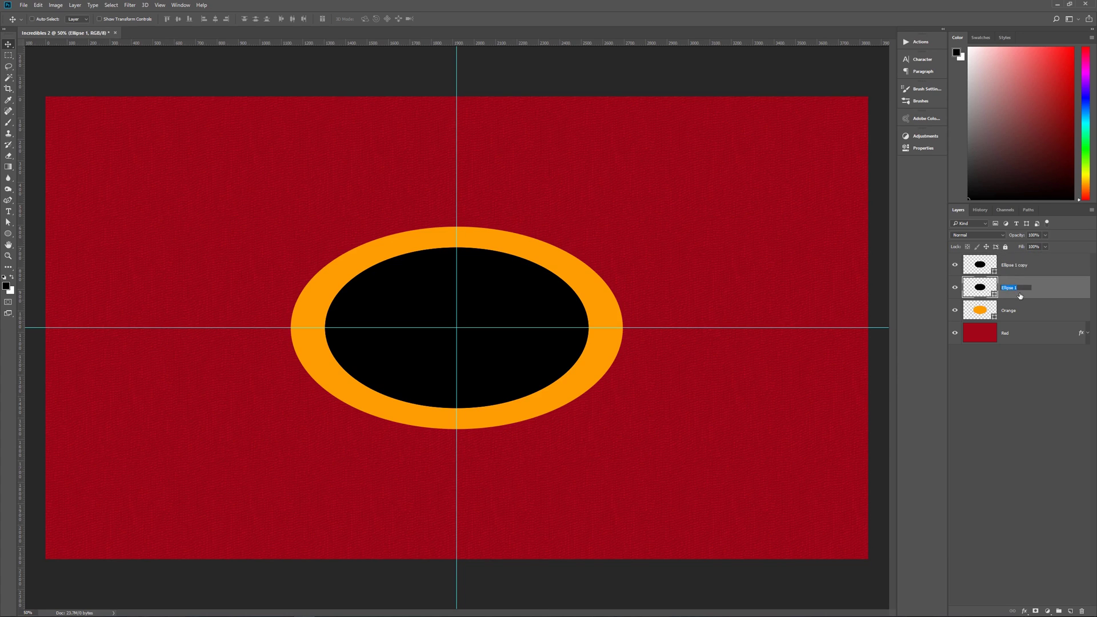
text(E)
text(lack Left)
double_click(1015, 265)
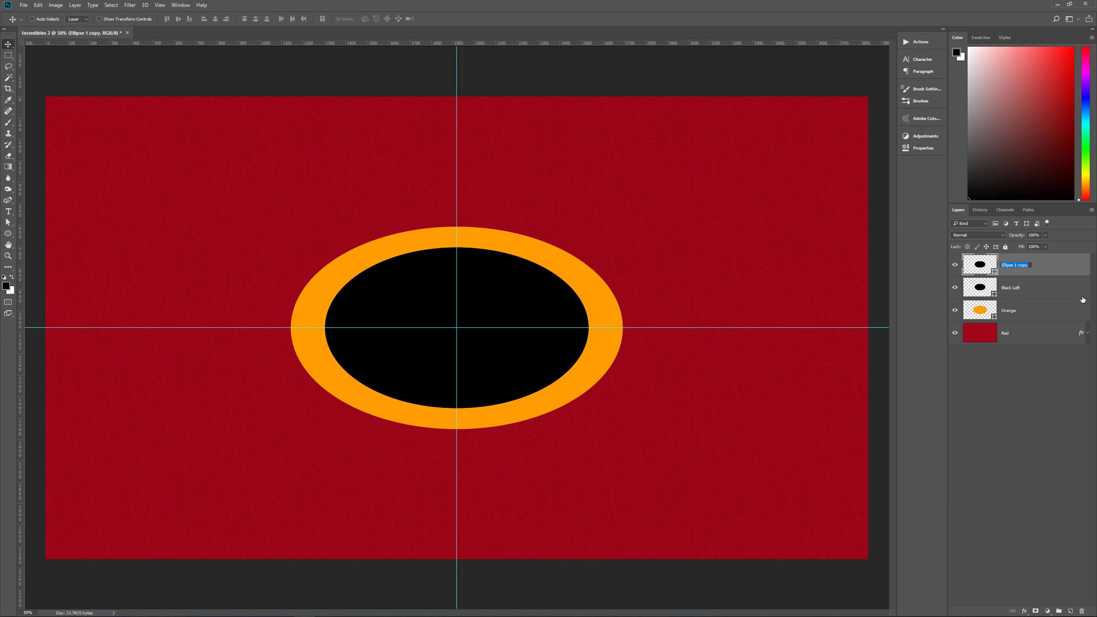
text(Black Right)
click(1052, 268)
click(1041, 289)
click(1037, 263)
click(1027, 284)
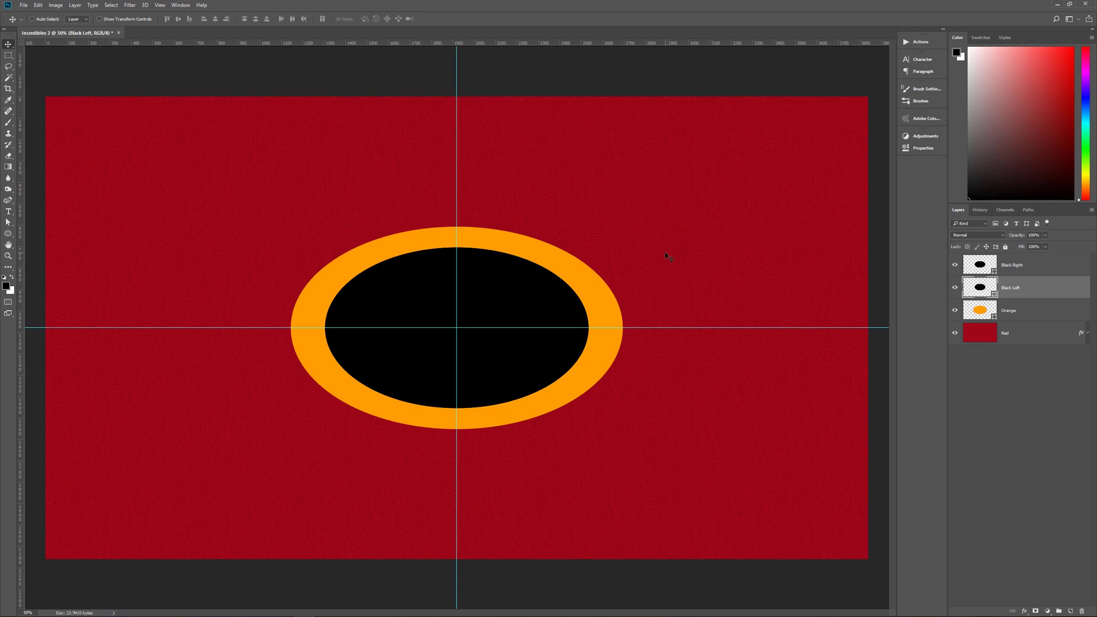
Marquee-select the ellipse's left half and add it as a layer mask on Black Left
click(8, 56)
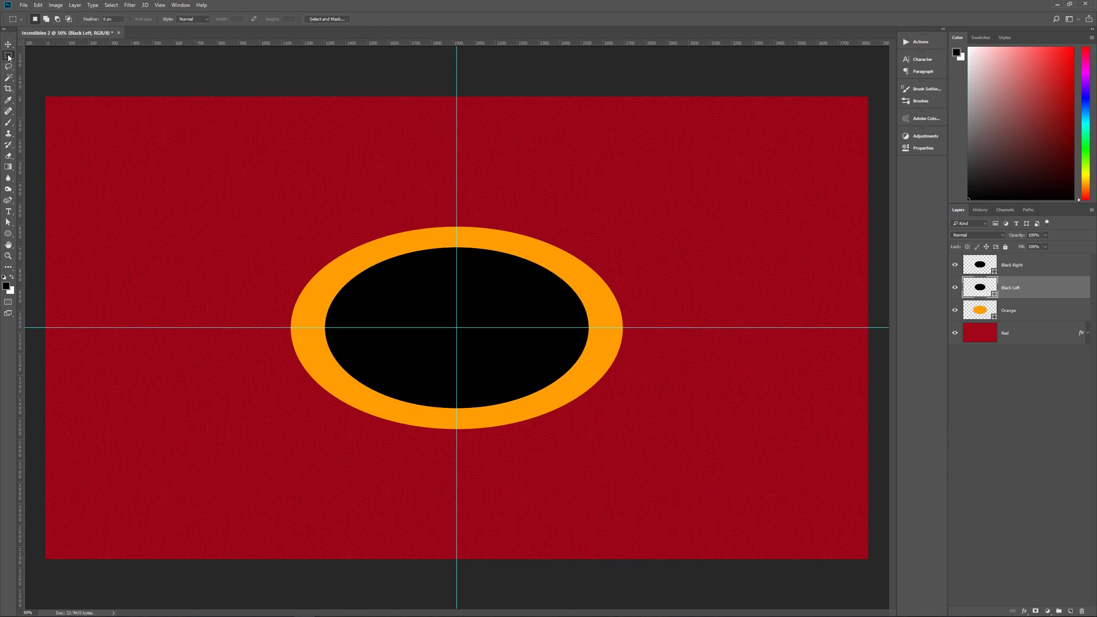
right_click(8, 55)
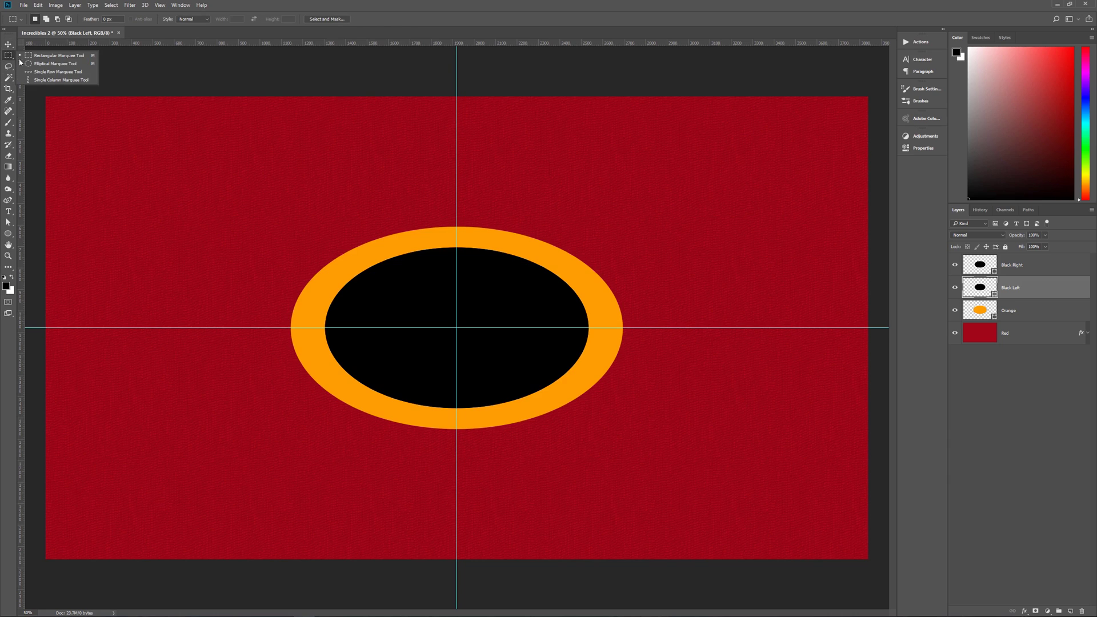
click(369, 4)
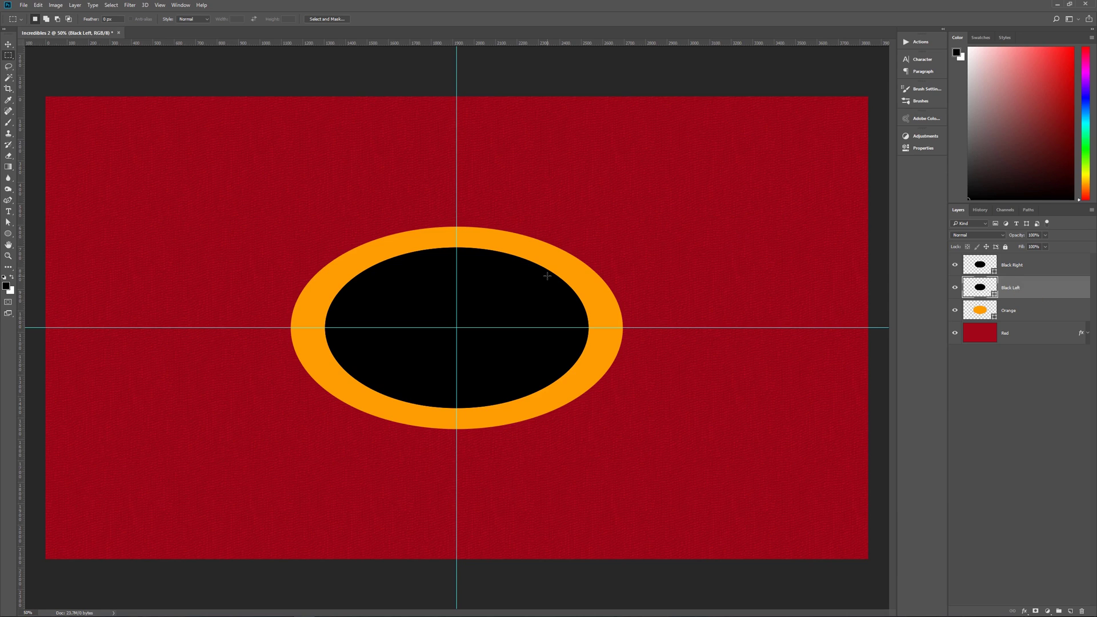
drag(204, 154, 456, 491)
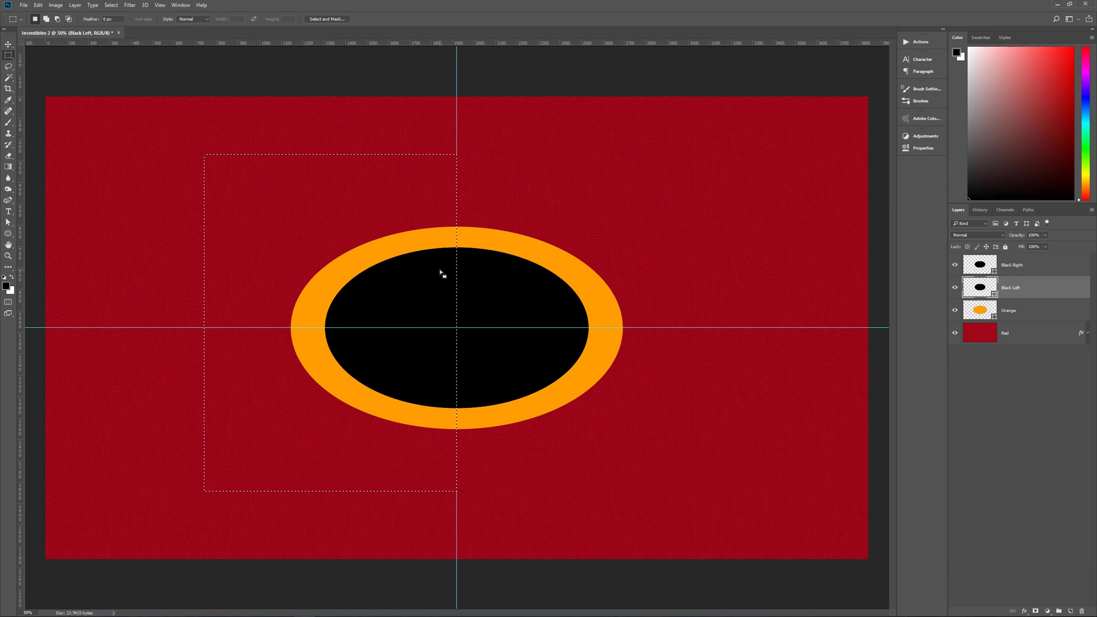
click(1036, 611)
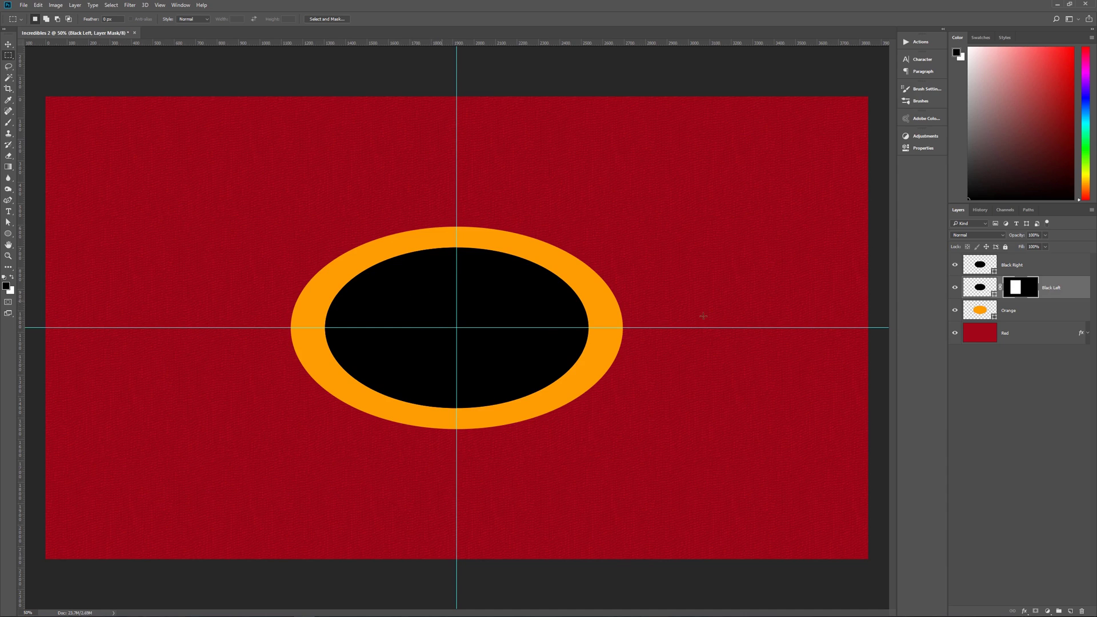
click(954, 265)
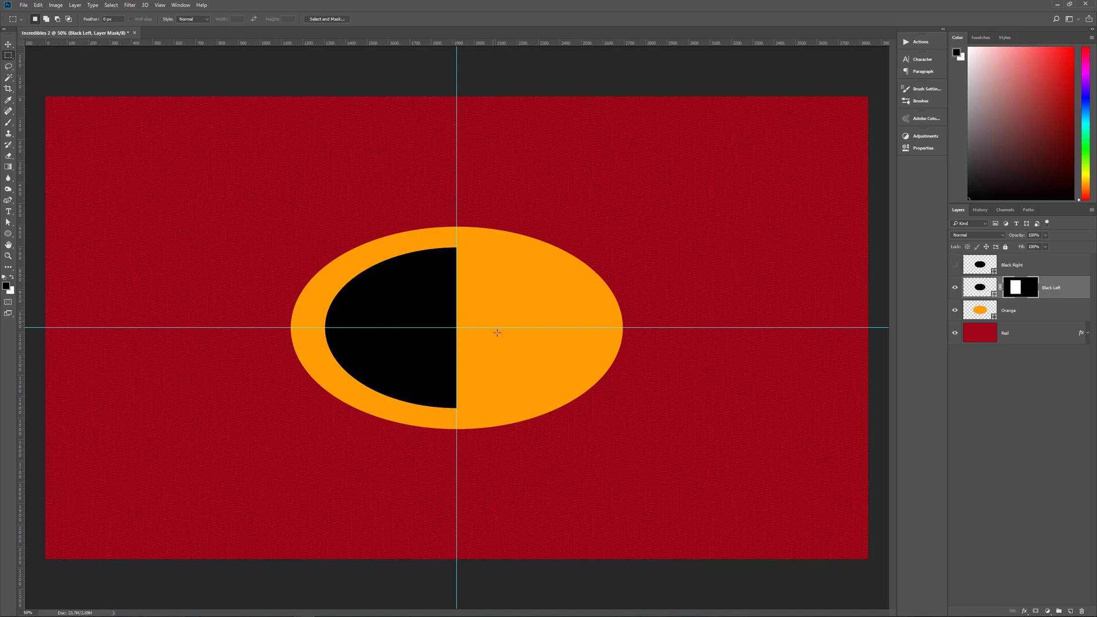
click(954, 265)
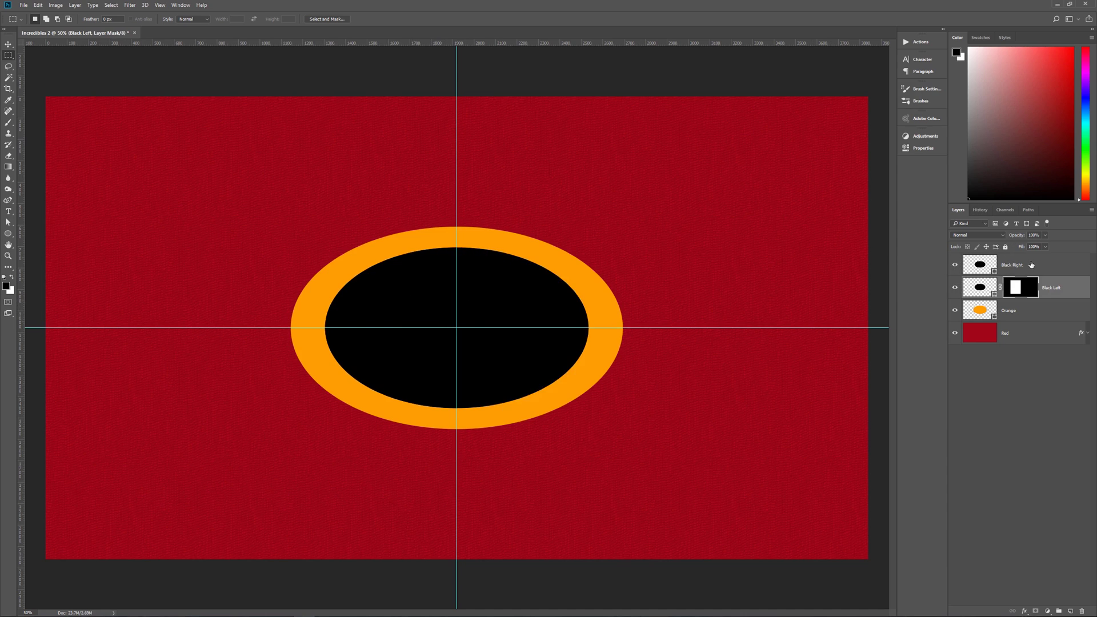
Marquee-select the ellipse's right half and add it as a layer mask on Black Right
click(1030, 265)
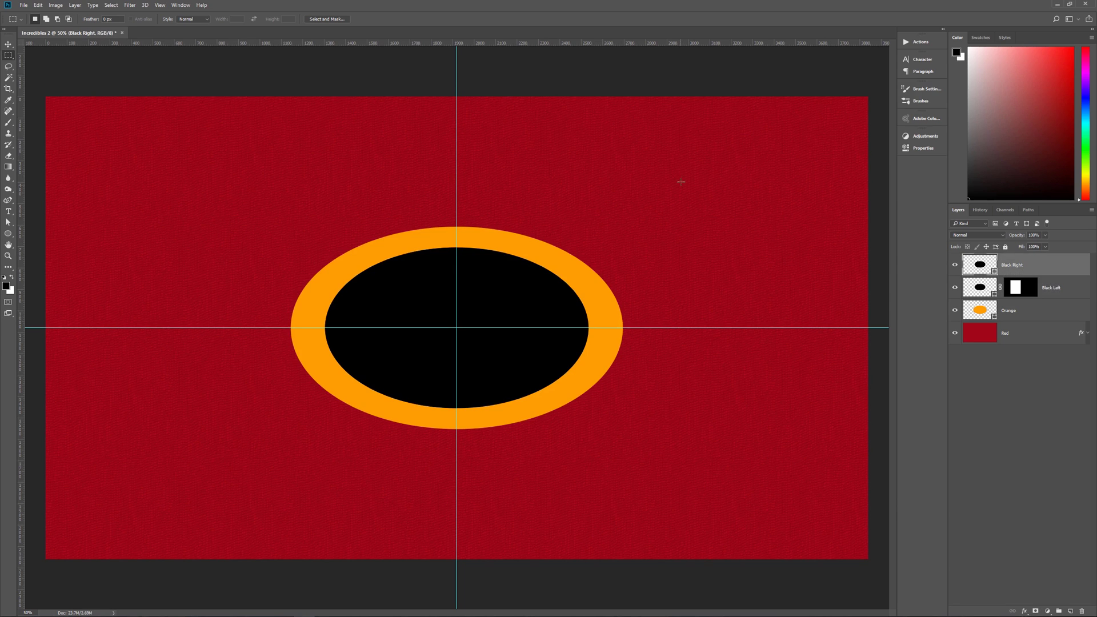
drag(681, 181, 458, 505)
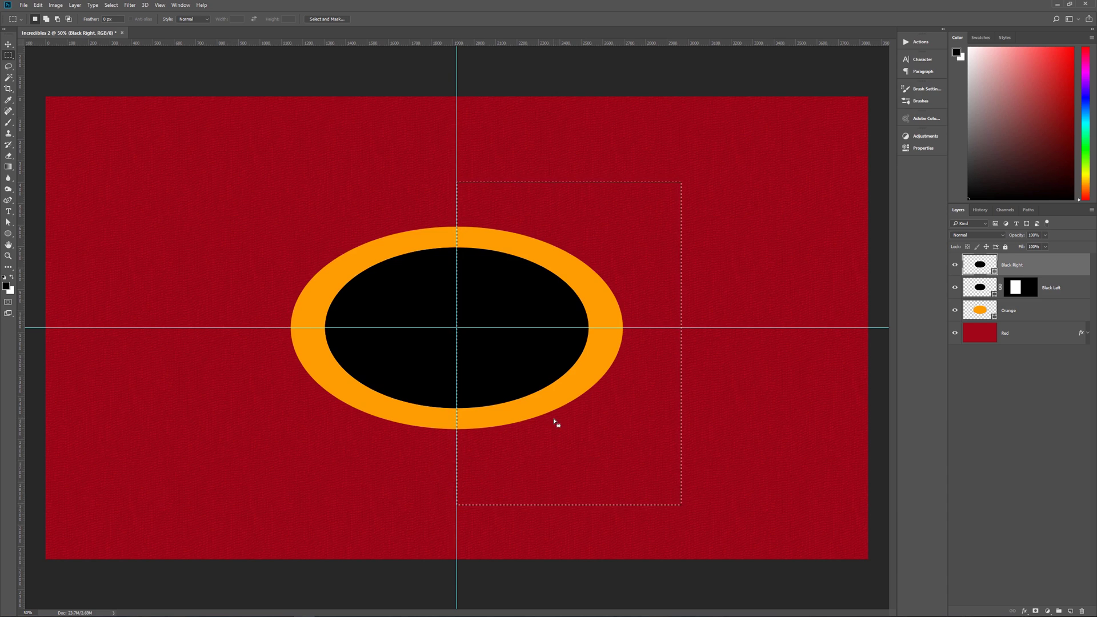
drag(687, 180, 457, 498)
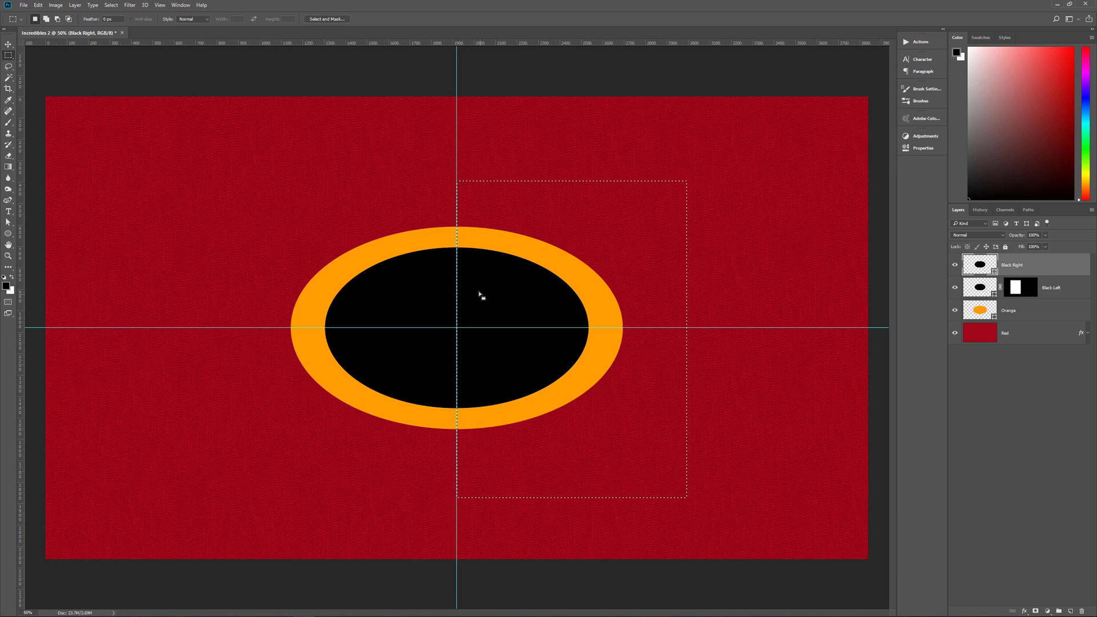
click(1035, 610)
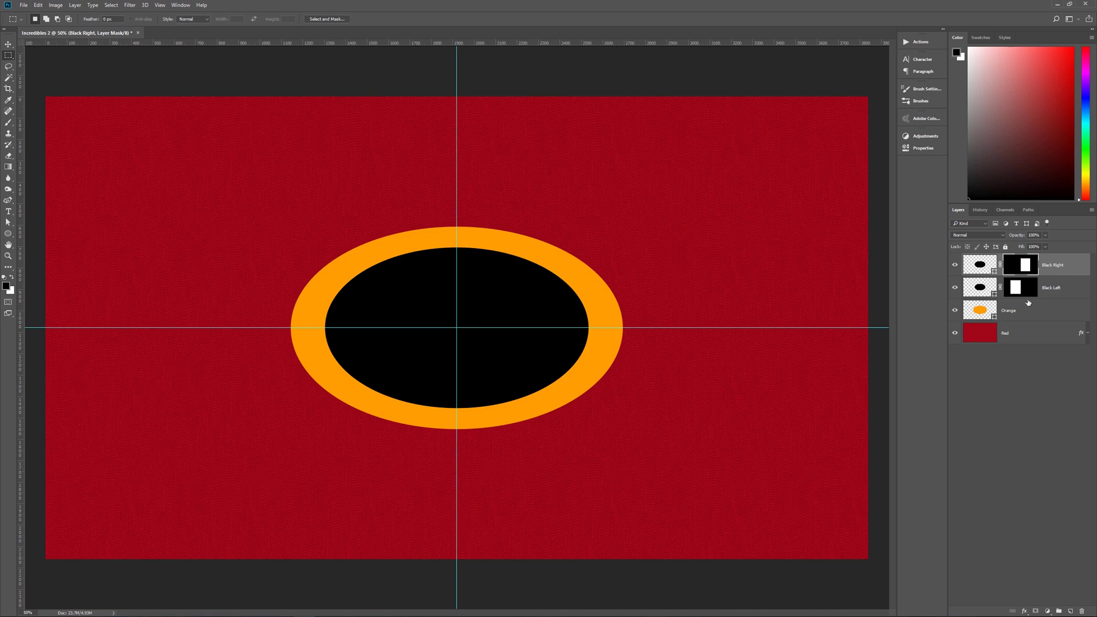
click(1047, 293)
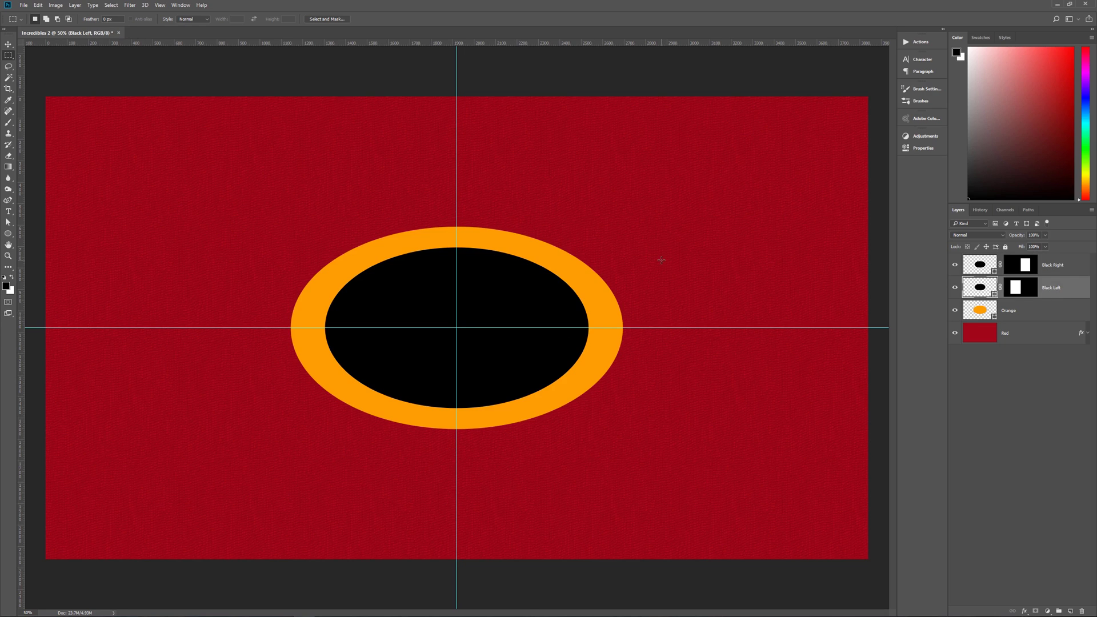
Move the Black Left half down 80 px with a relative Y offset of 80px
key(ctrl+t)
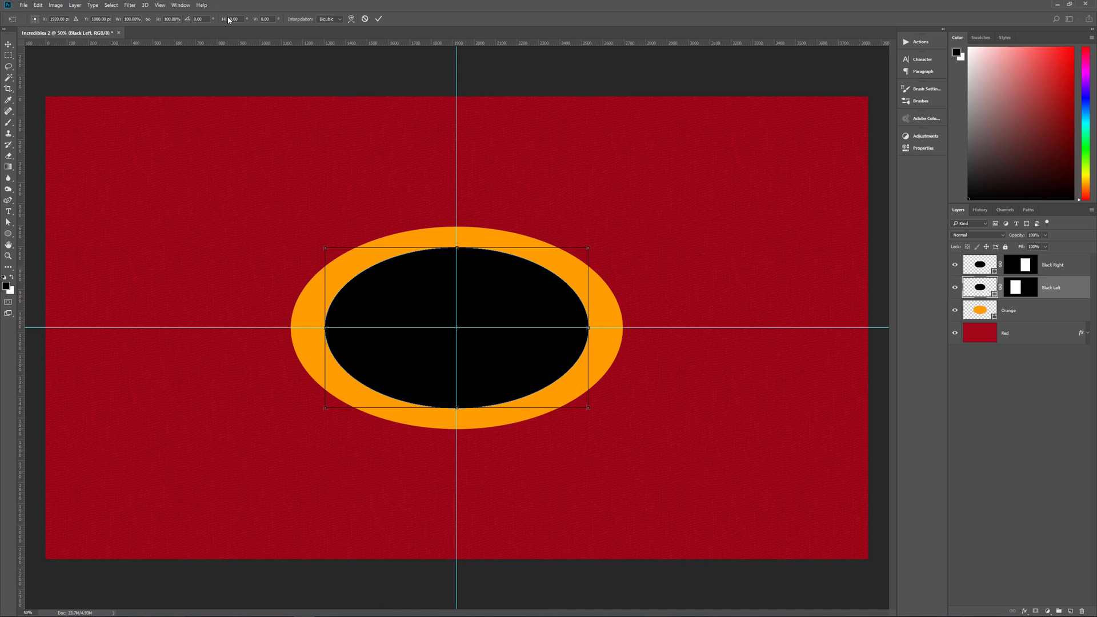
click(77, 20)
click(76, 18)
click(75, 19)
click(101, 19)
text(80px)
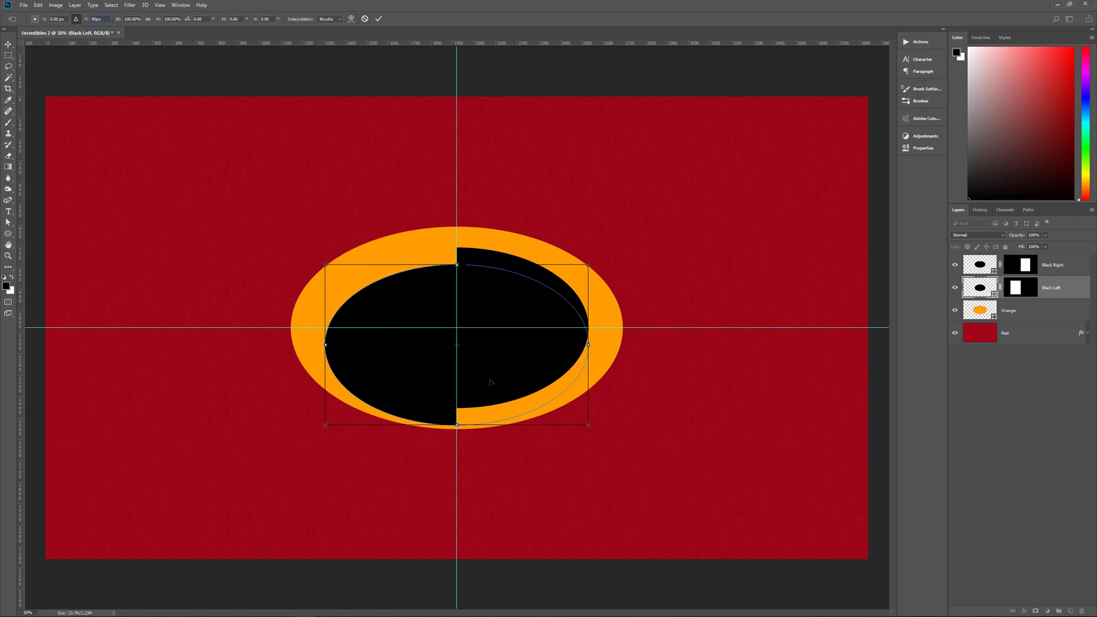
click(378, 19)
click(1054, 266)
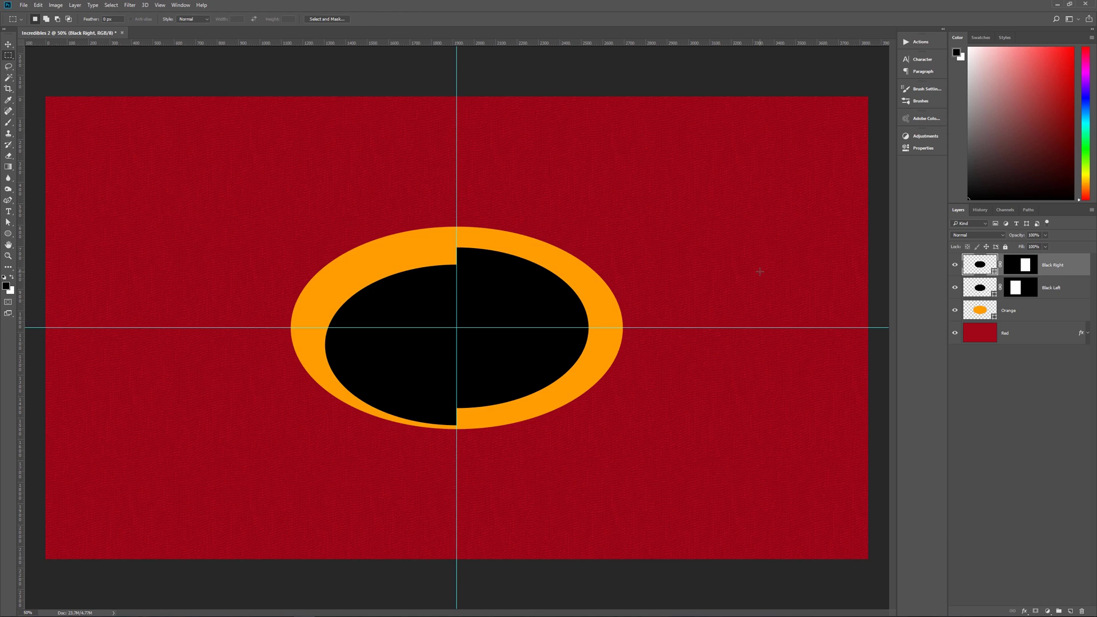
Raise the Black Right half 80 px with a Y offset of -80px
key(ctrl+t)
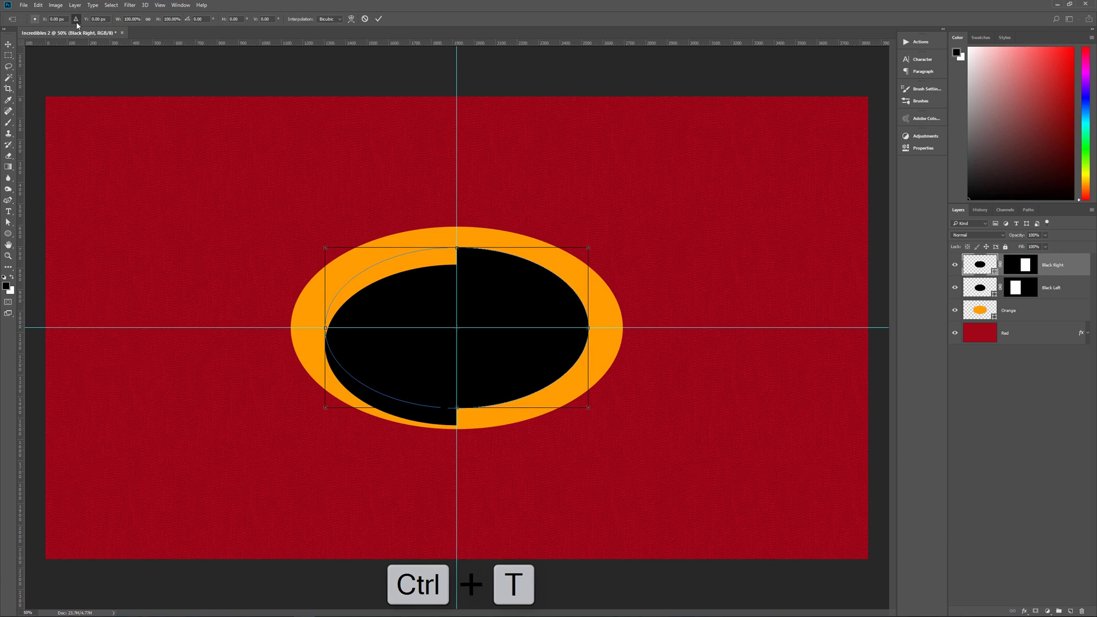
text(0)
key(Return)
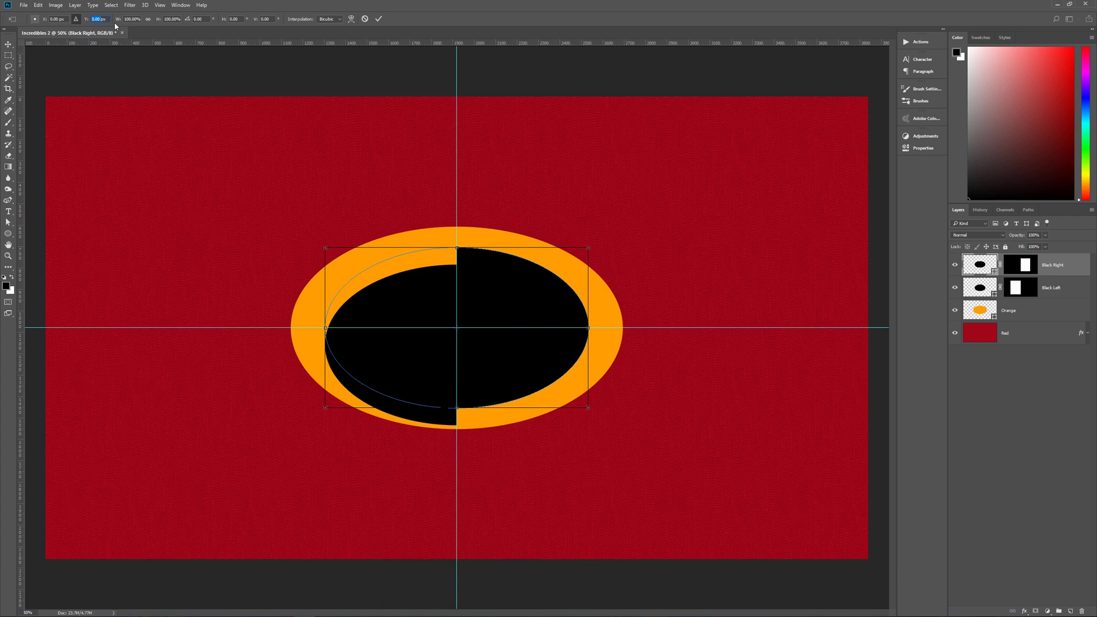
text(-80px)
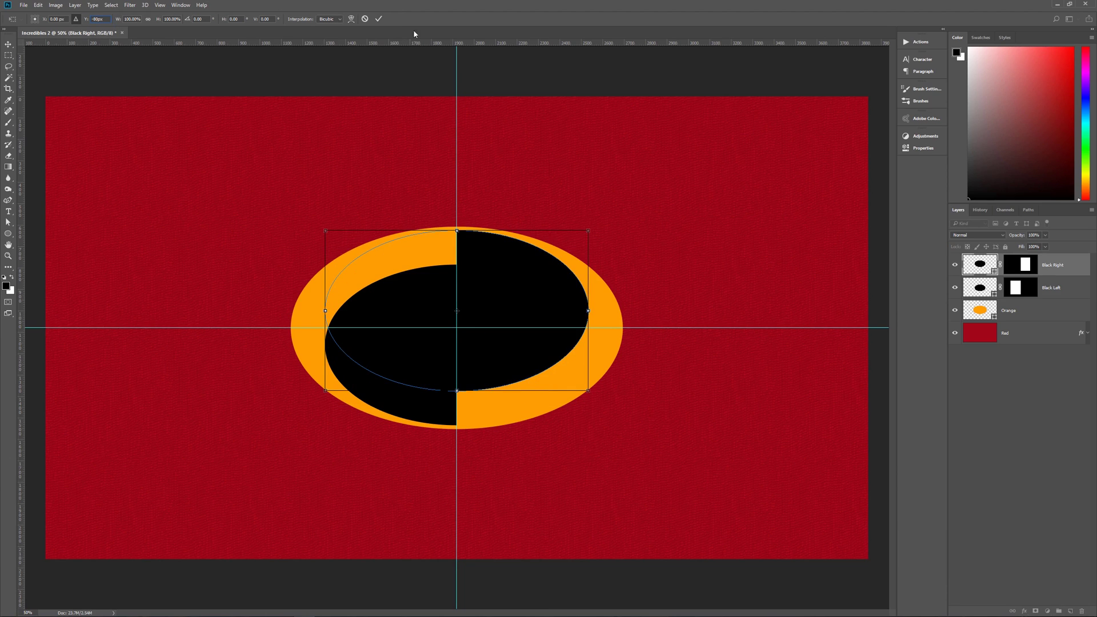
click(378, 19)
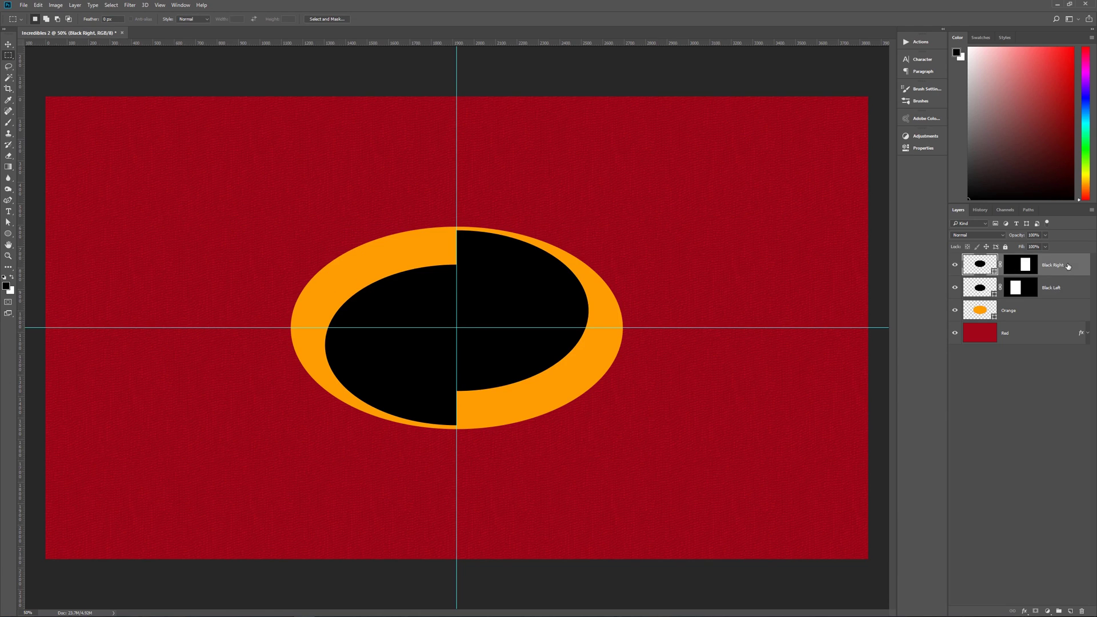
Add an empty Layer 1 on top and set the foreground colour to yellow f4f411
click(1070, 611)
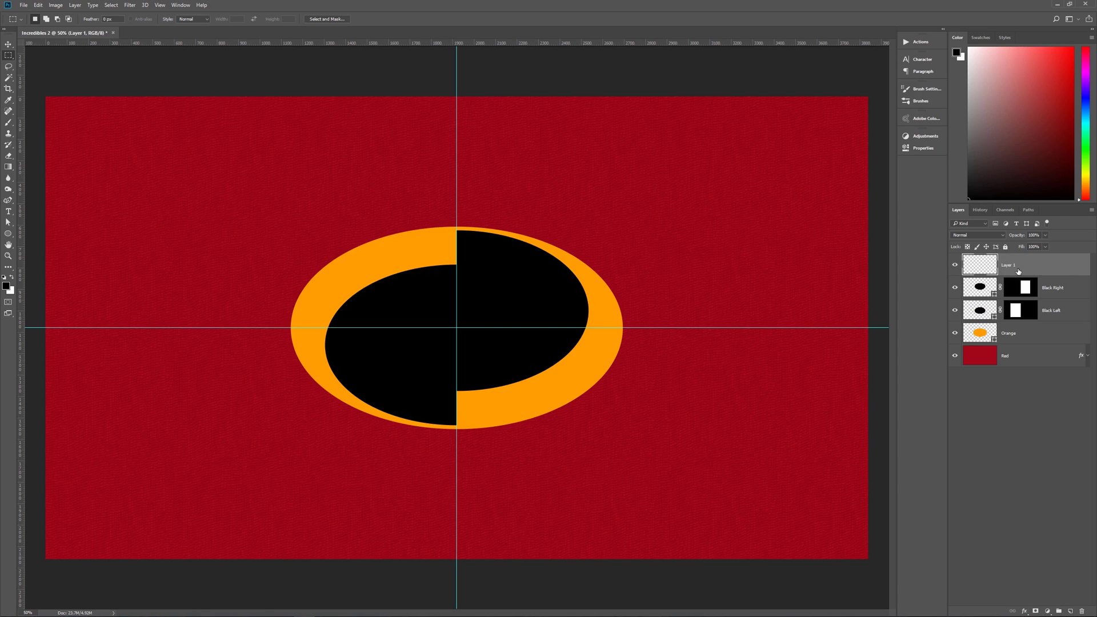
click(6, 286)
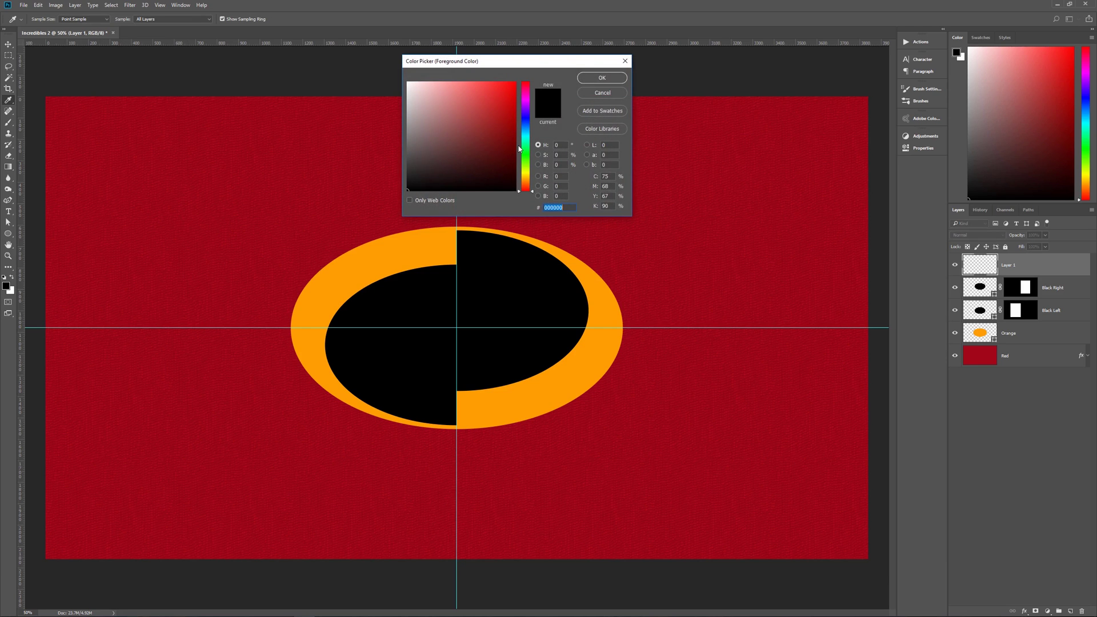
text(f4f4)
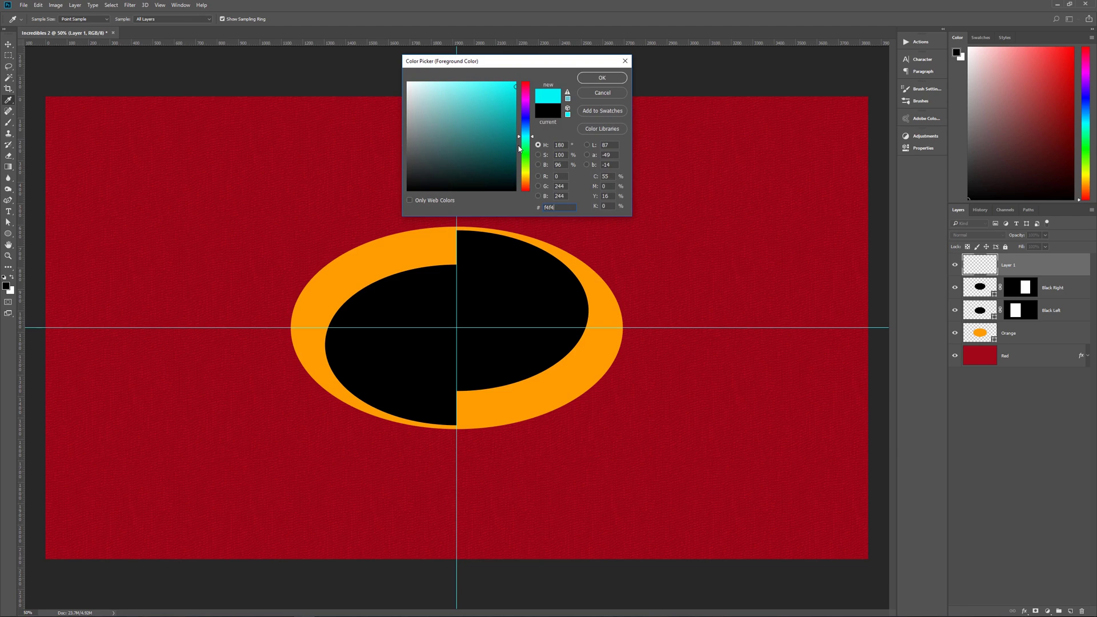
text(11)
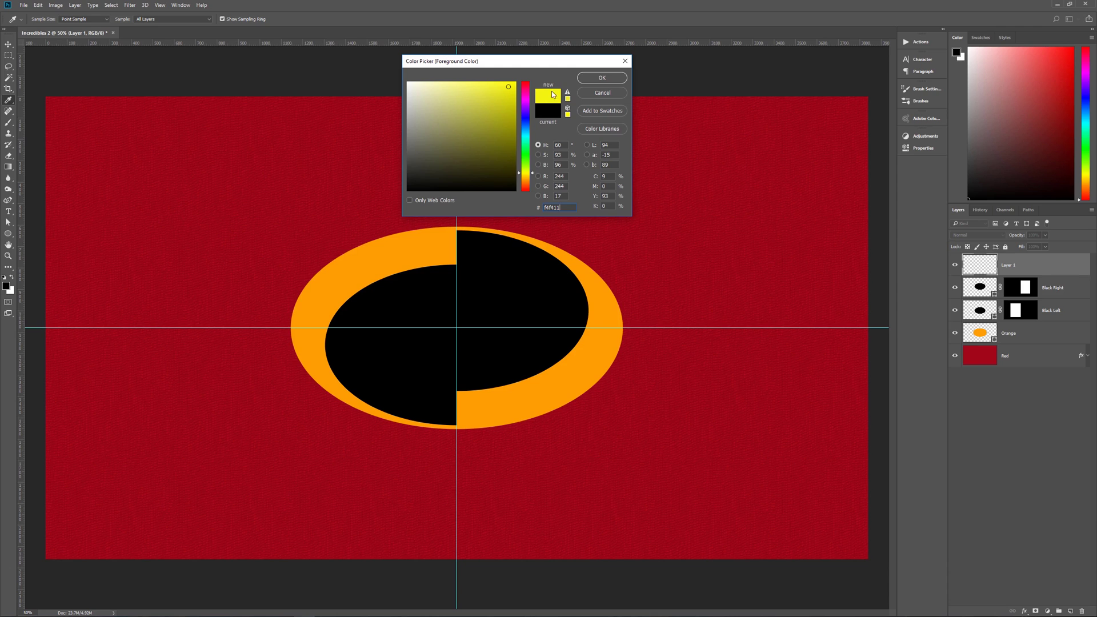
click(601, 80)
key(m)
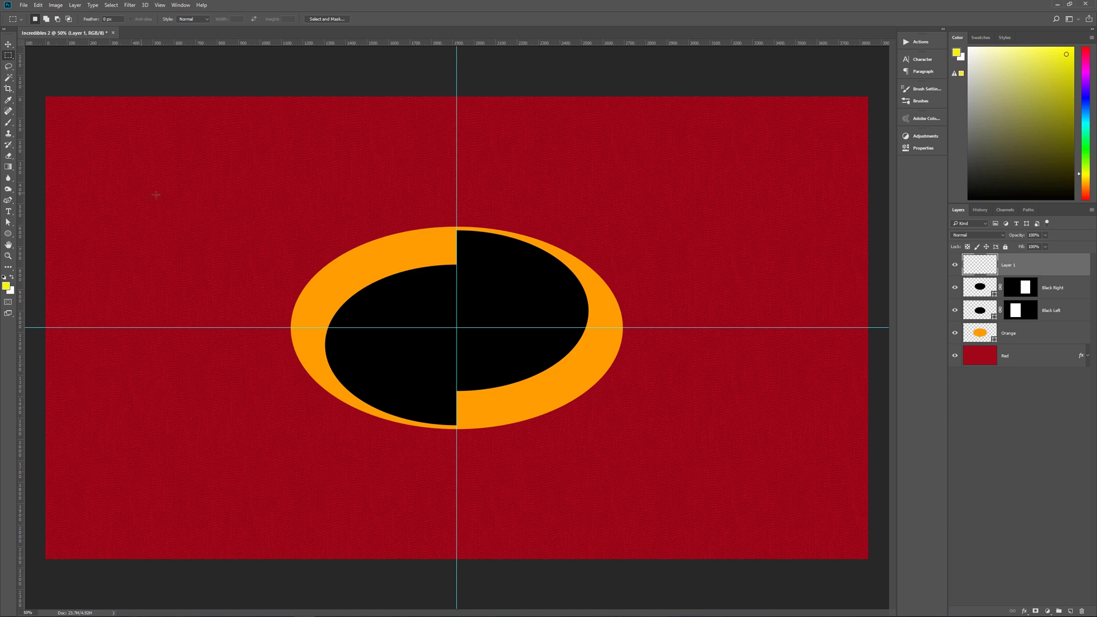
Create a 250 x 650 px yellow rectangle with the Rectangle Tool
click(8, 234)
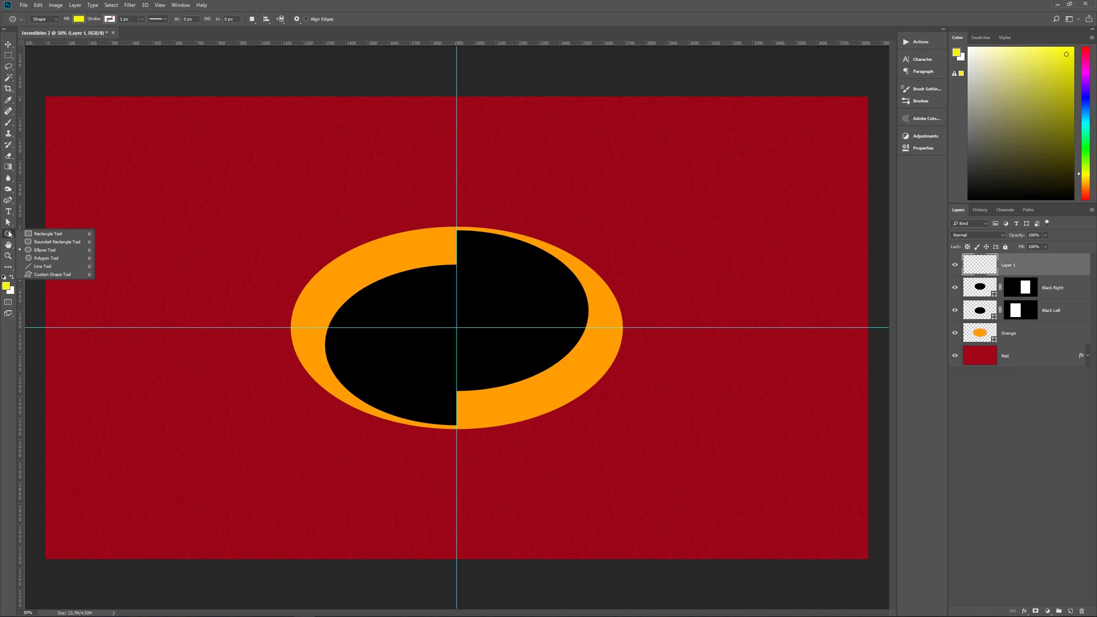
click(61, 237)
click(349, 173)
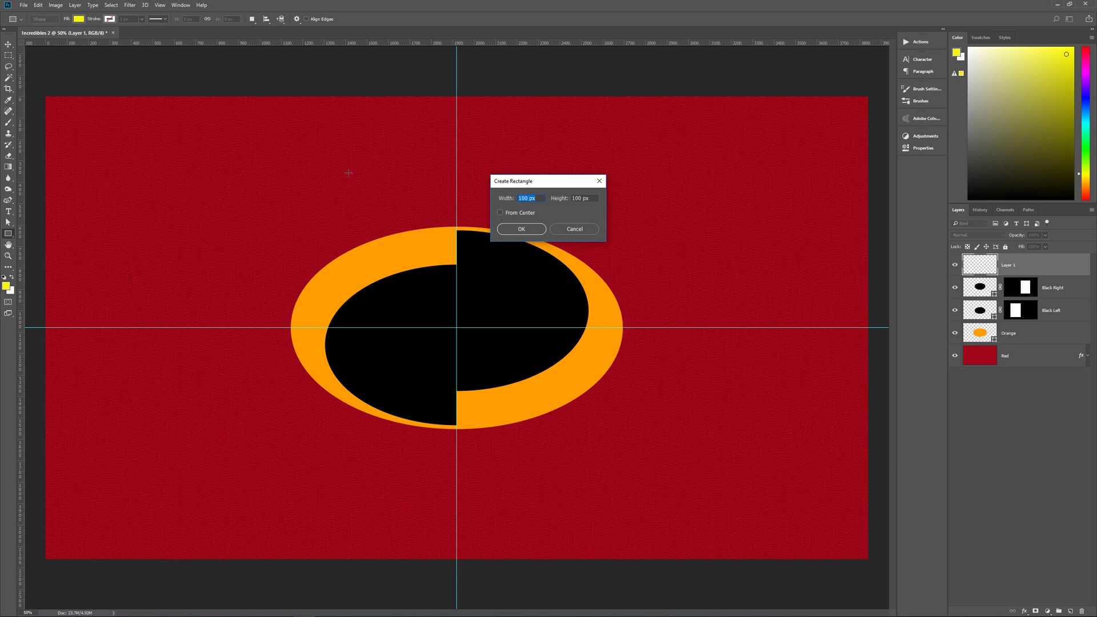
text(250)
key(Tab)
text(650)
click(522, 228)
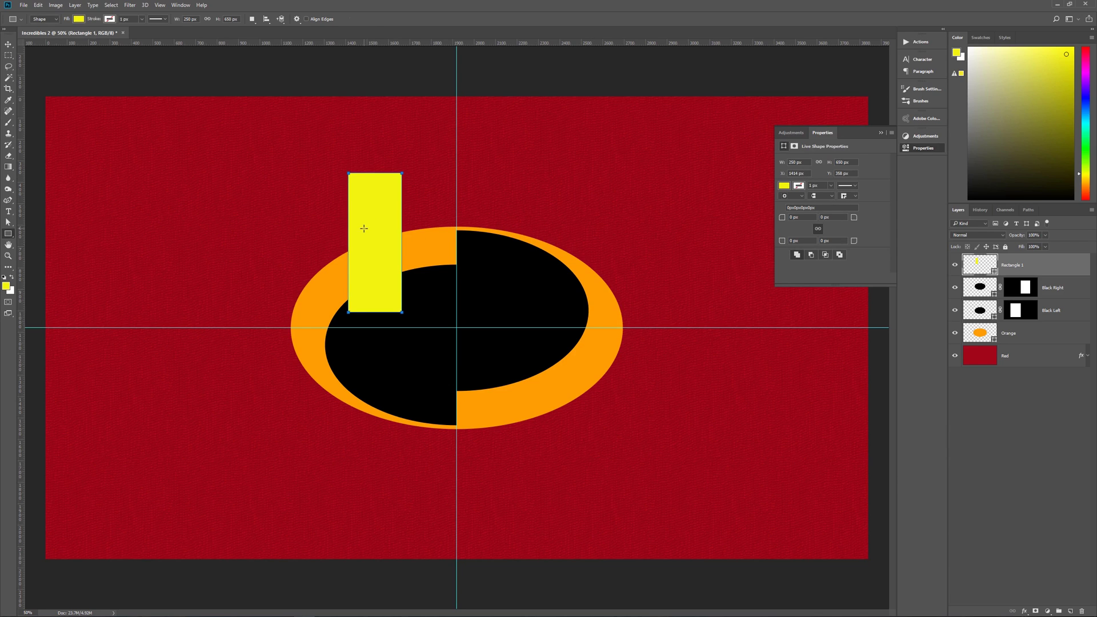
Centre the yellow rectangle on the logo ellipse
key(v)
drag(371, 234, 451, 314)
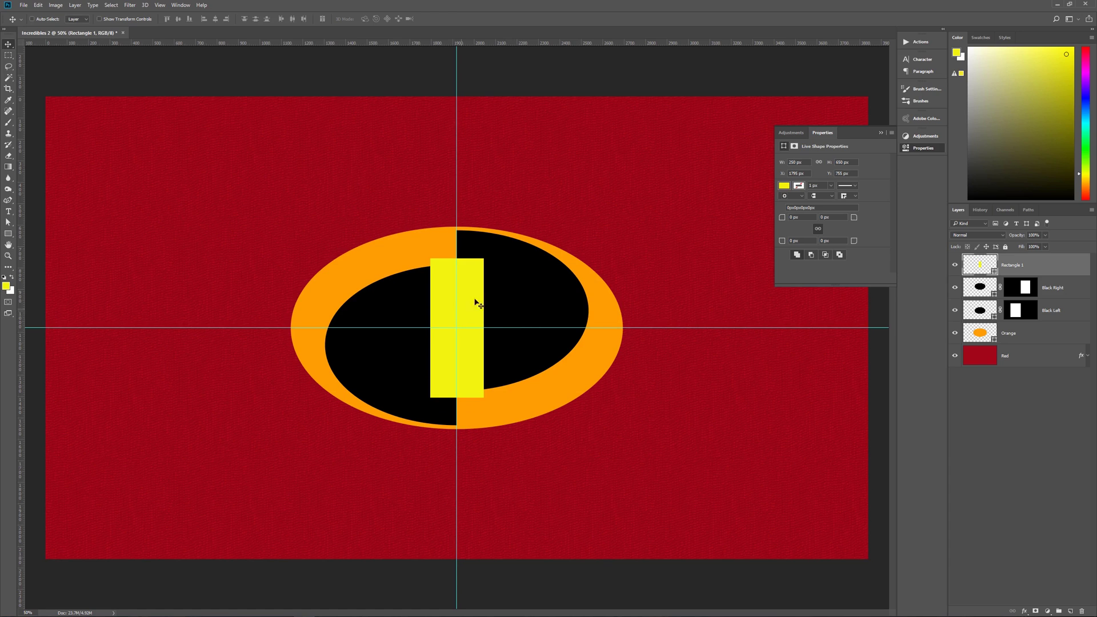
key(ctrl+t)
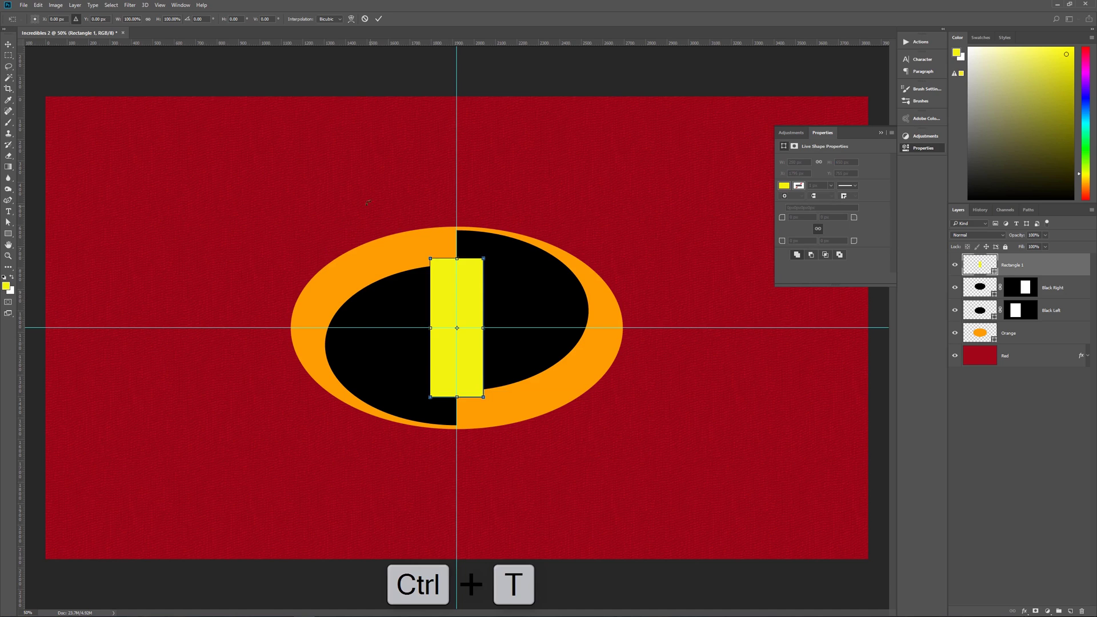
Move the yellow bar down 205 px and give it a -10 vertical skew
click(98, 20)
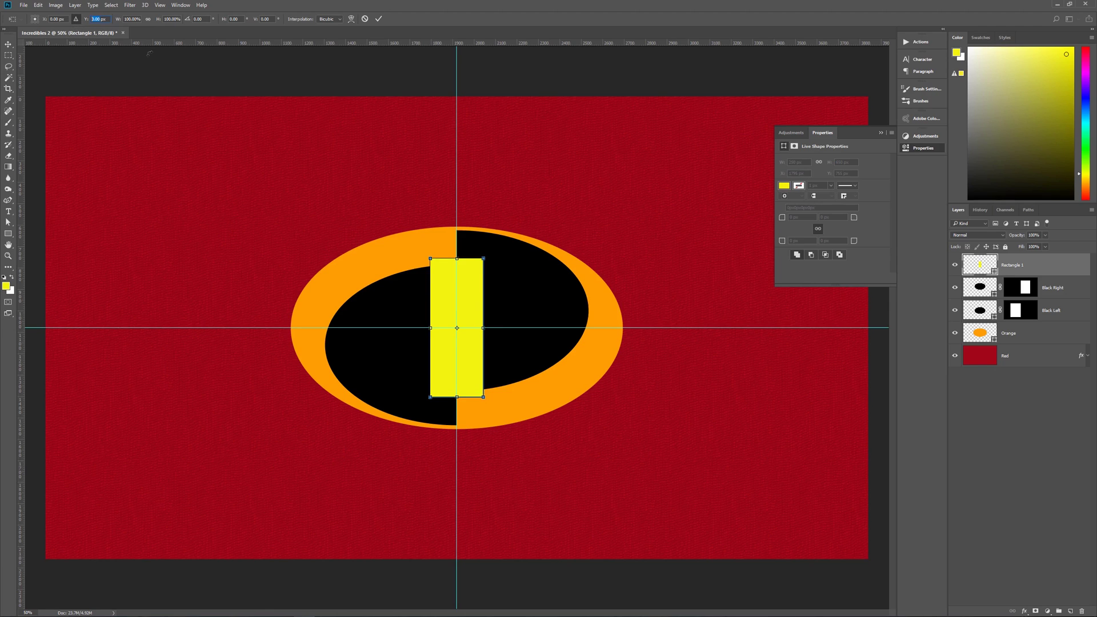
text(205)
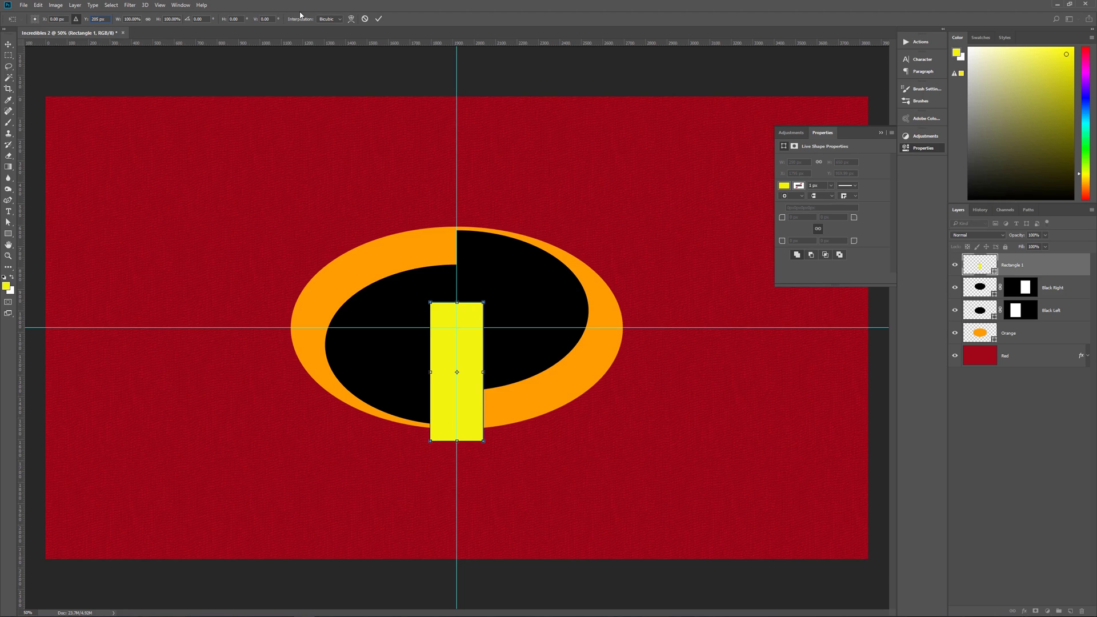
click(265, 19)
text(-10)
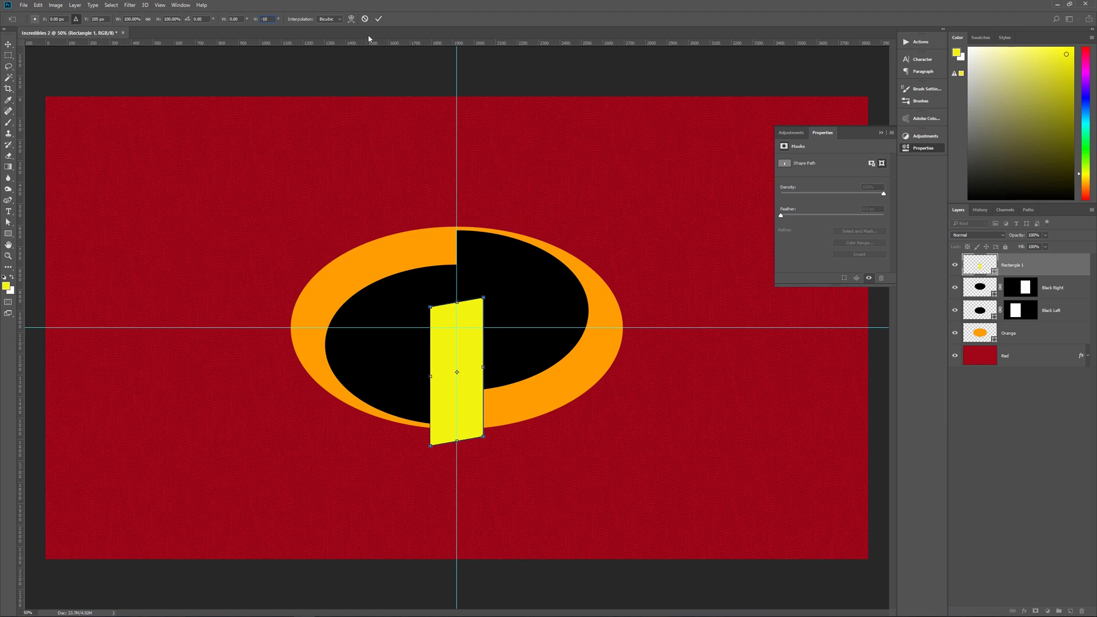
click(378, 19)
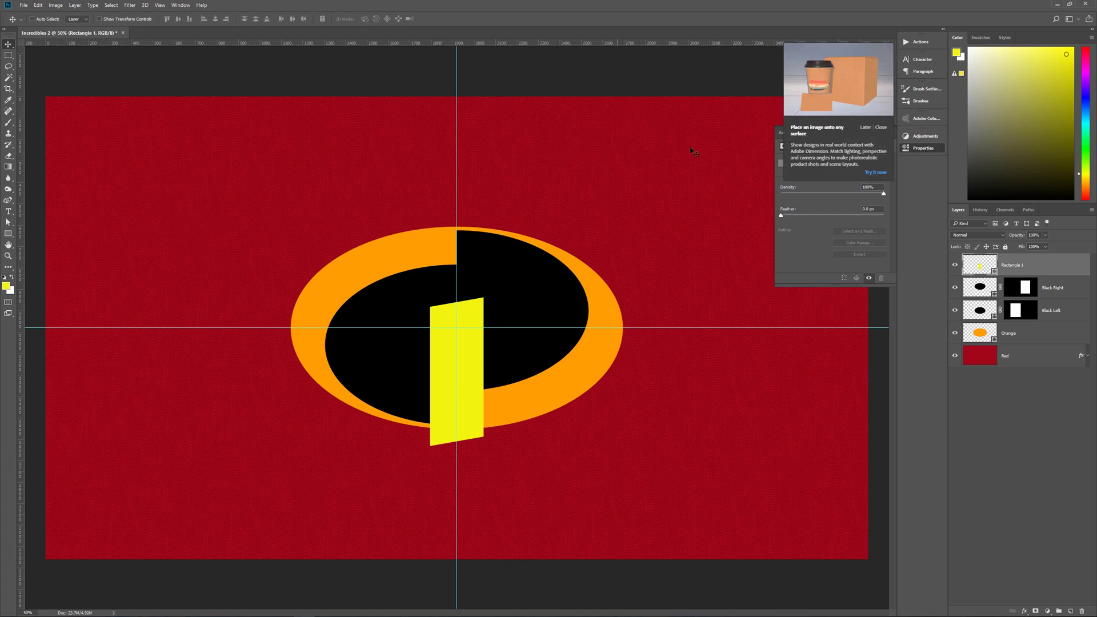
Close the Dimension popup and collapse the Properties panel
click(880, 128)
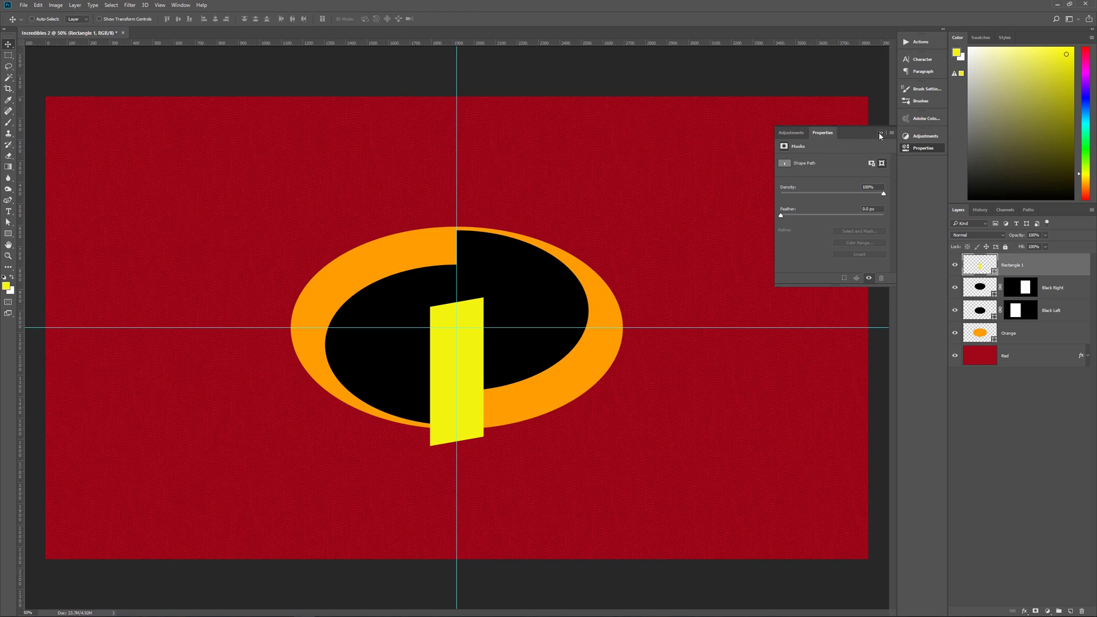
click(880, 133)
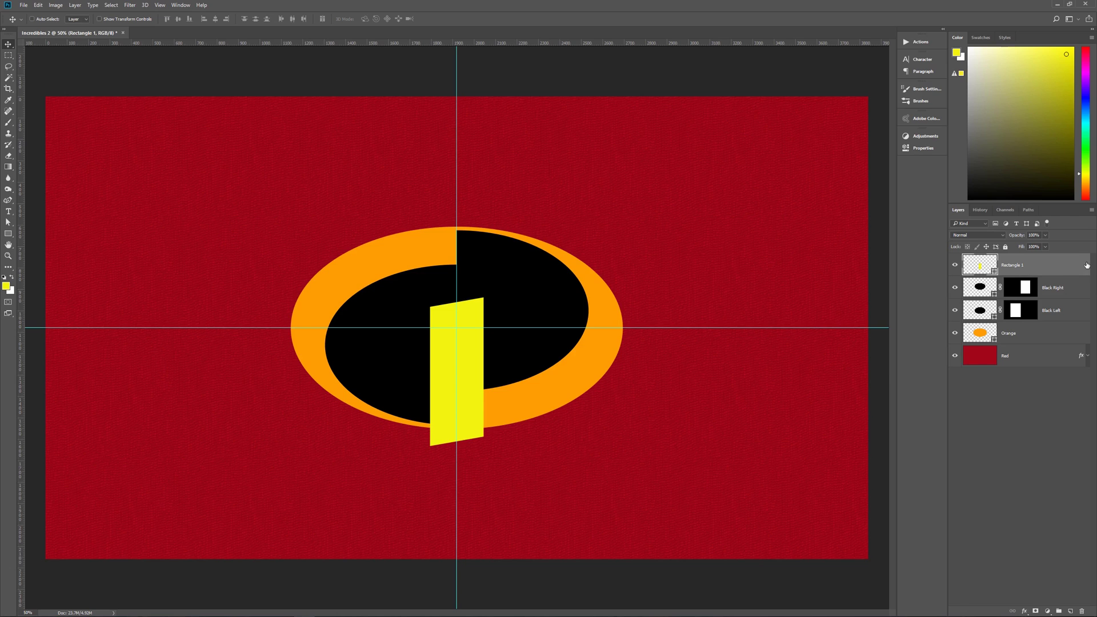
double_click(1015, 265)
Rename the bar layer I2, mask it to the Orange ellipse, and add an empty layer
key(BackSpace)
key(Return)
ctrl+click(981, 334)
click(1035, 610)
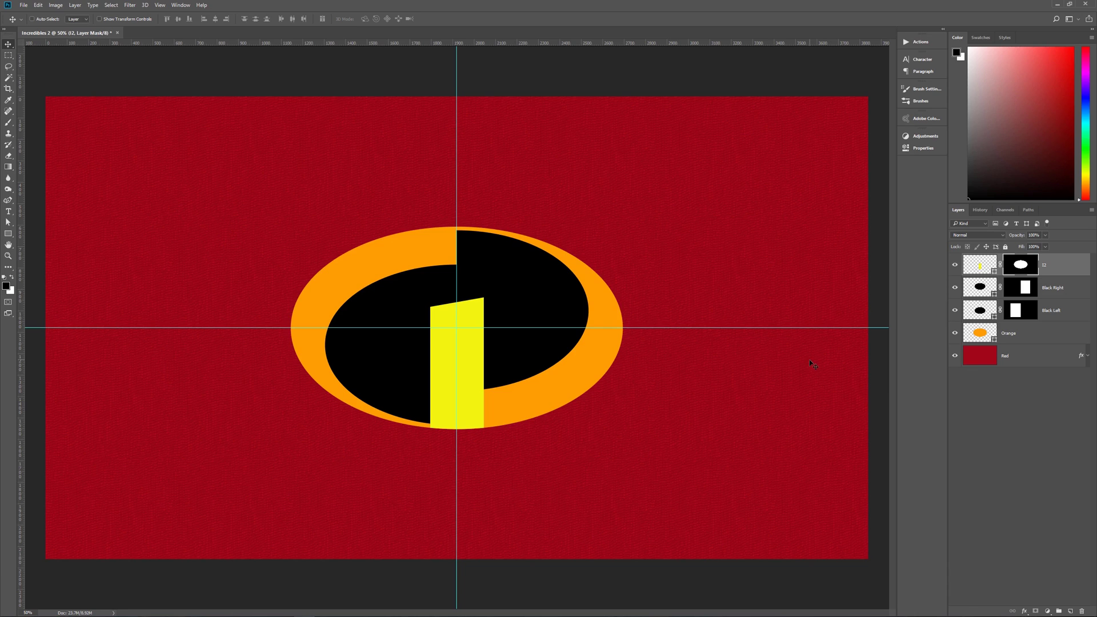
click(1070, 613)
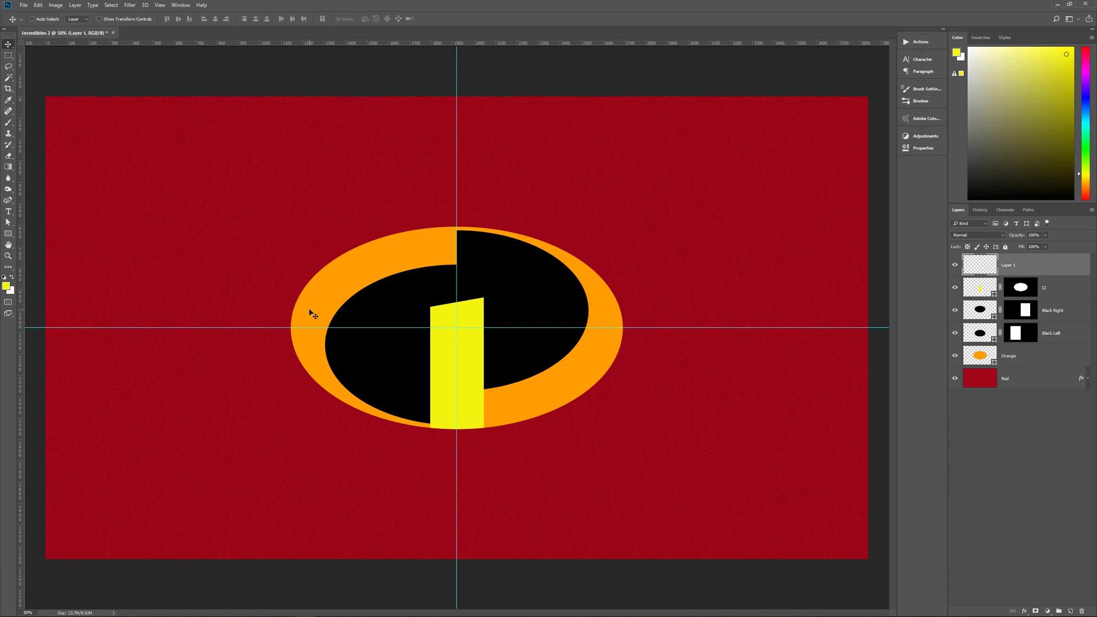
Reset colours to black and create a 40 x 650 px black rectangle
key(d)
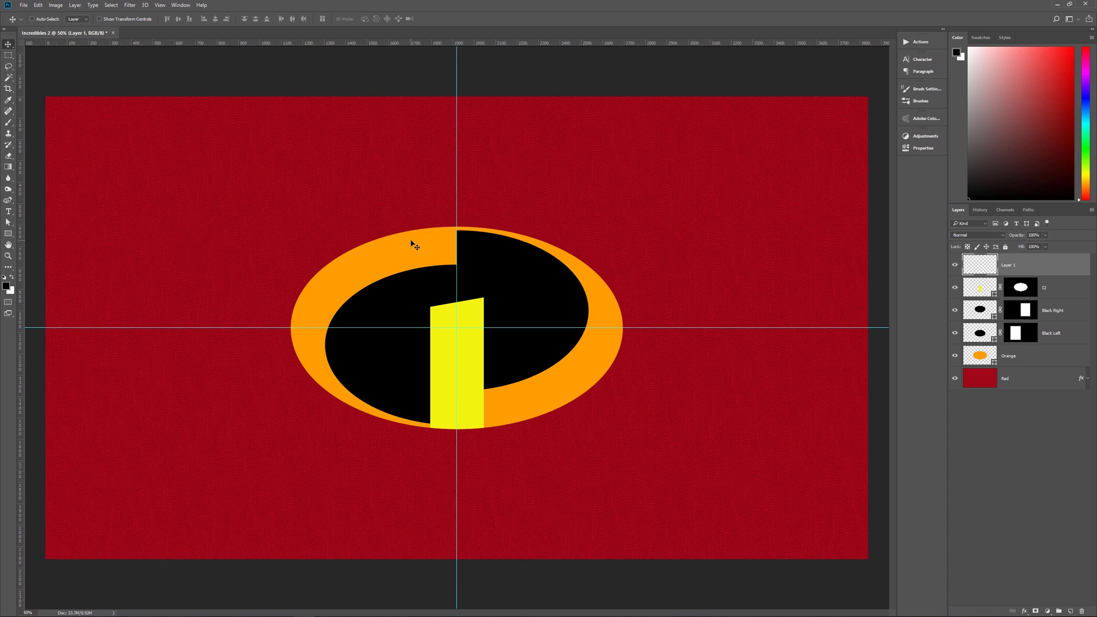
key(u)
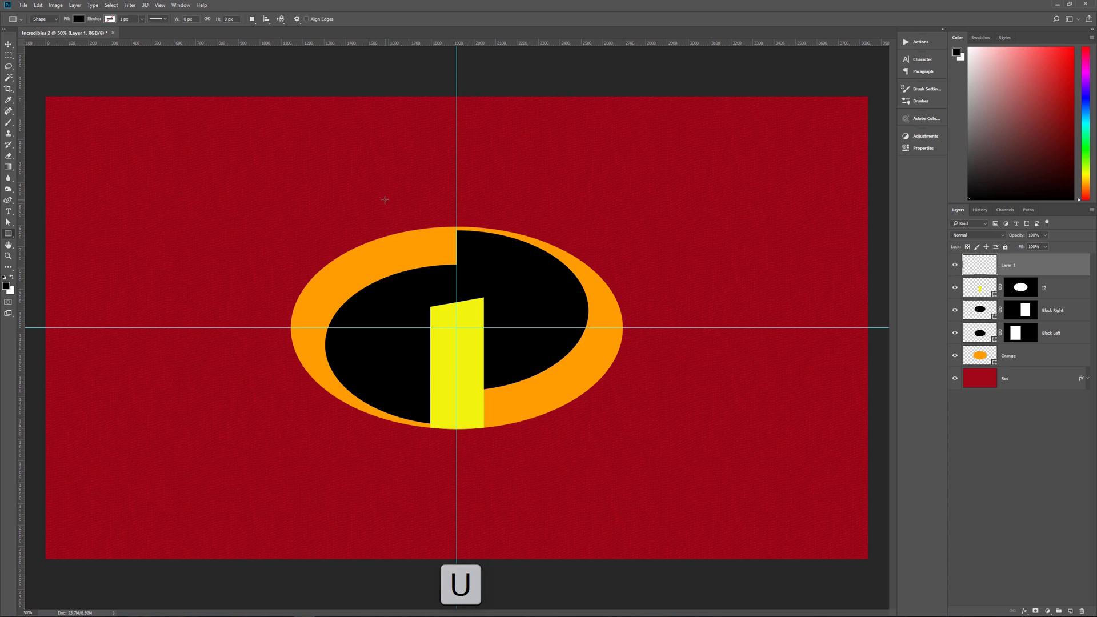
click(385, 200)
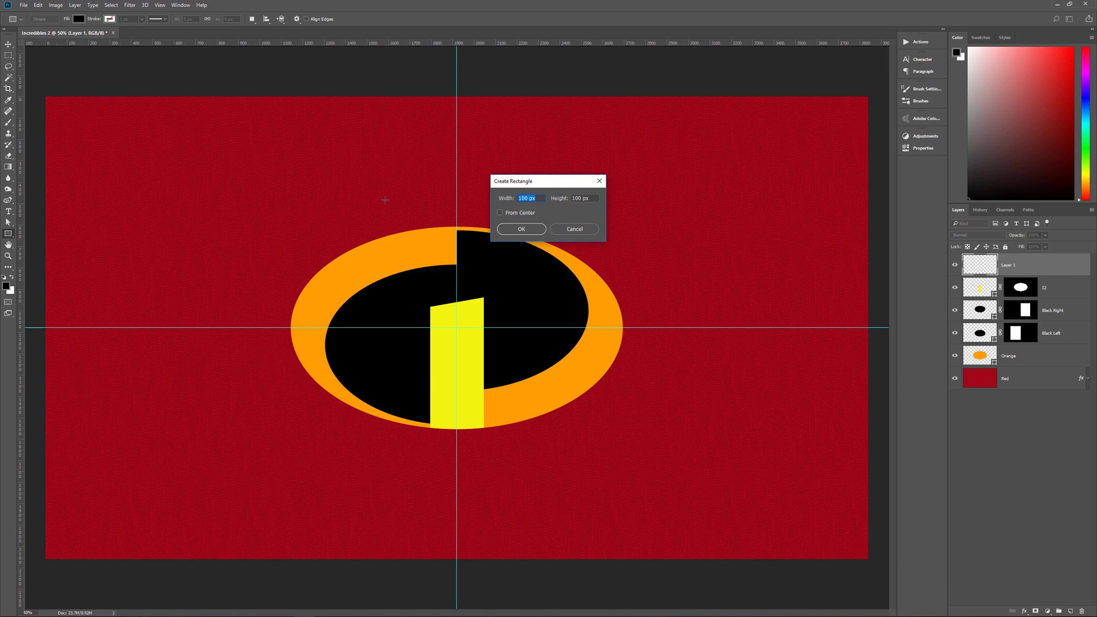
text(40)
drag(594, 196, 556, 225)
click(522, 229)
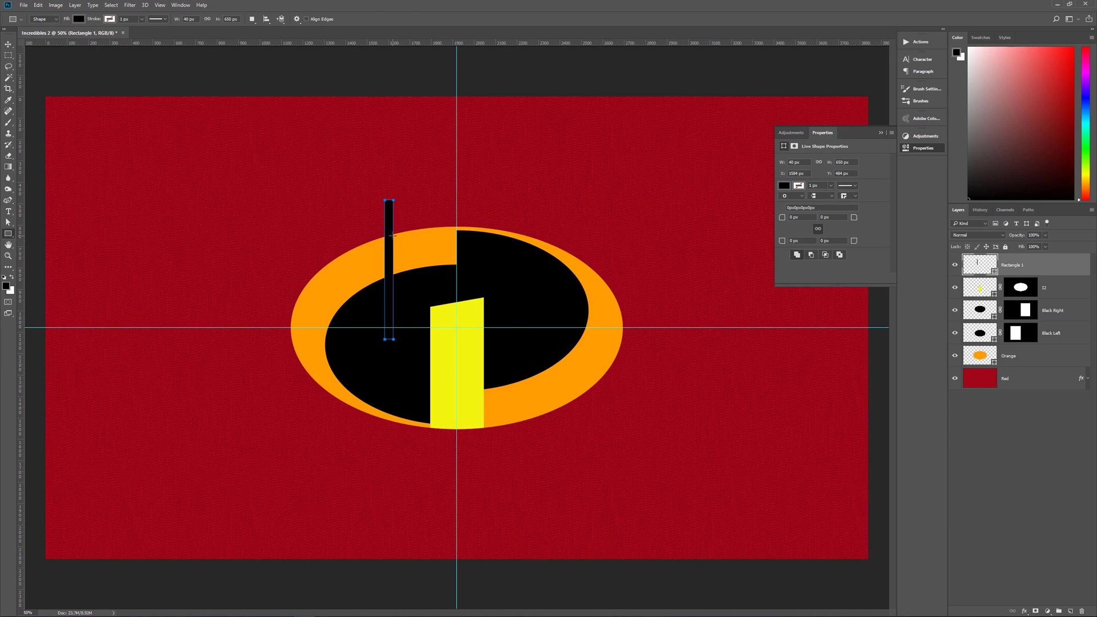
Place the thin black bar on the centre guide and lower it 180 px
key(v)
drag(393, 235, 455, 294)
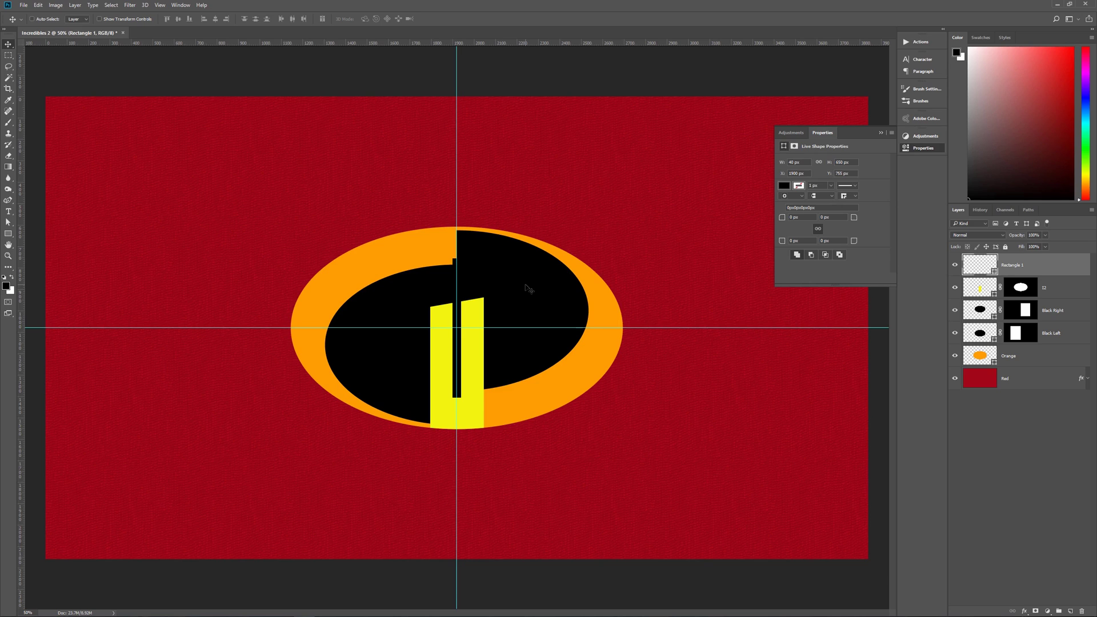
key(ctrl+t)
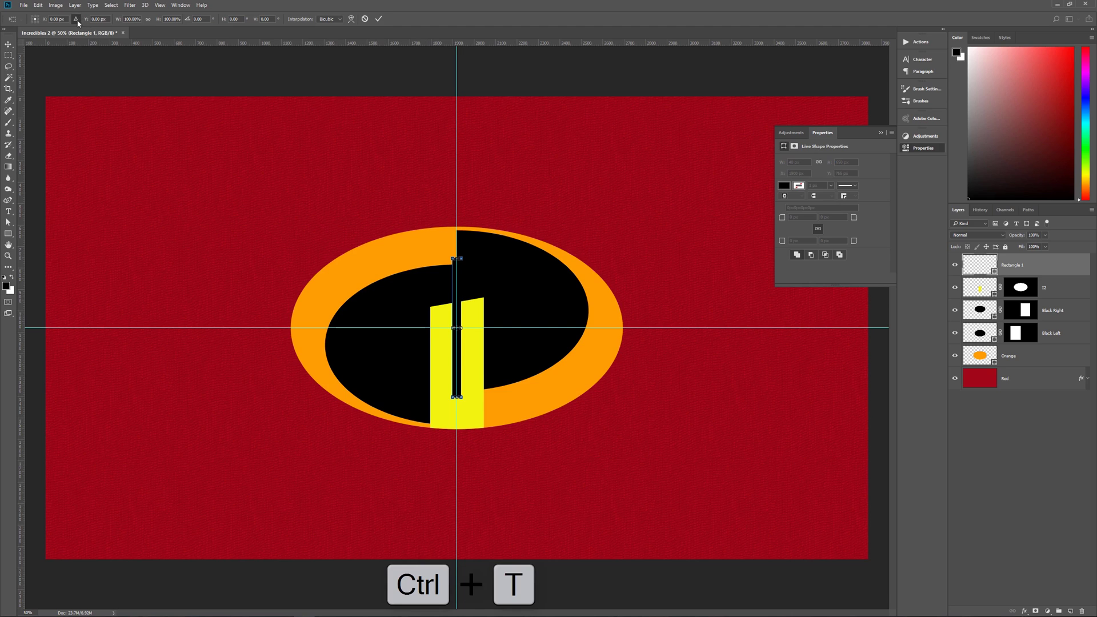
click(97, 19)
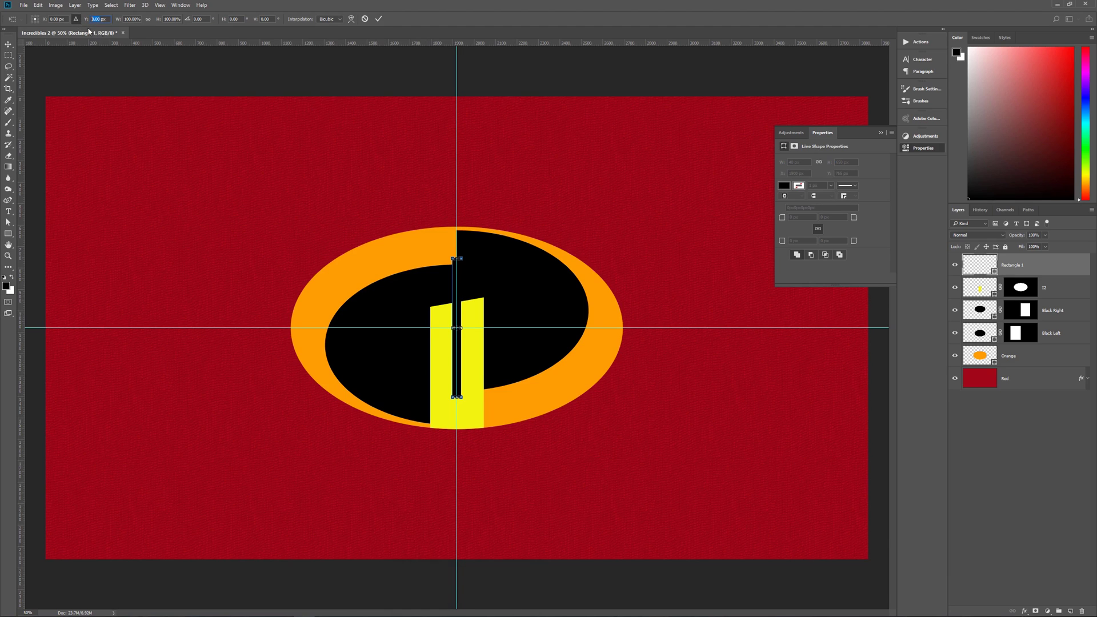
text(180)
click(381, 18)
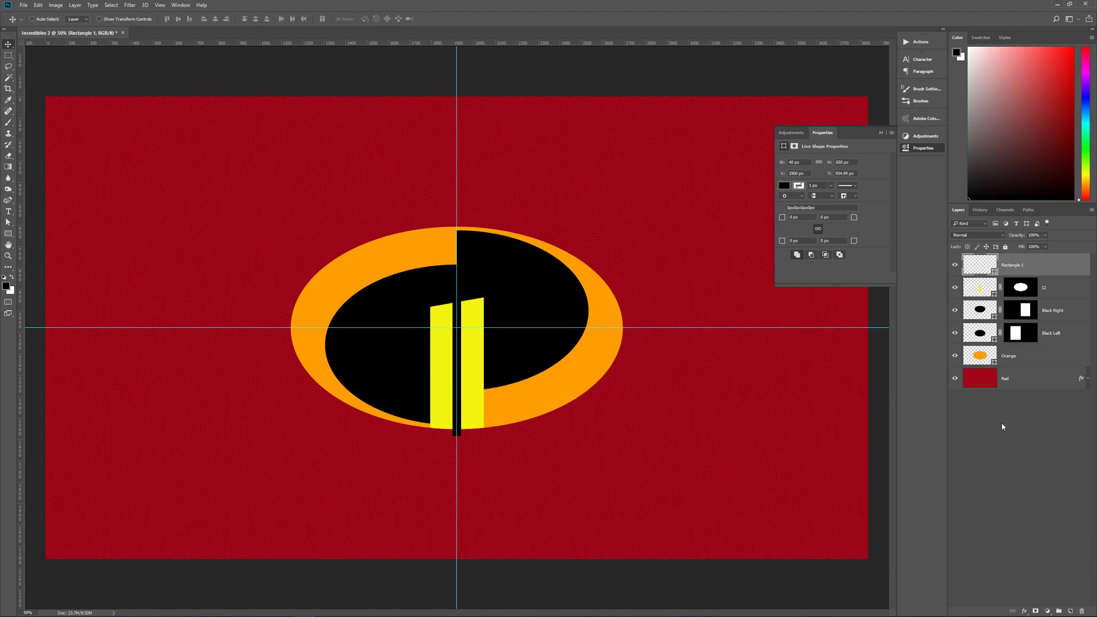
key(ctrl)
Mask the thin bar to the Orange ellipse, name it Black Line, and add an empty layer
ctrl+click(981, 356)
click(1035, 612)
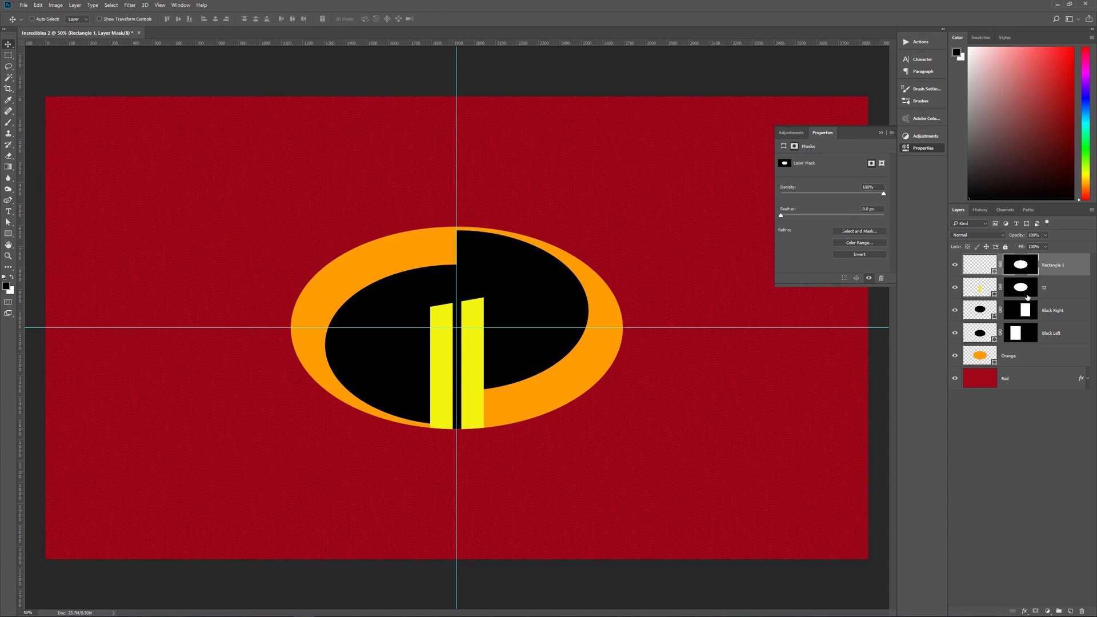
double_click(1054, 266)
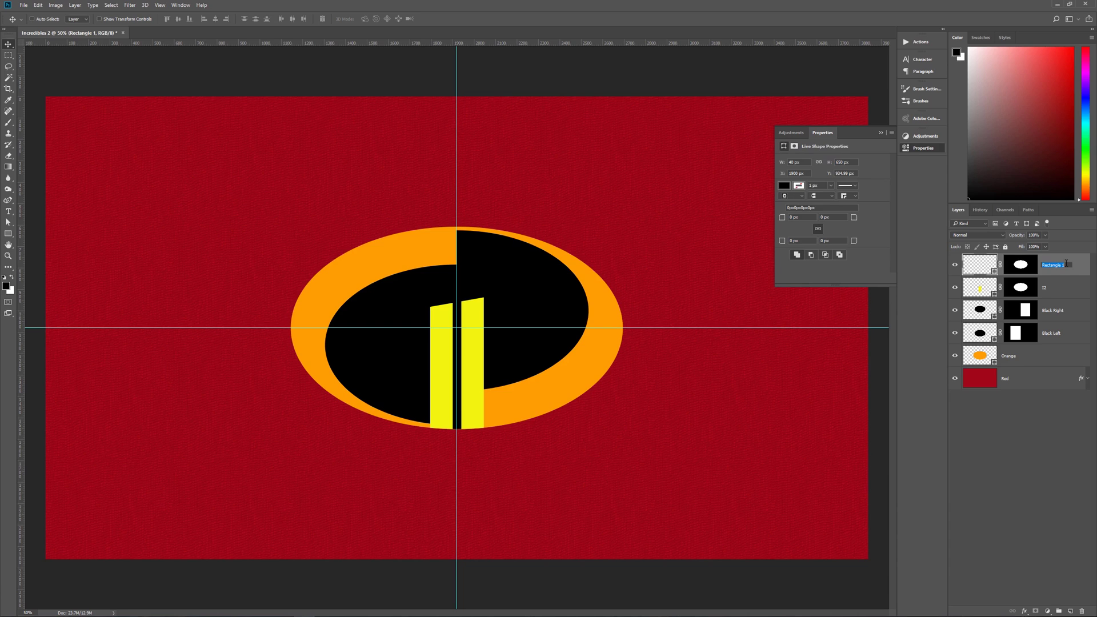
text(Black Line)
key(Return)
click(1071, 611)
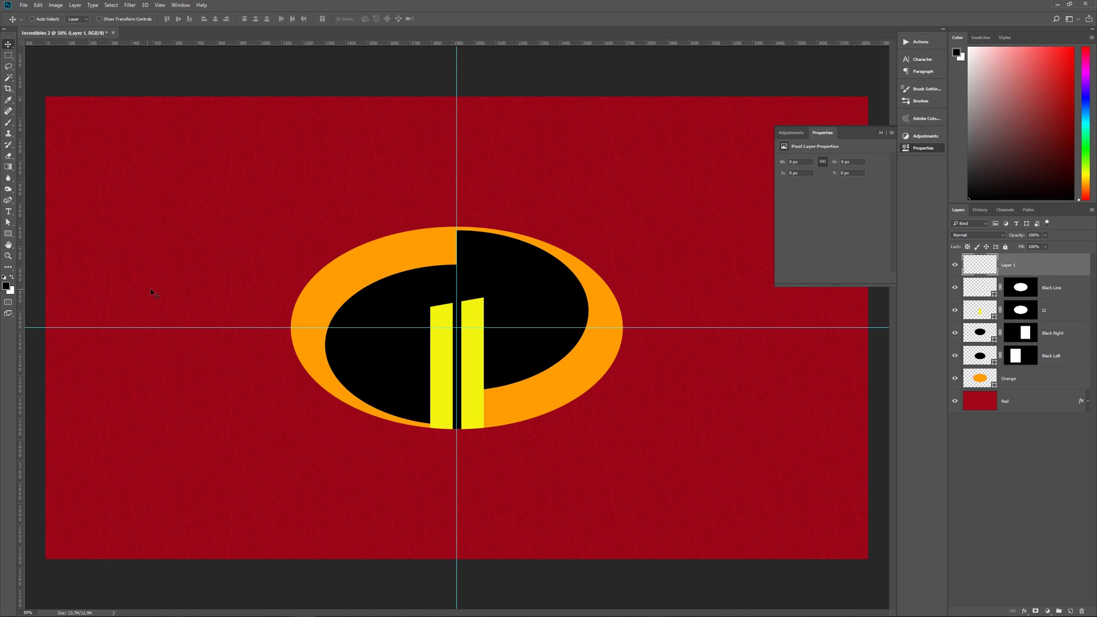
Sample the yellow of the left bar with the Eyedropper
key(i)
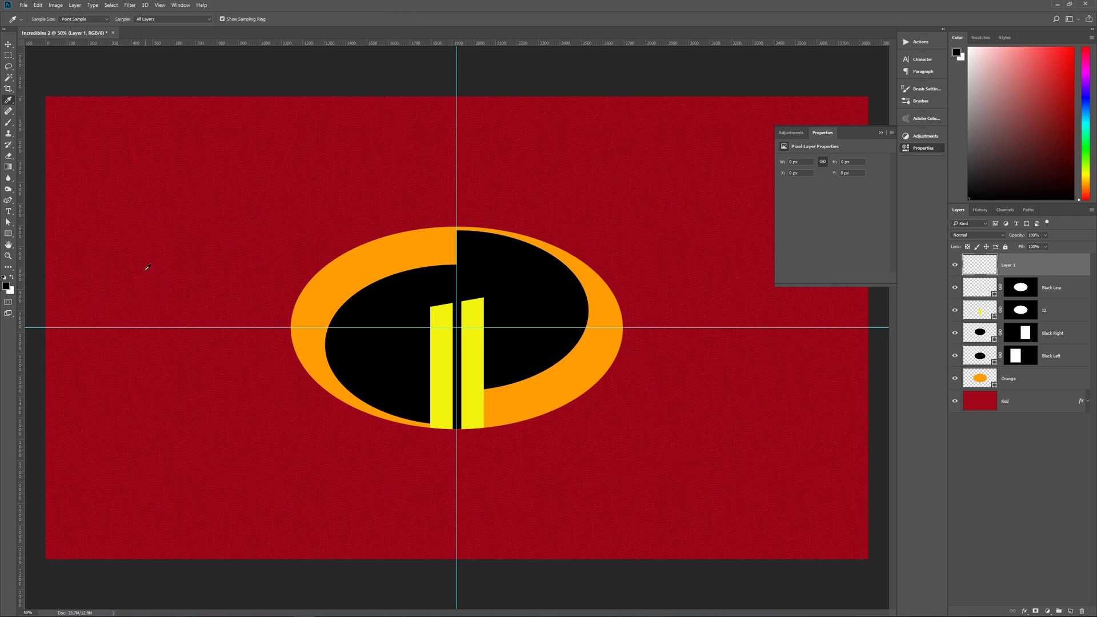
key(i)
click(11, 102)
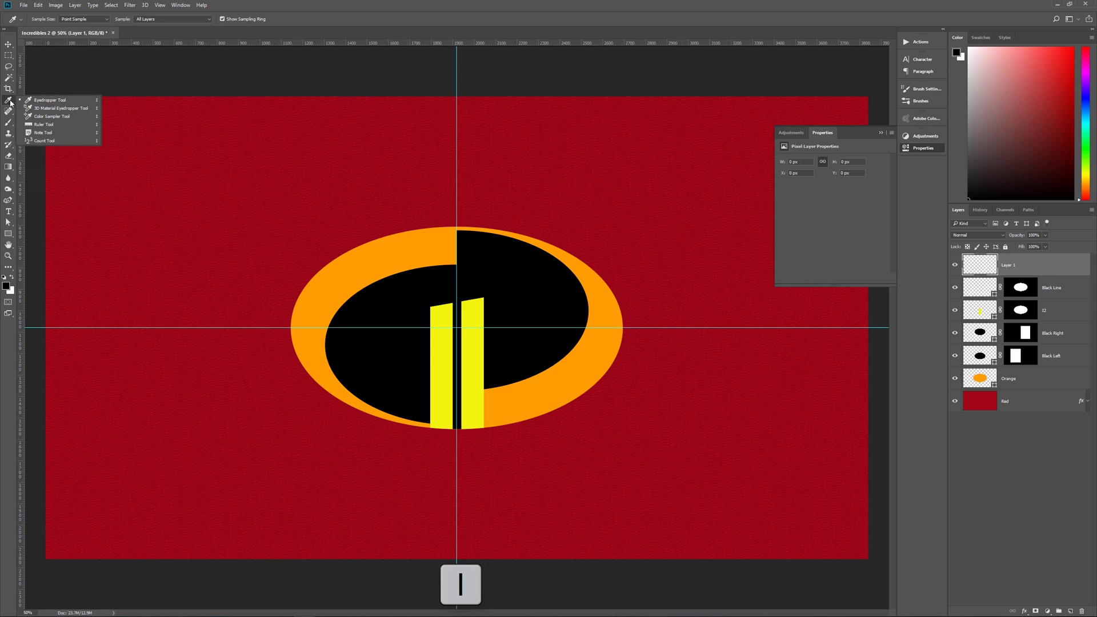
click(11, 103)
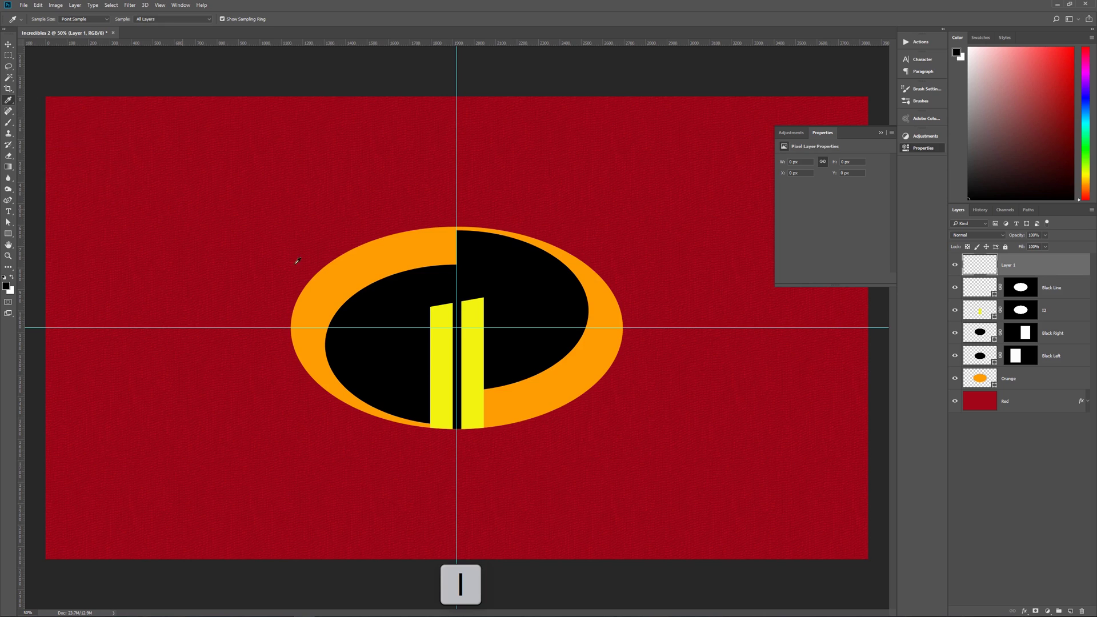
click(439, 316)
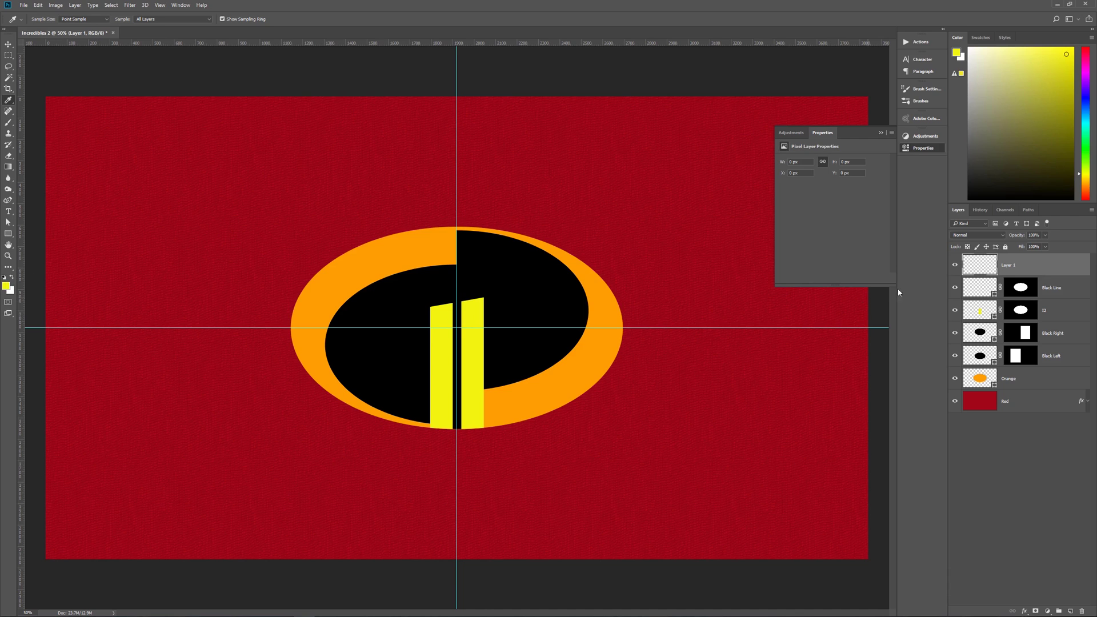
Create a 300 x 300 px yellow circle with the Ellipse Tool
click(8, 233)
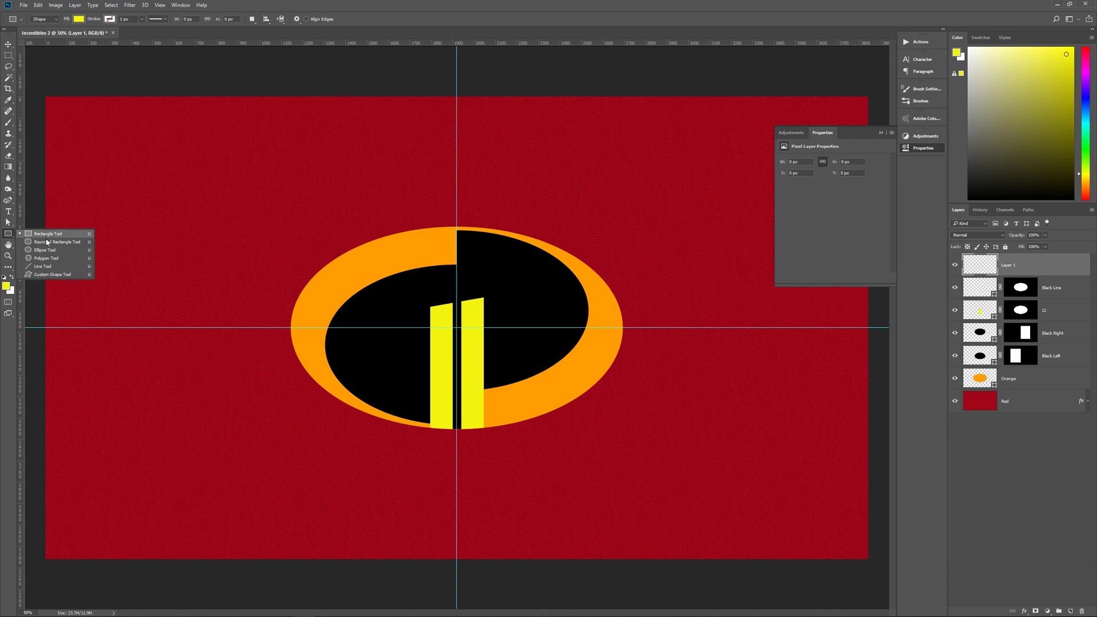
click(45, 250)
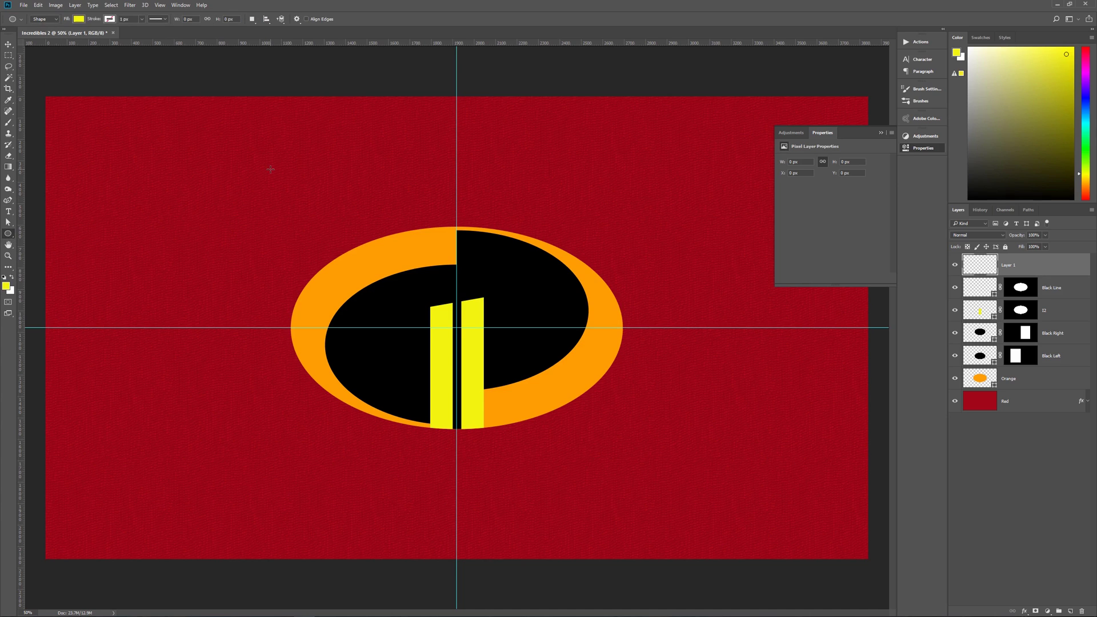
click(271, 169)
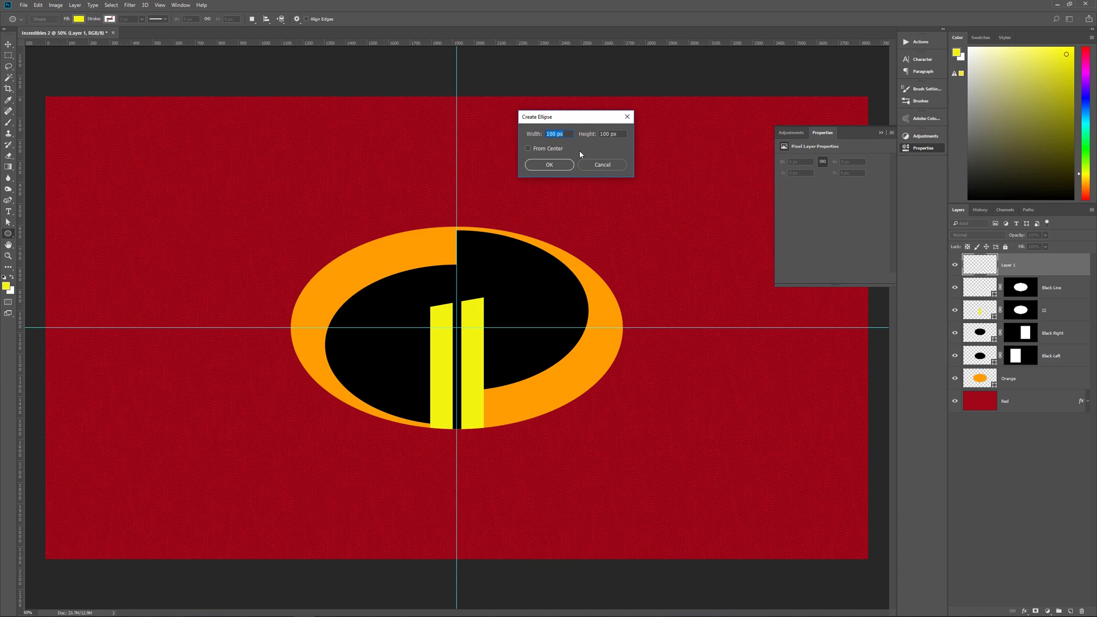
text(300)
key(Tab)
text(300)
click(533, 165)
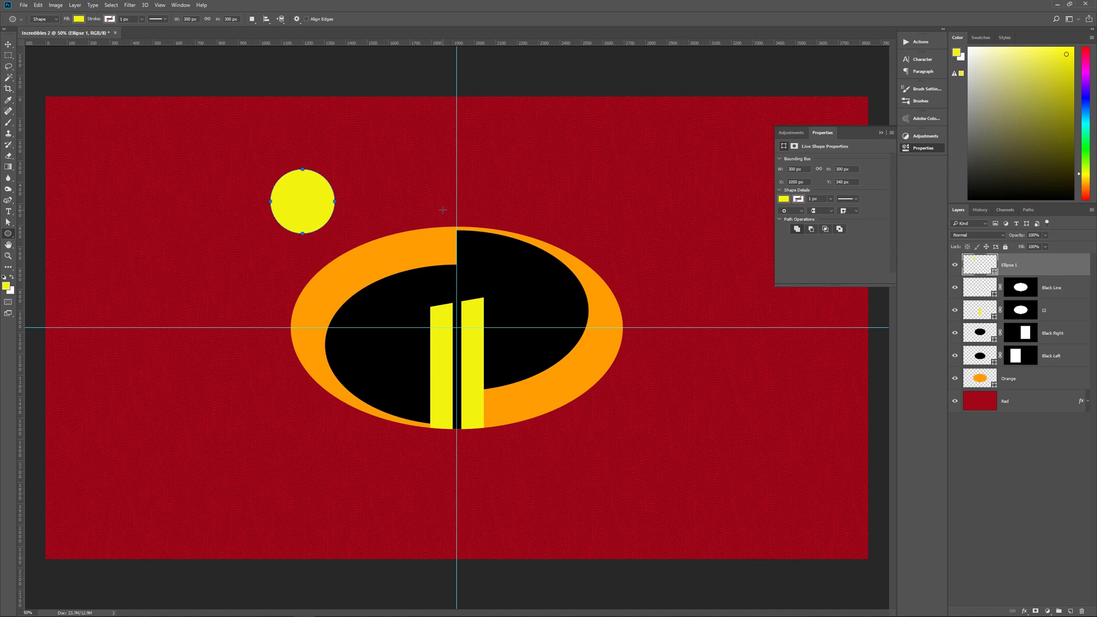
Centre the circle, shift it up 390 px, and name its layer Outer Dot
key(v)
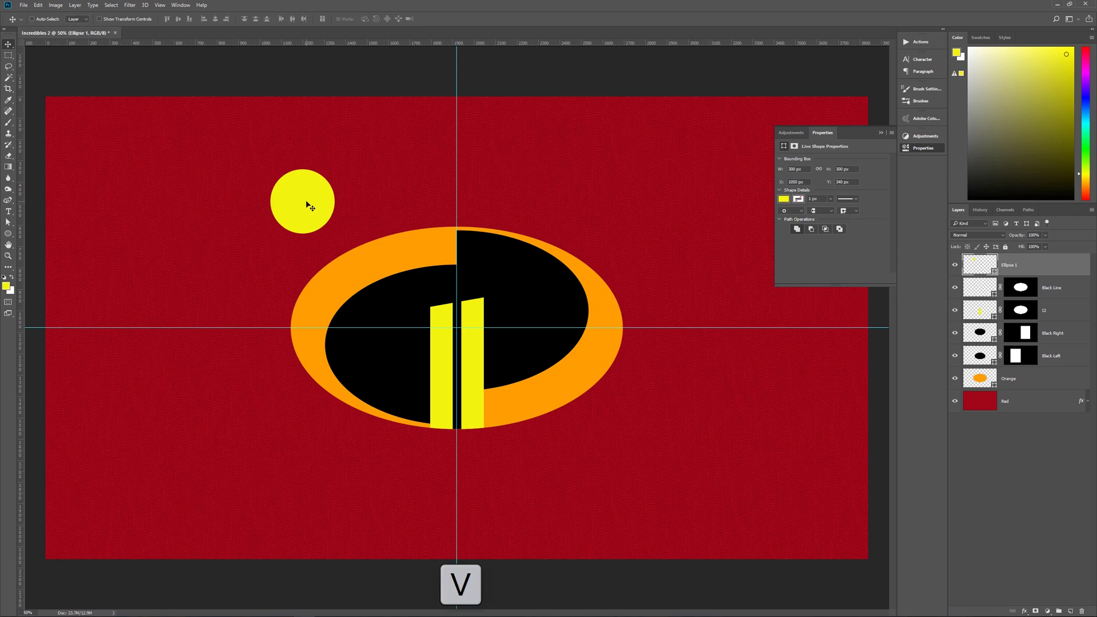
drag(309, 205, 459, 328)
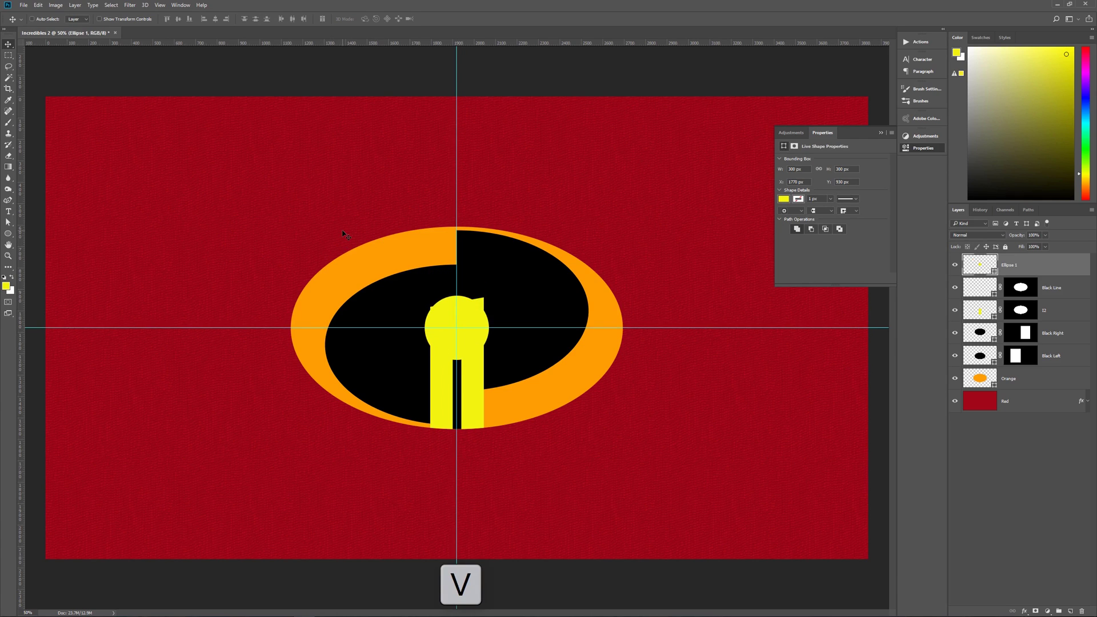
key(ctrl)
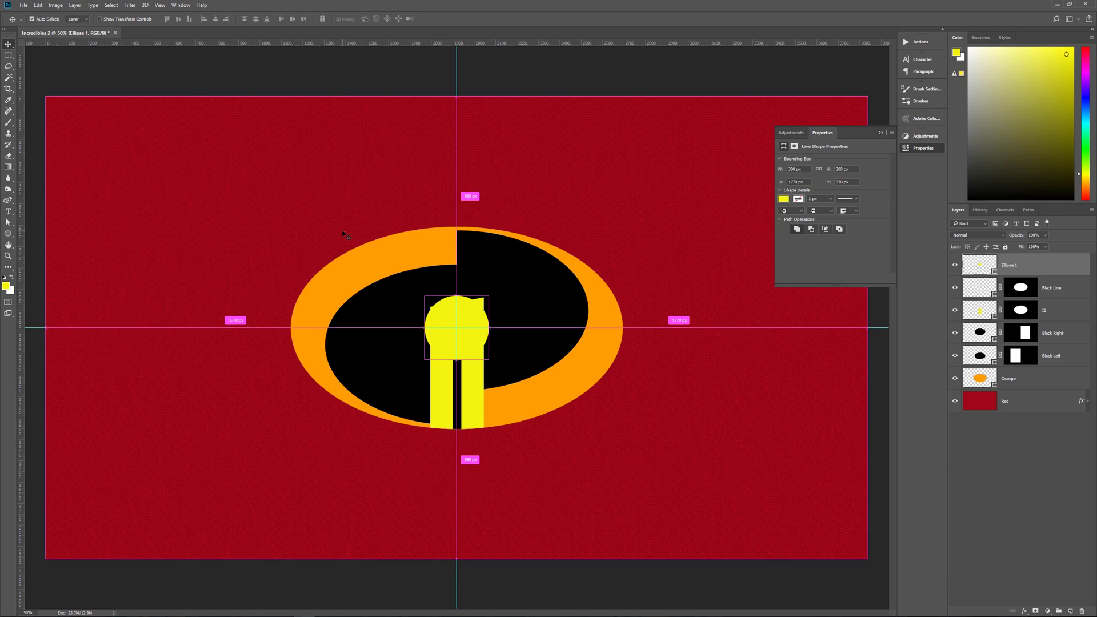
key(ctrl+t)
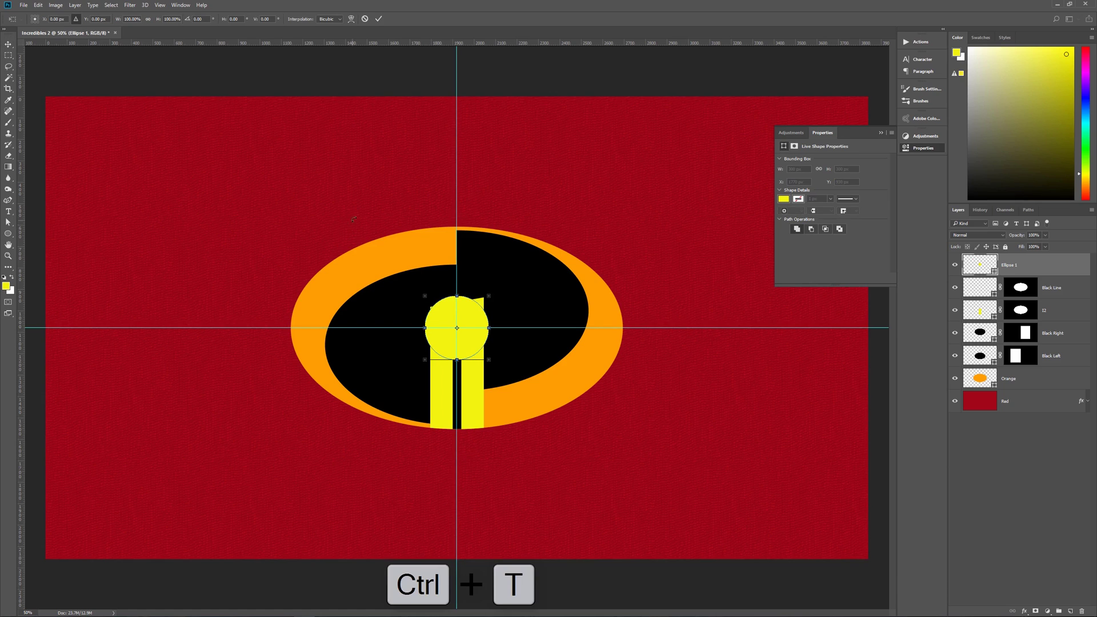
click(103, 18)
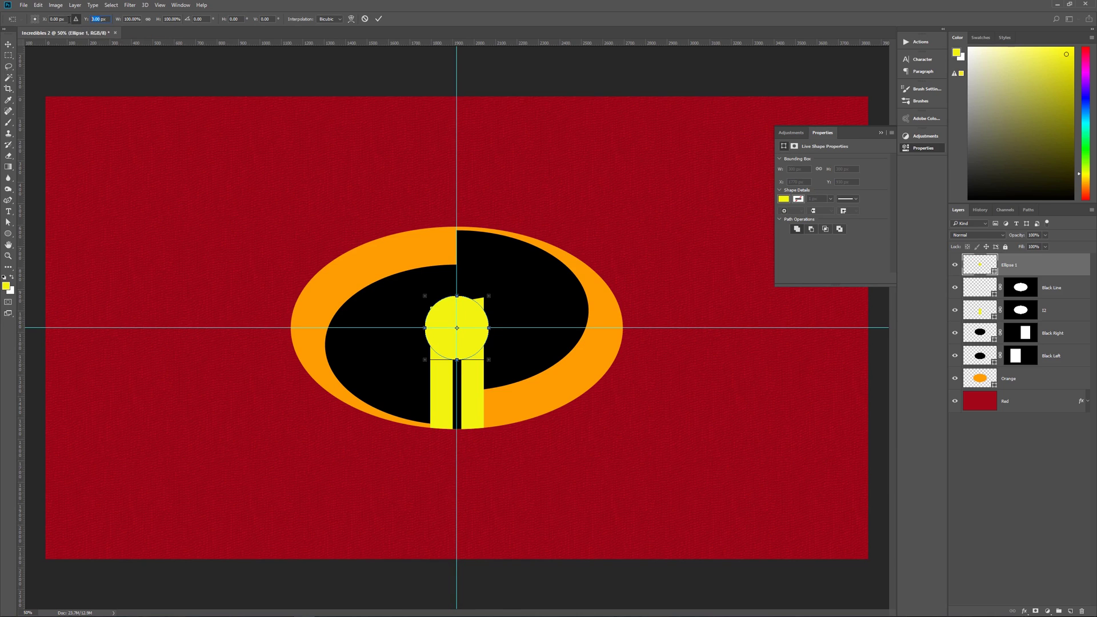
text(-3)
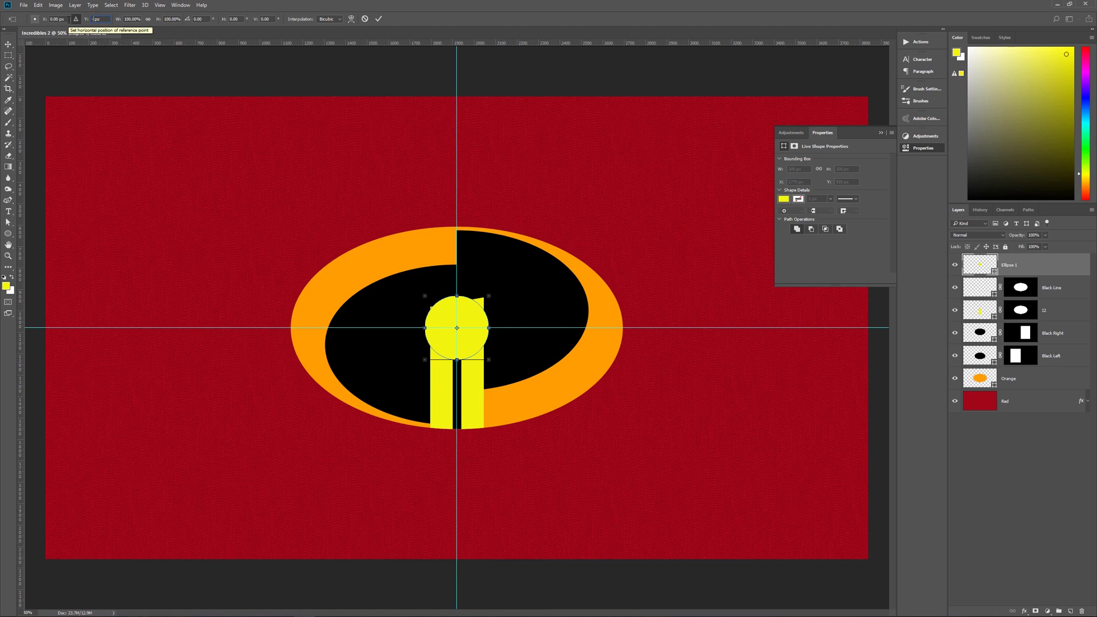
text(90)
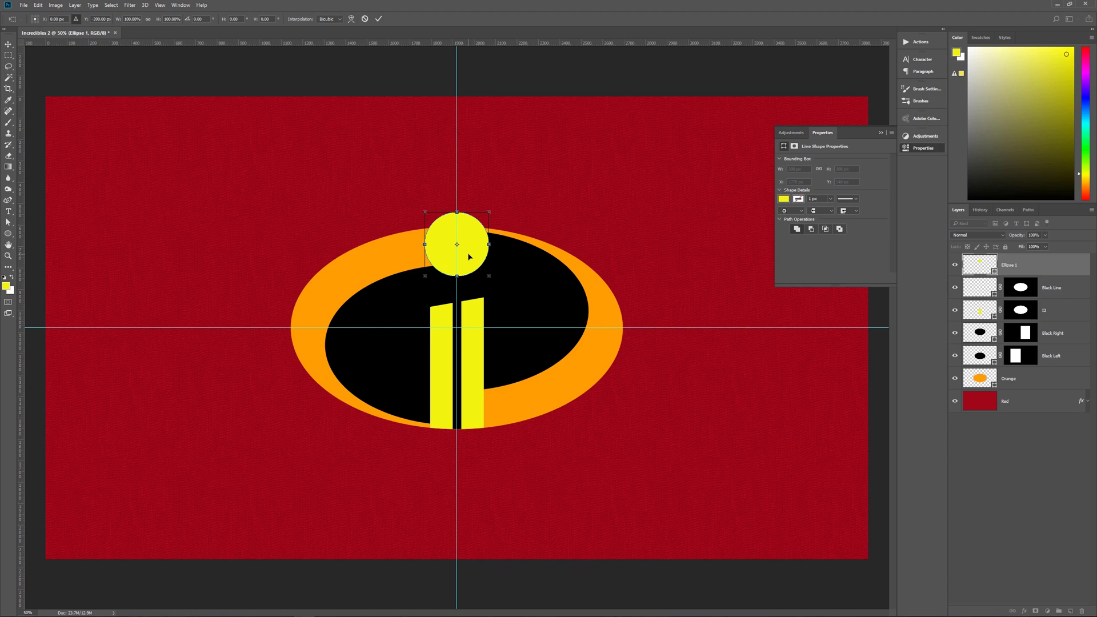
key(Return)
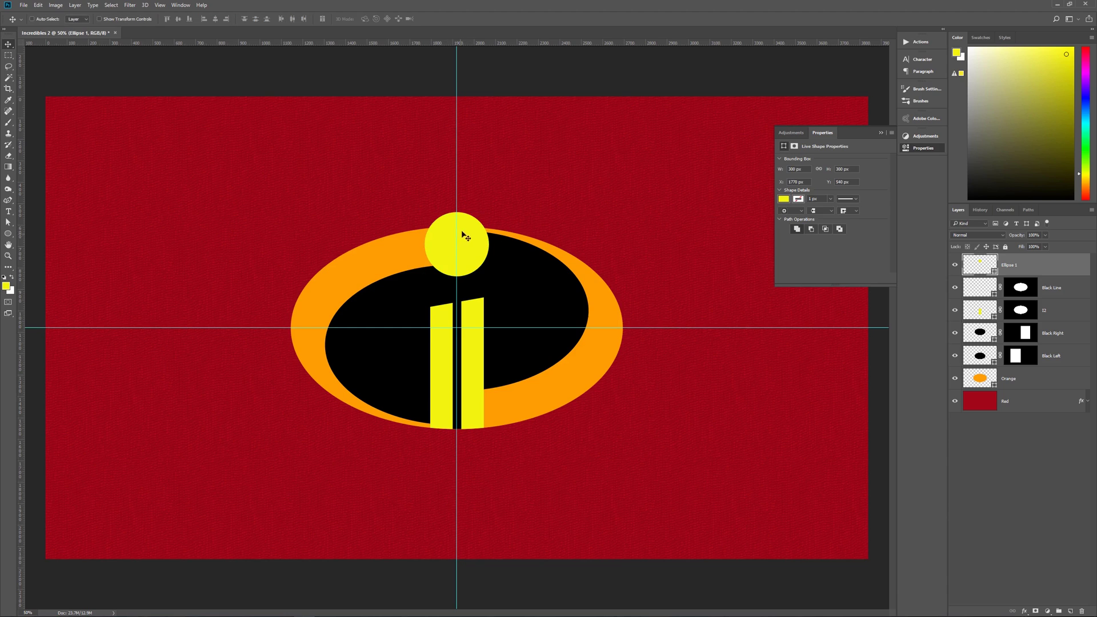
double_click(1009, 265)
text(Outer Dot)
Confirm the Outer Dot name, make white the foreground, and add an empty layer
key(Return)
key(x)
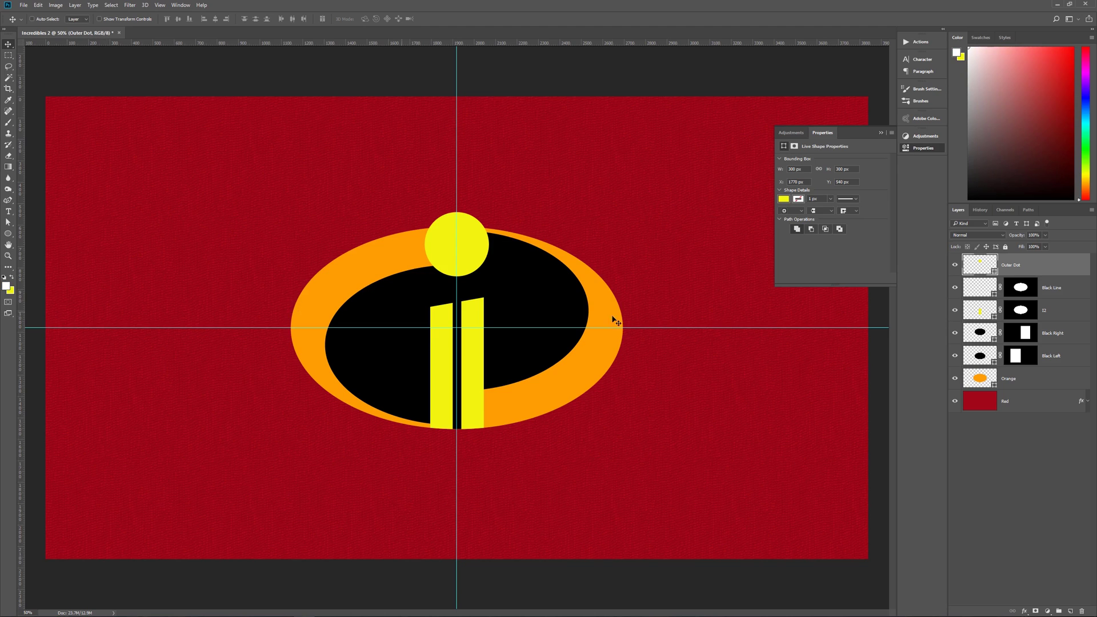
click(1070, 610)
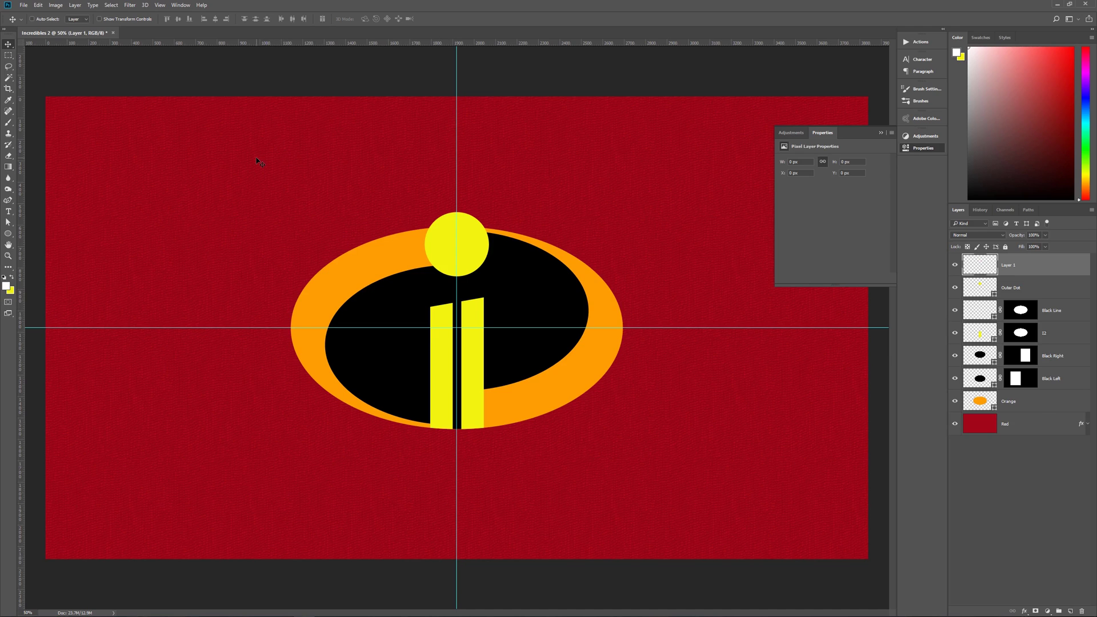
key(u)
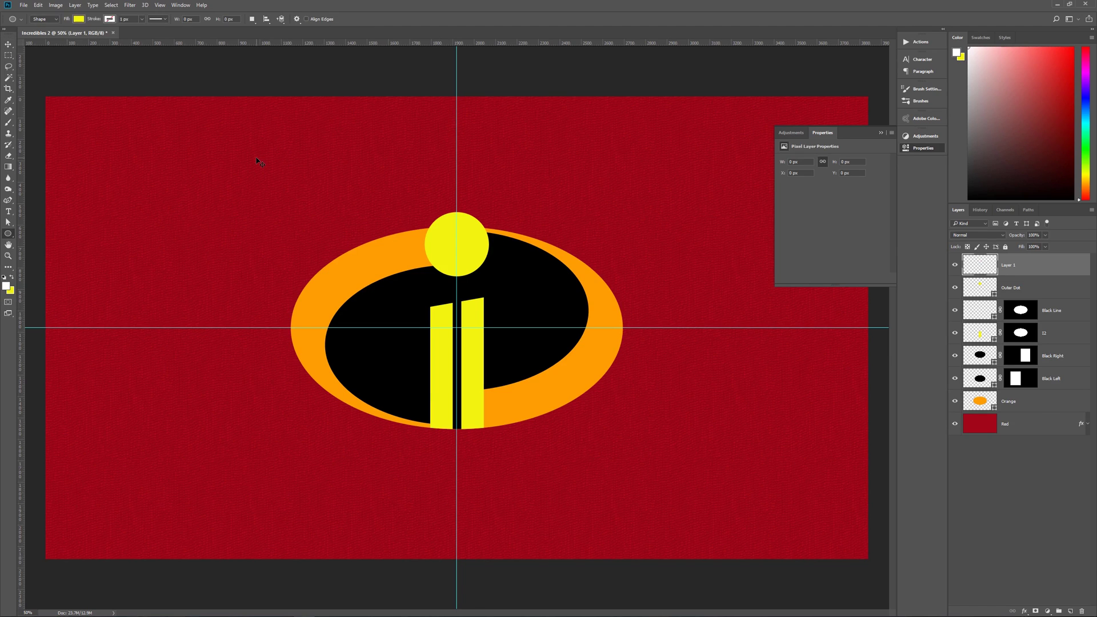
key(u)
click(1015, 286)
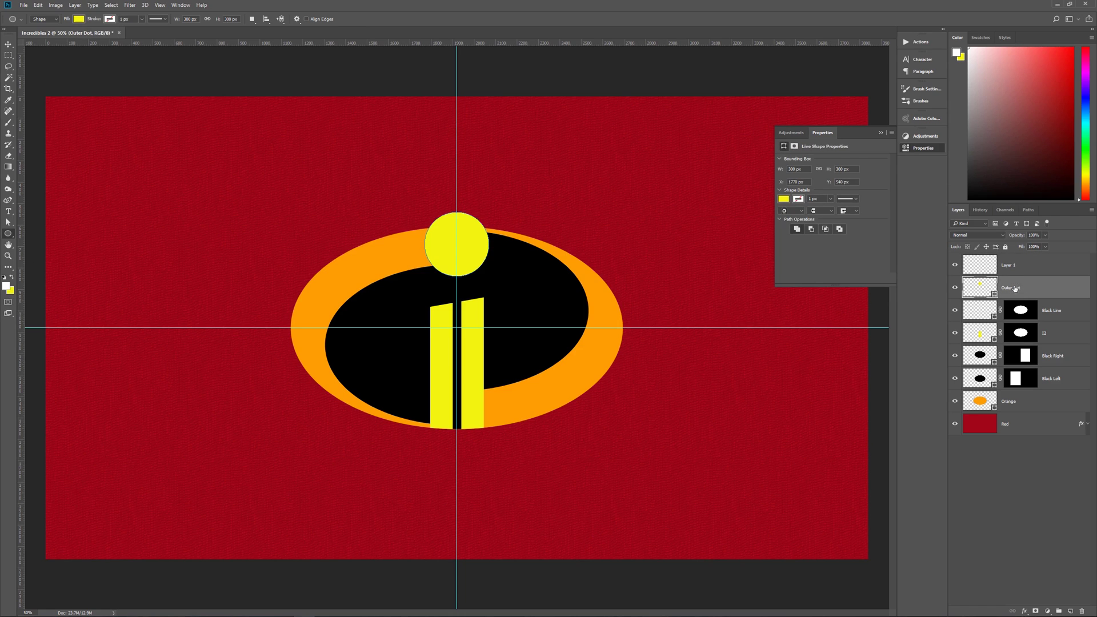
click(981, 267)
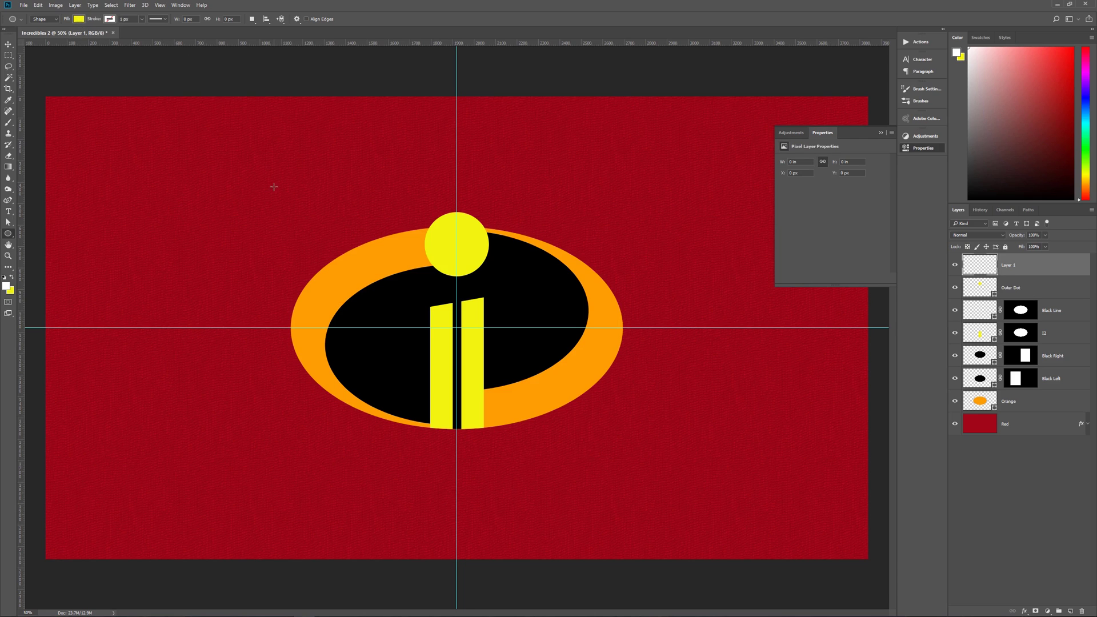
Draw a 150 x 150 px circle and fill it white
click(248, 149)
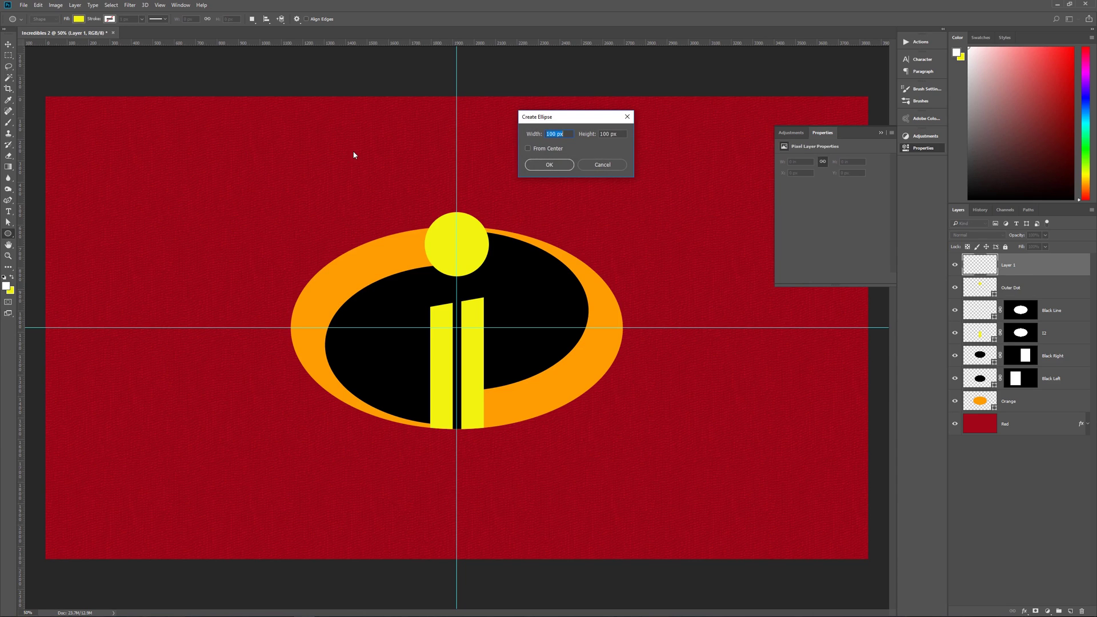
text(150)
key(Tab)
text(150)
click(531, 164)
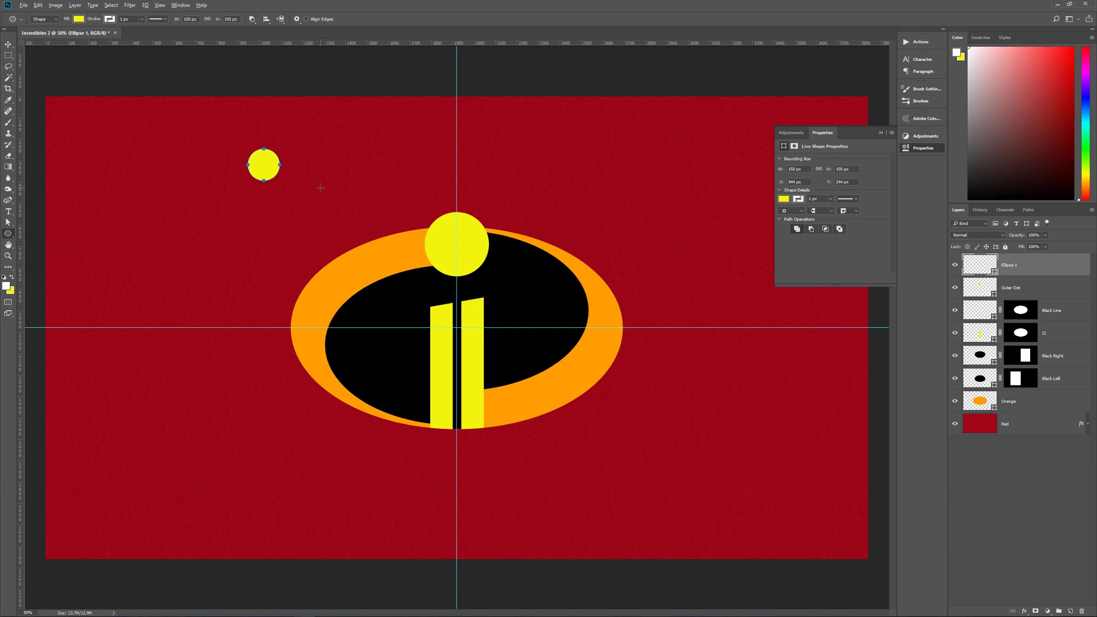
key(alt+BackSpace)
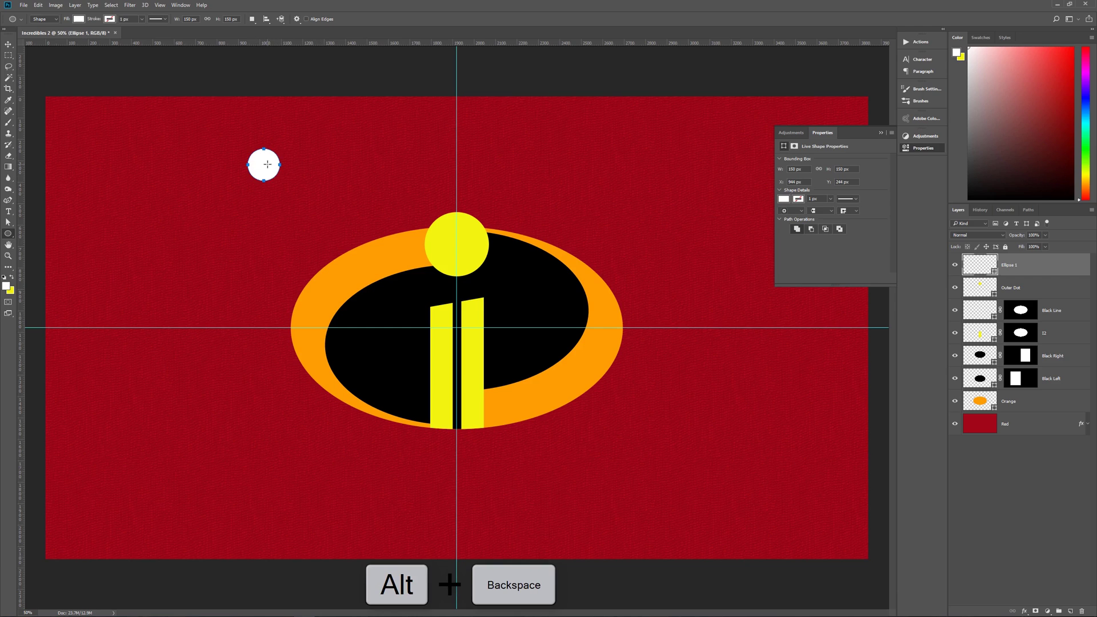
Move the white circle into the centre of the yellow dot and hide the guides
key(v)
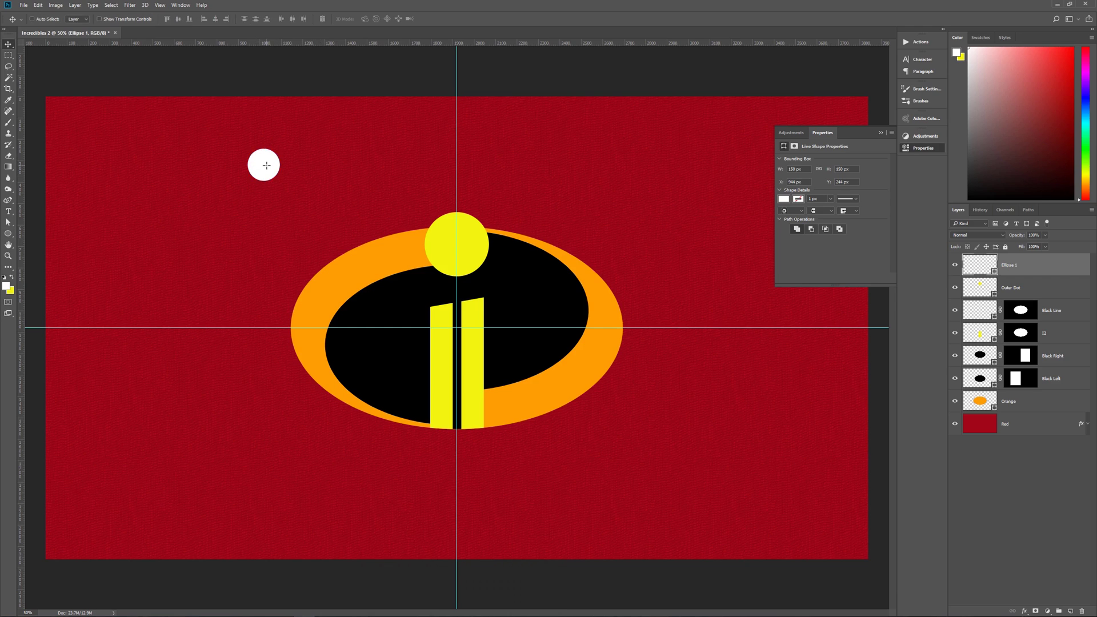
drag(266, 165, 466, 327)
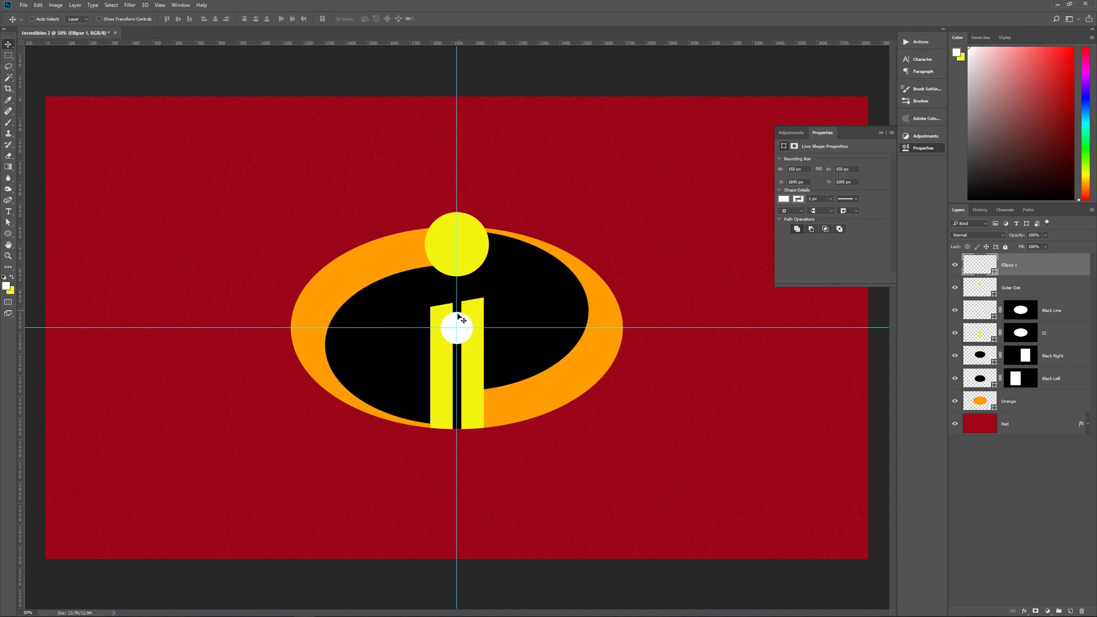
drag(464, 325, 463, 247)
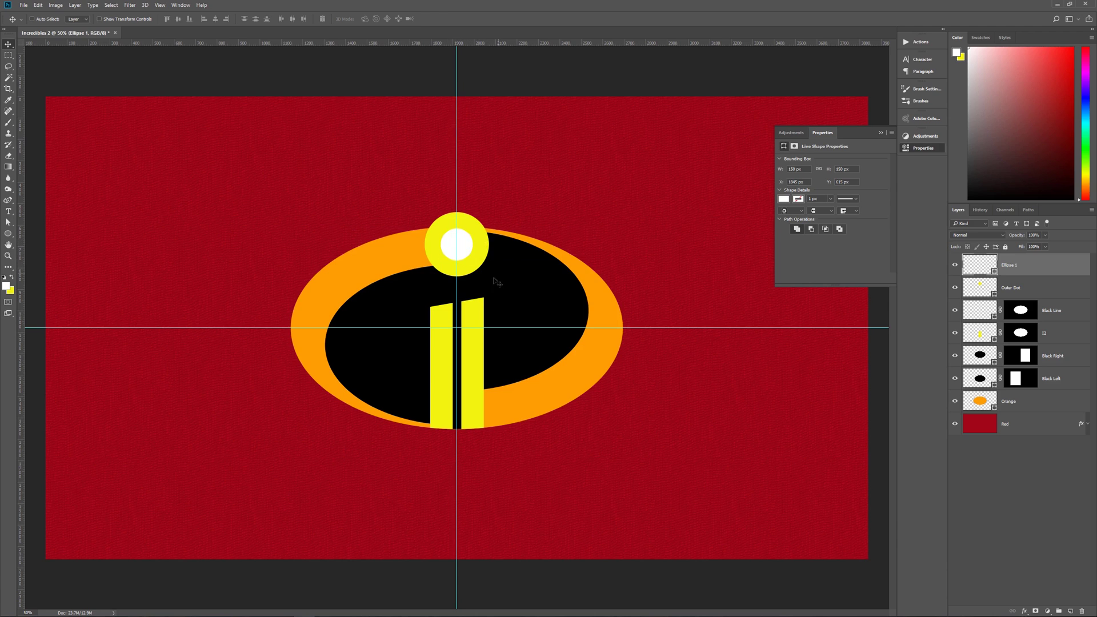
key(ctrl+h)
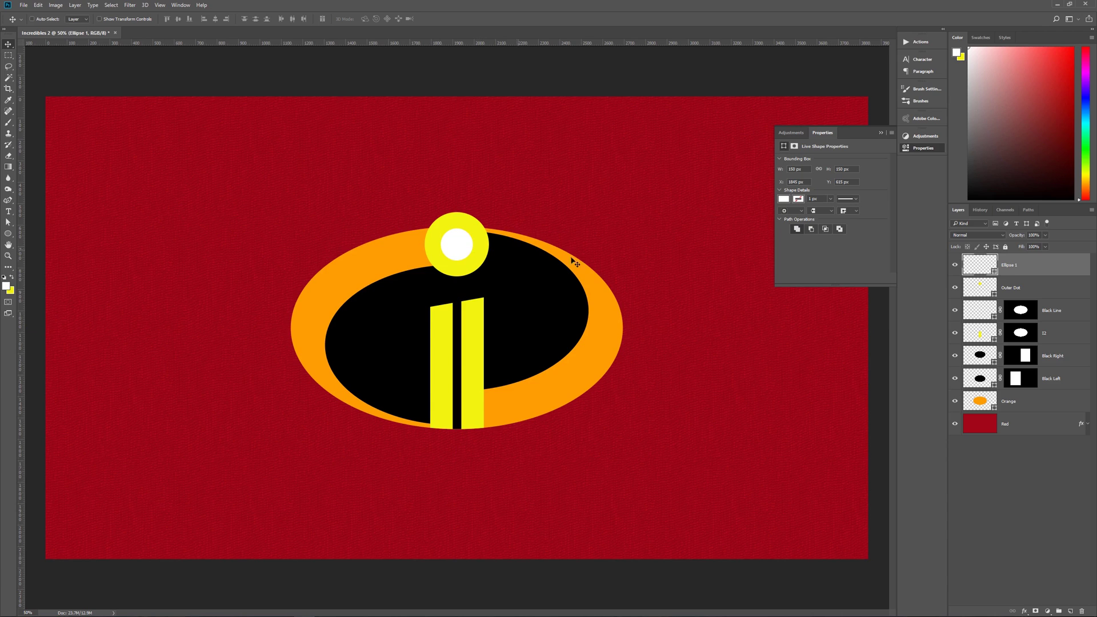
Rename the white circle's layer to Inner Dot and select all logo layers through Orange
double_click(1009, 266)
text(Inner Dot)
key(Return)
shift+click(1032, 404)
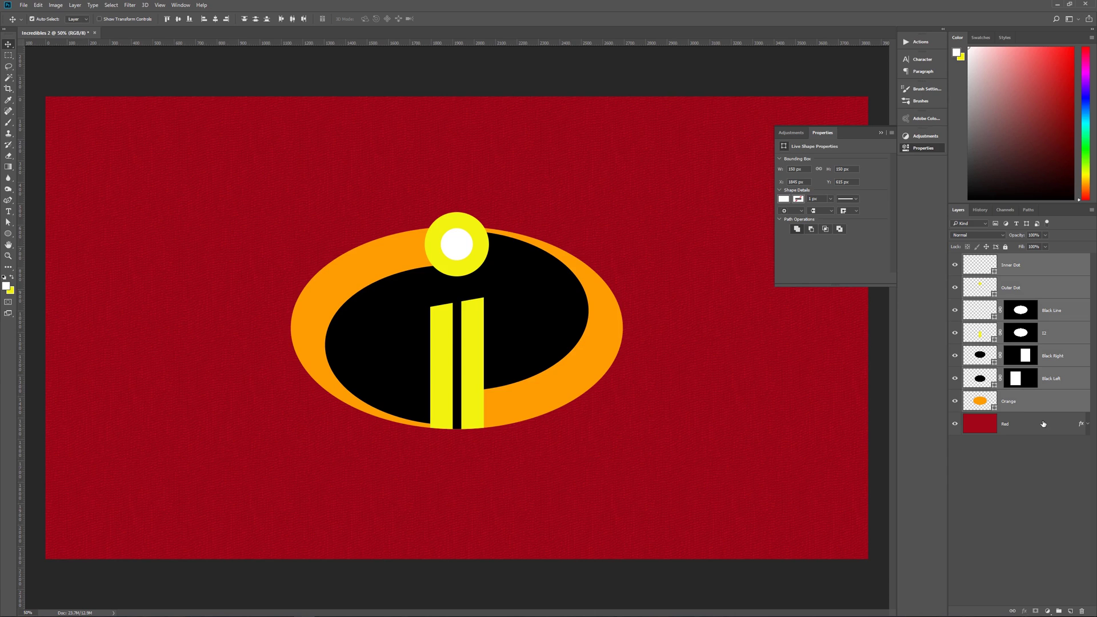
Group the selected emblem layers with Ctrl+G and rename Group 1 to Logo
key(ctrl+g)
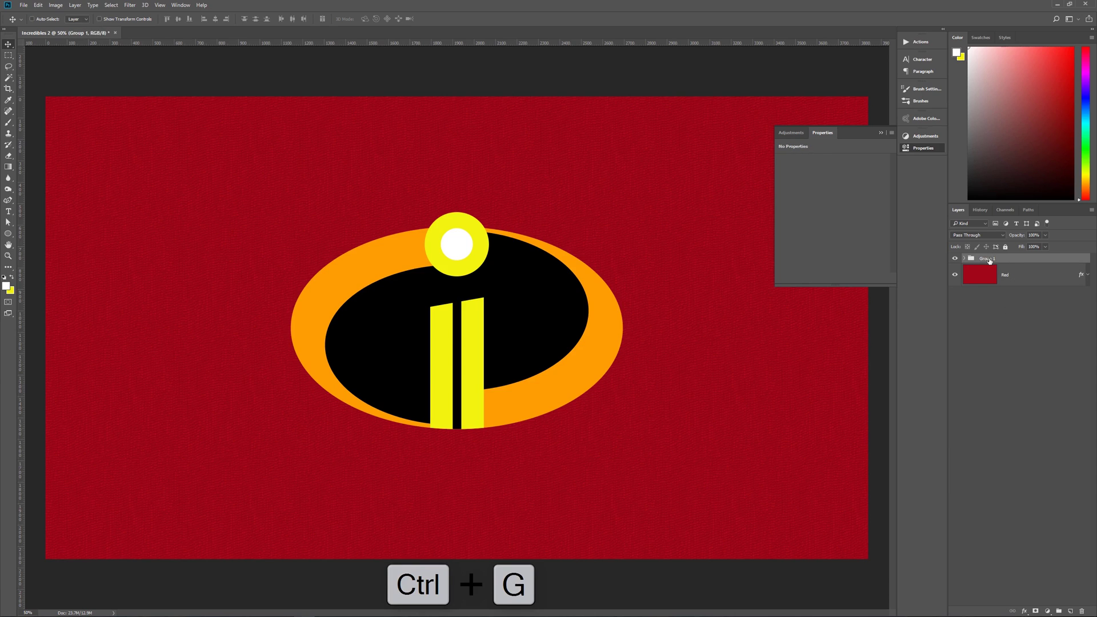
double_click(988, 259)
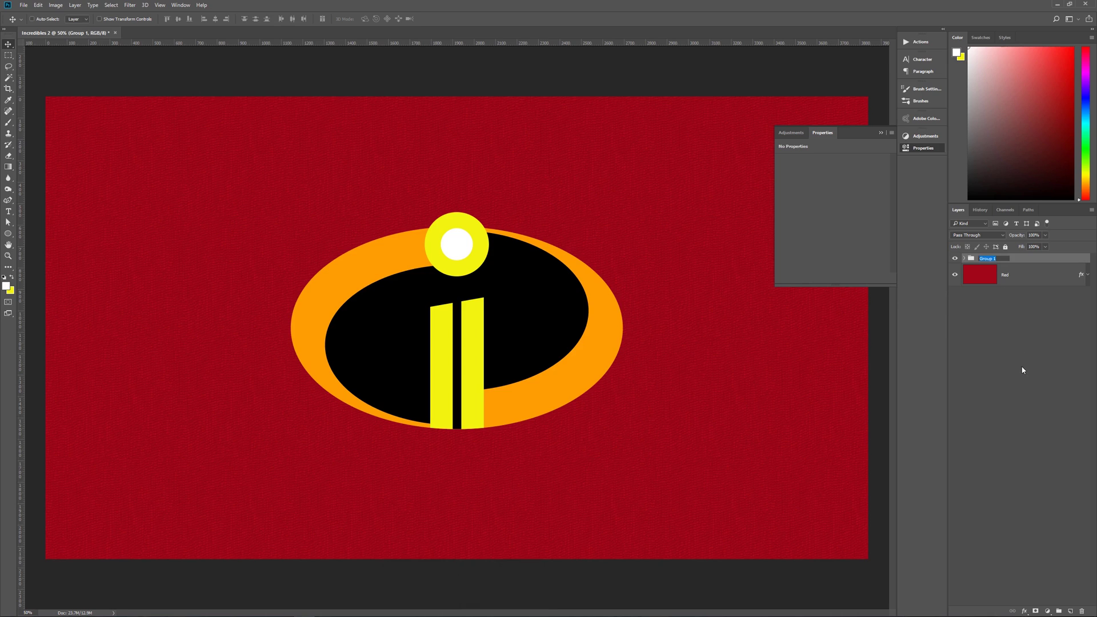
text(Logo)
key(Return)
Add a Pattern Overlay effect to the Logo group with 10% opacity
click(1025, 611)
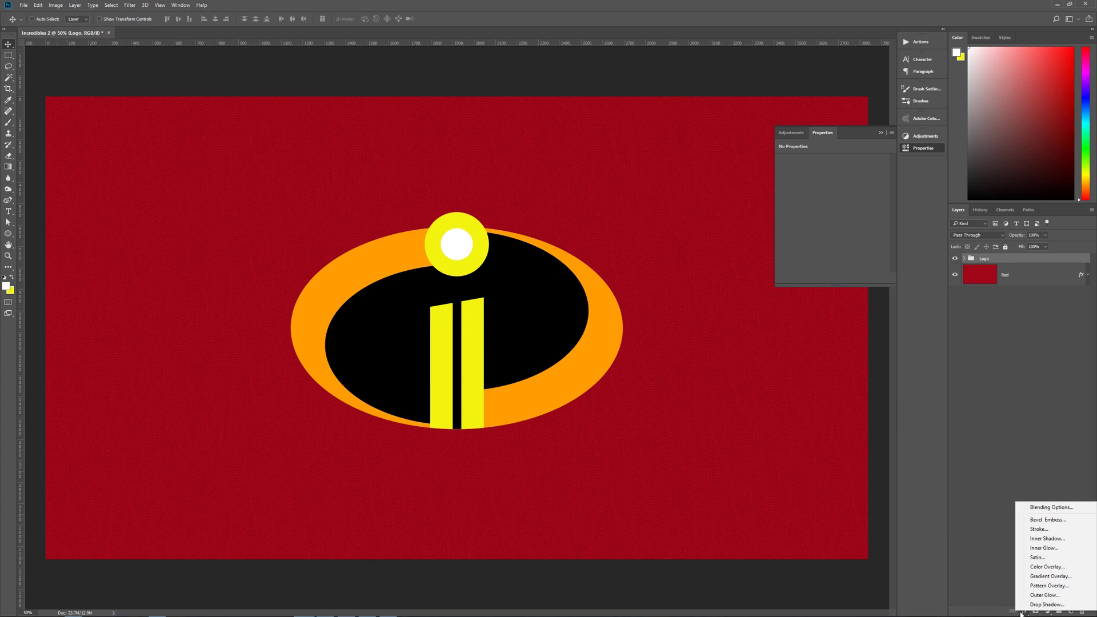
click(1047, 586)
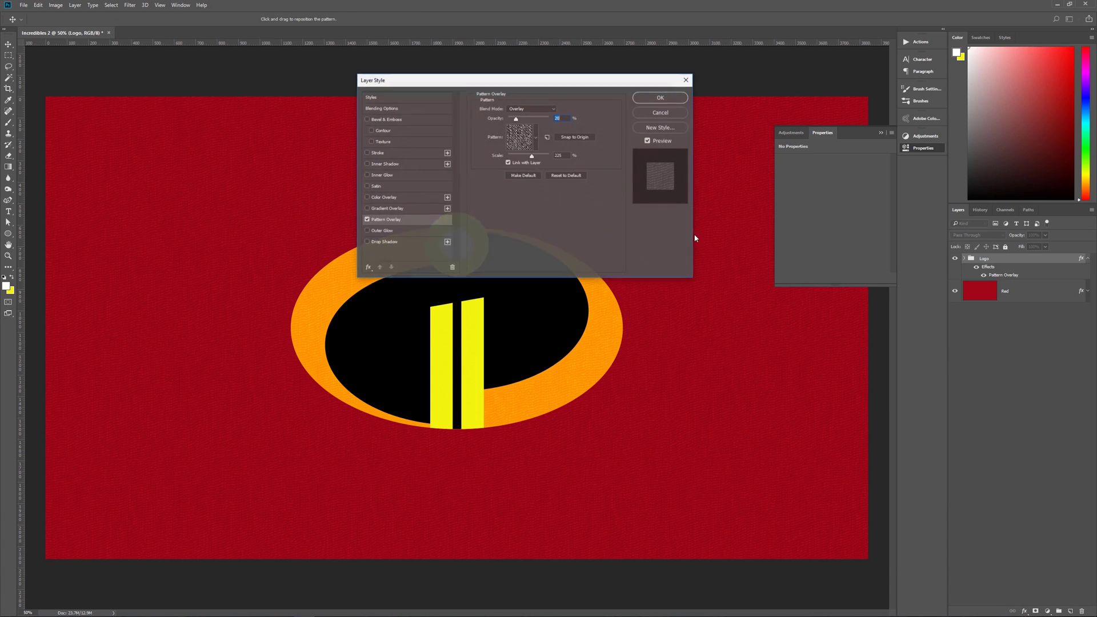
drag(578, 83, 641, 89)
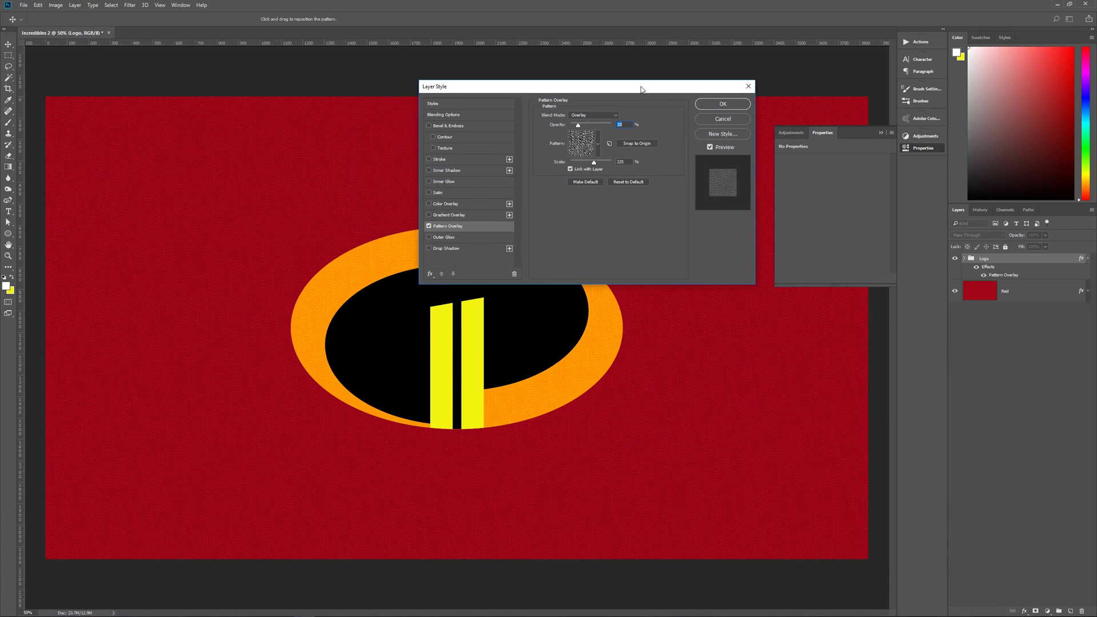
click(618, 125)
text(1)
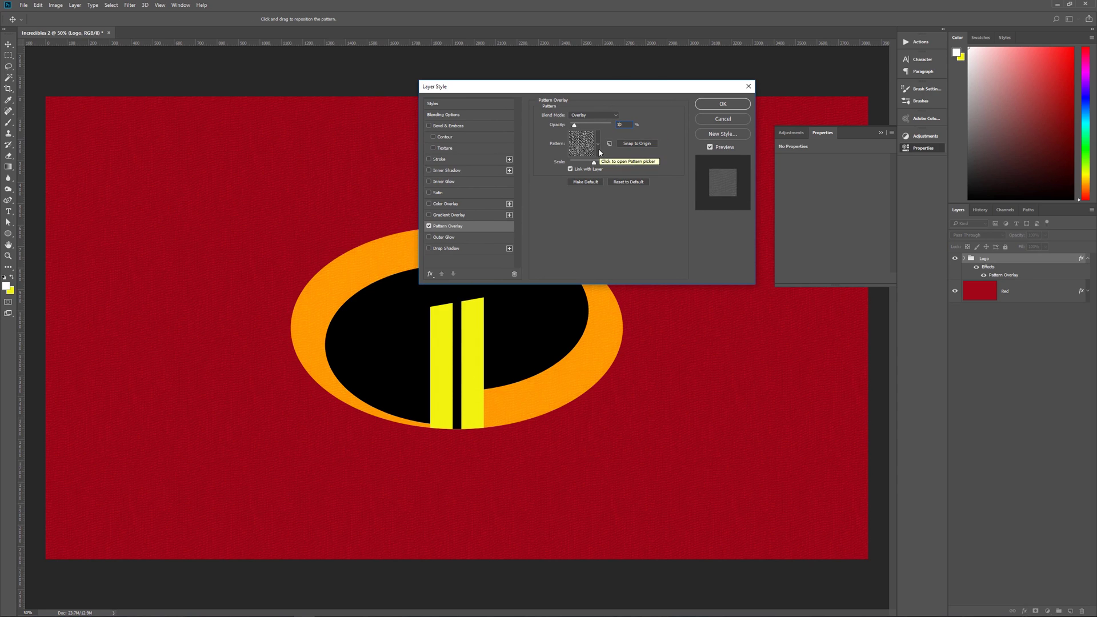
Choose the Loose Threads pattern, accept the overlay, and collapse the effects list and Properties panel
click(600, 149)
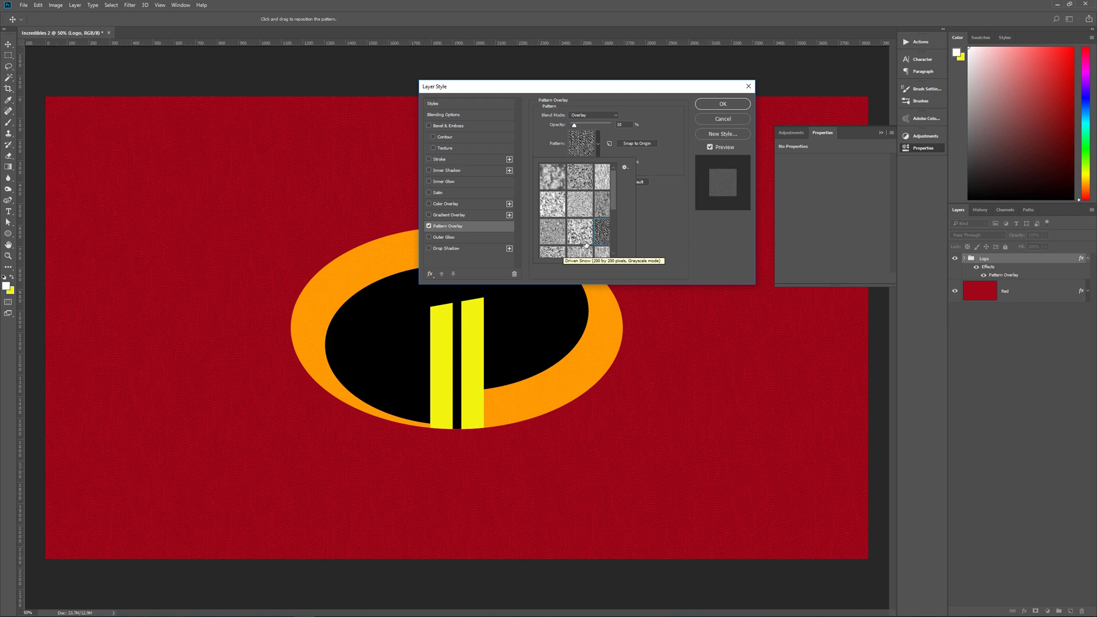
scroll(584, 243, down, 2)
scroll(584, 242, down, 1)
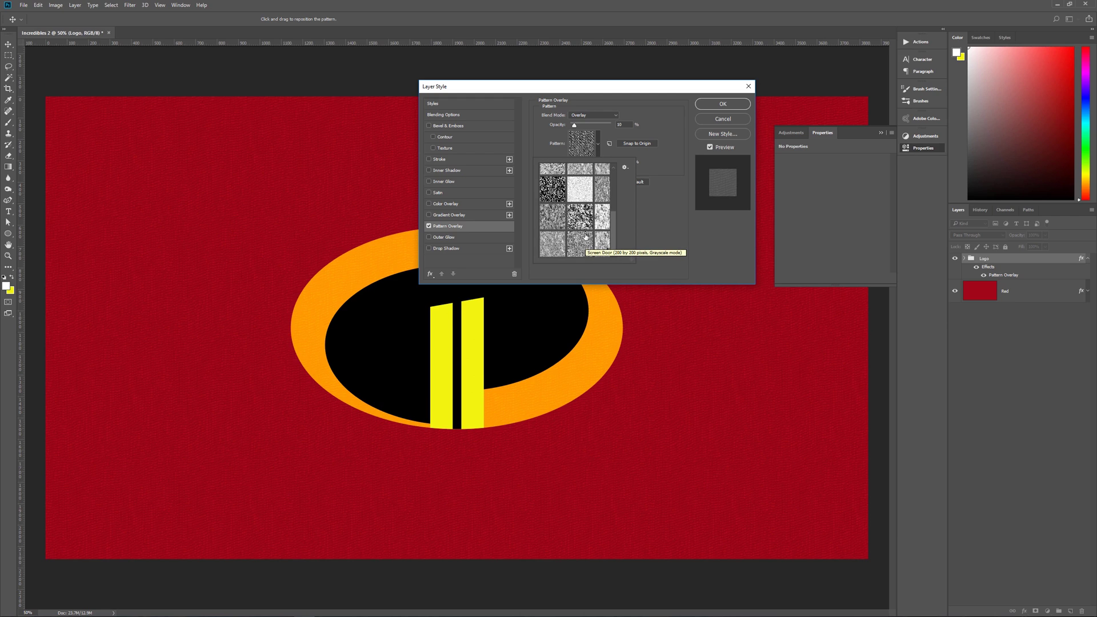
click(550, 217)
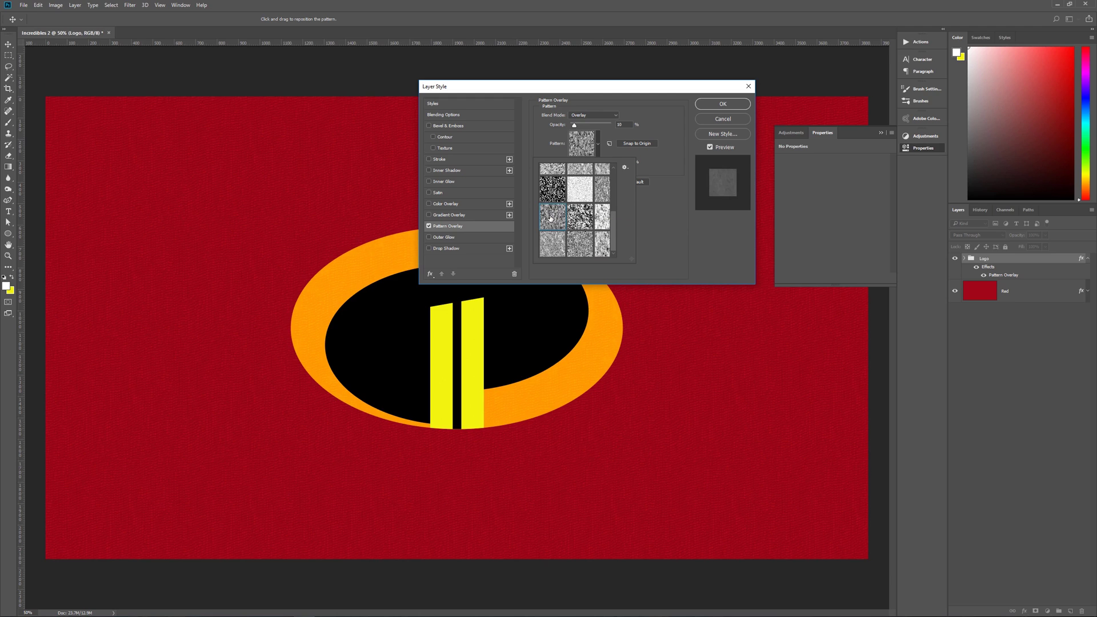
click(685, 207)
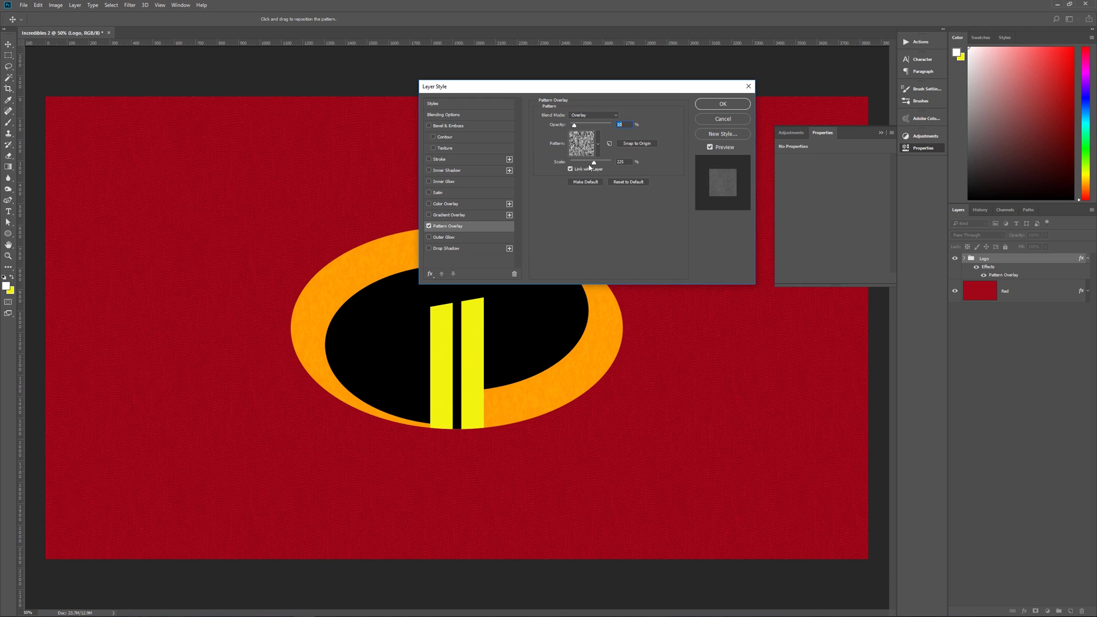
click(621, 161)
click(710, 106)
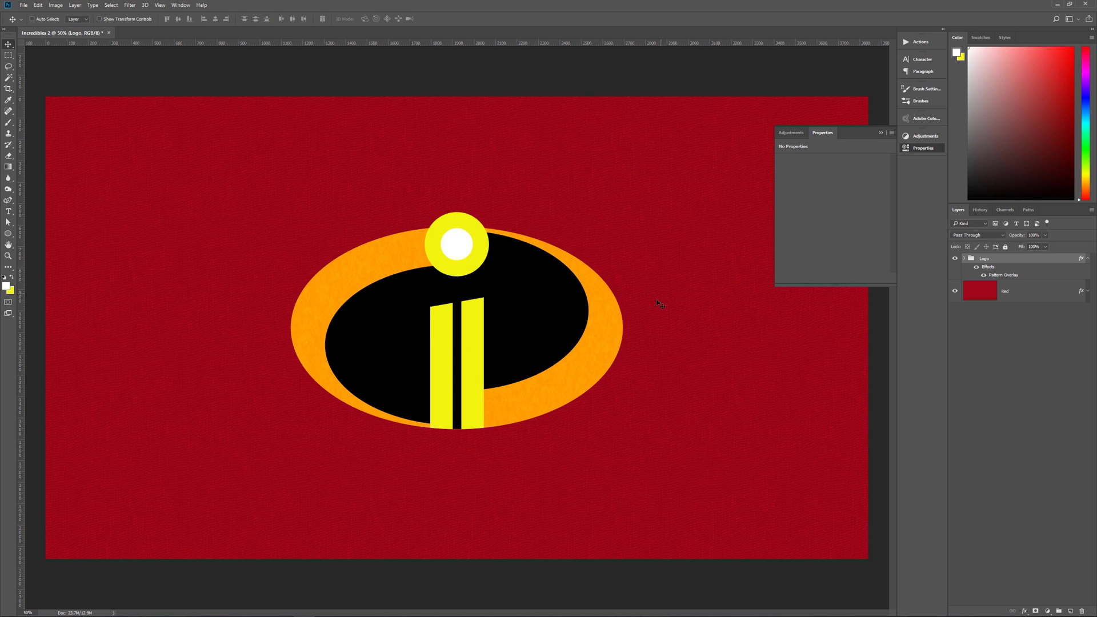
click(1087, 258)
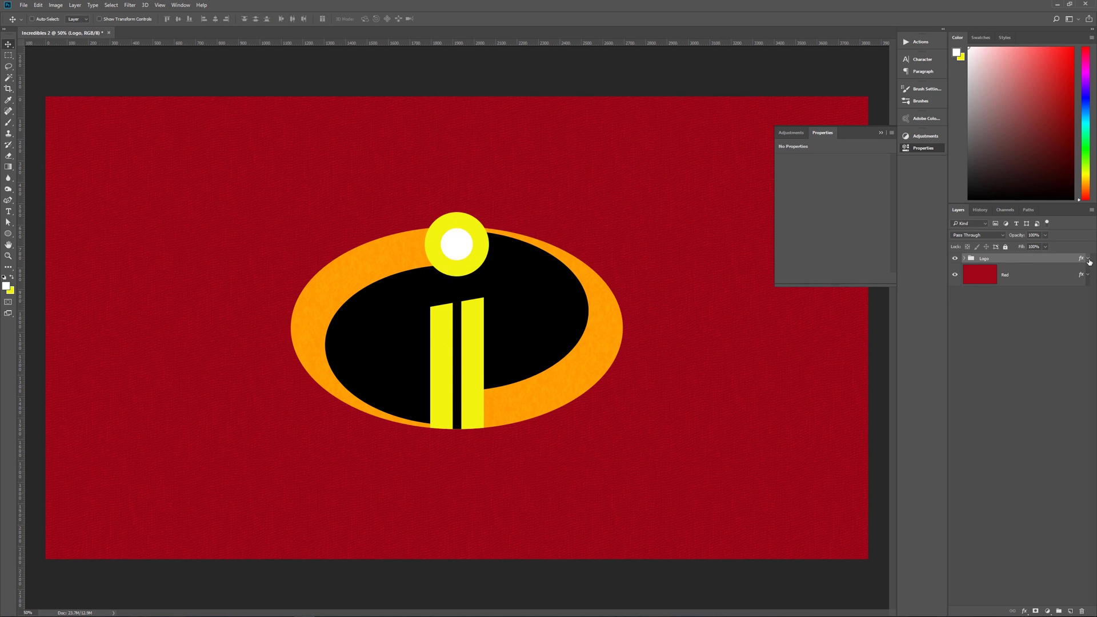
click(881, 132)
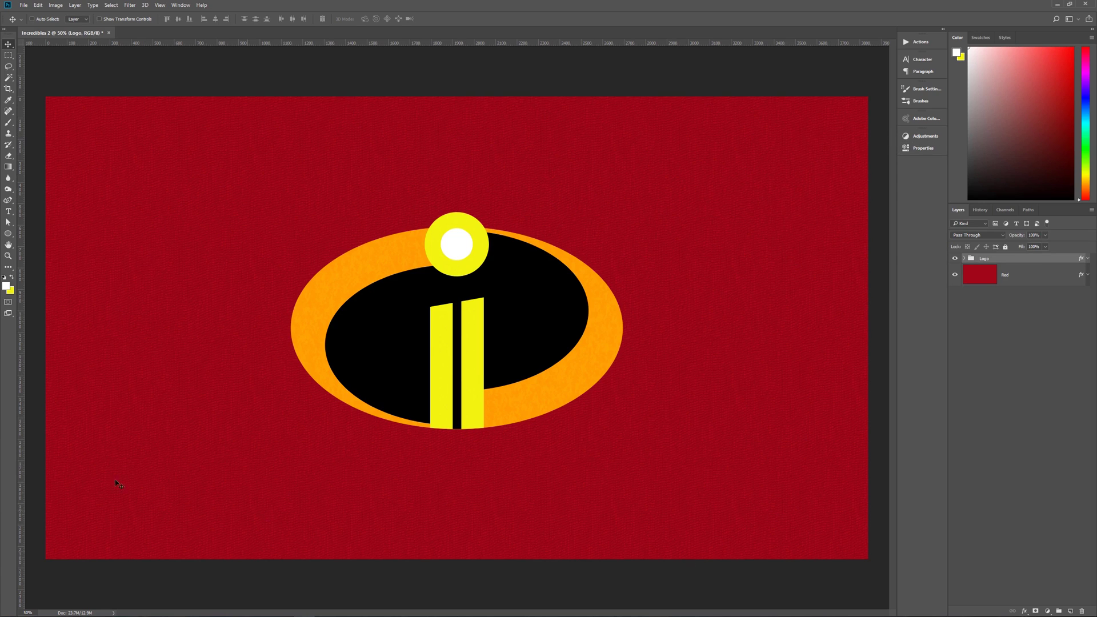
Add a Curves adjustment layer and pull the curve's top-right point down to darken everything
click(1047, 611)
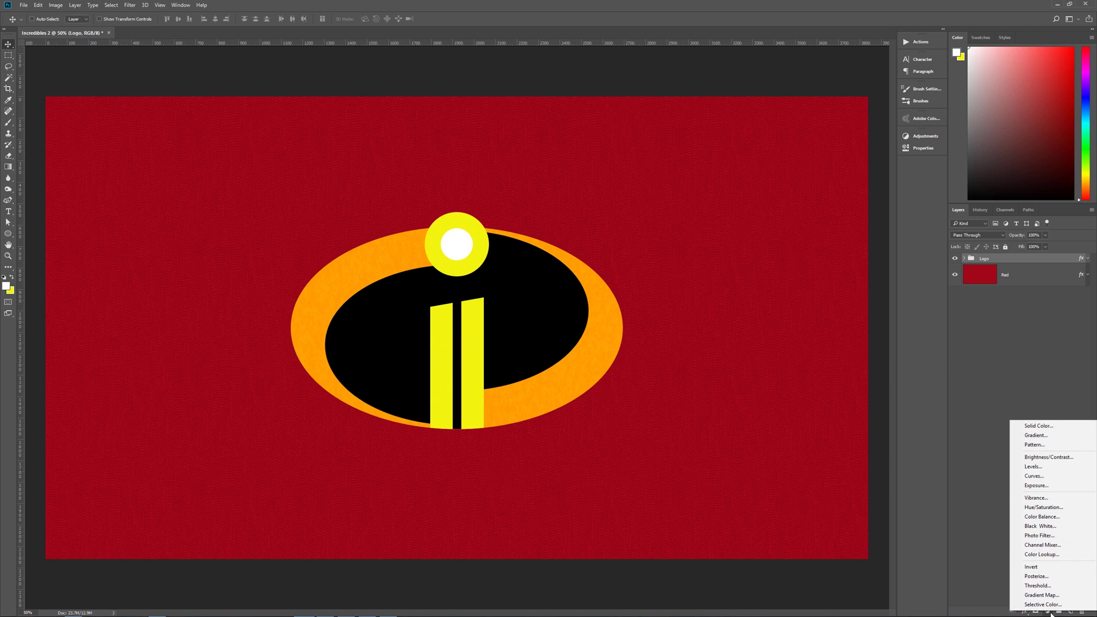
click(1047, 477)
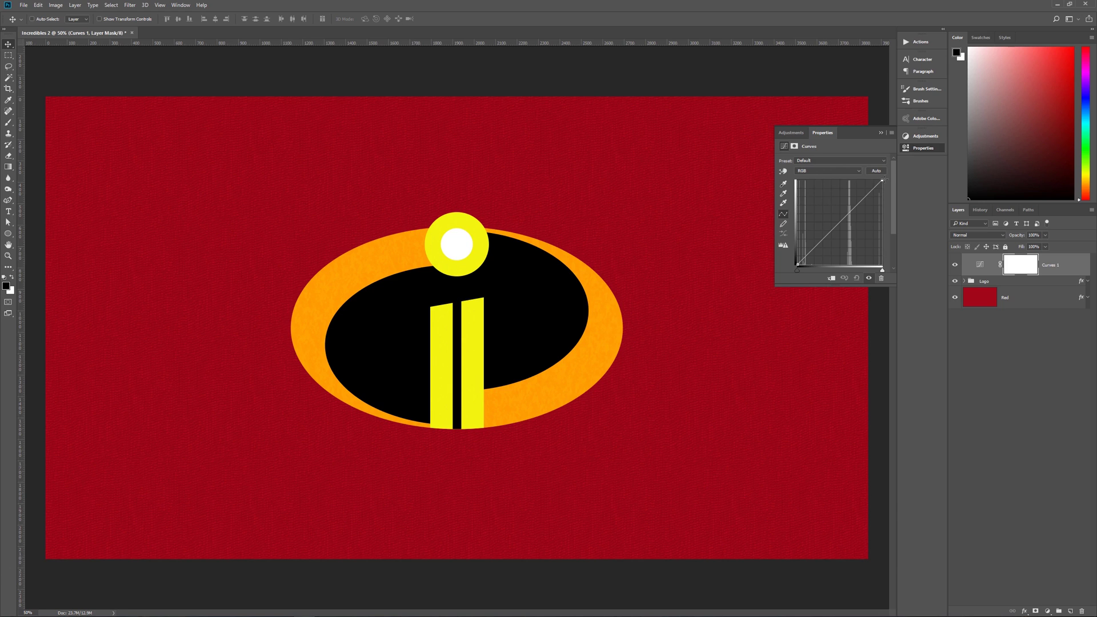
drag(882, 181, 891, 248)
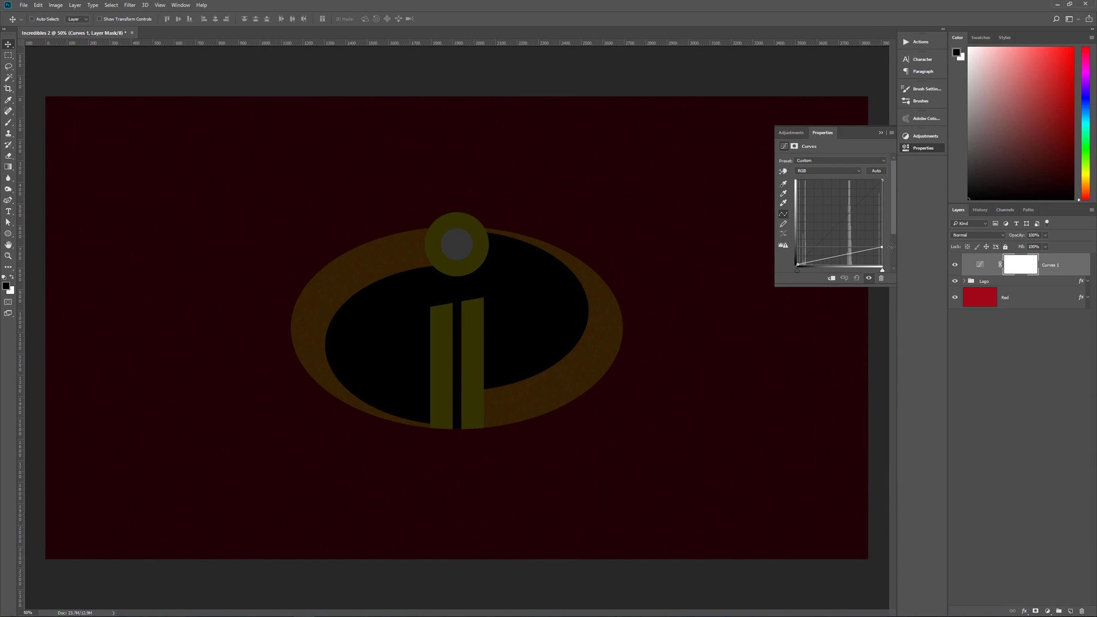
drag(891, 247, 891, 246)
Feather the Curves mask to 175 px, then swap the foreground and background colours
click(794, 147)
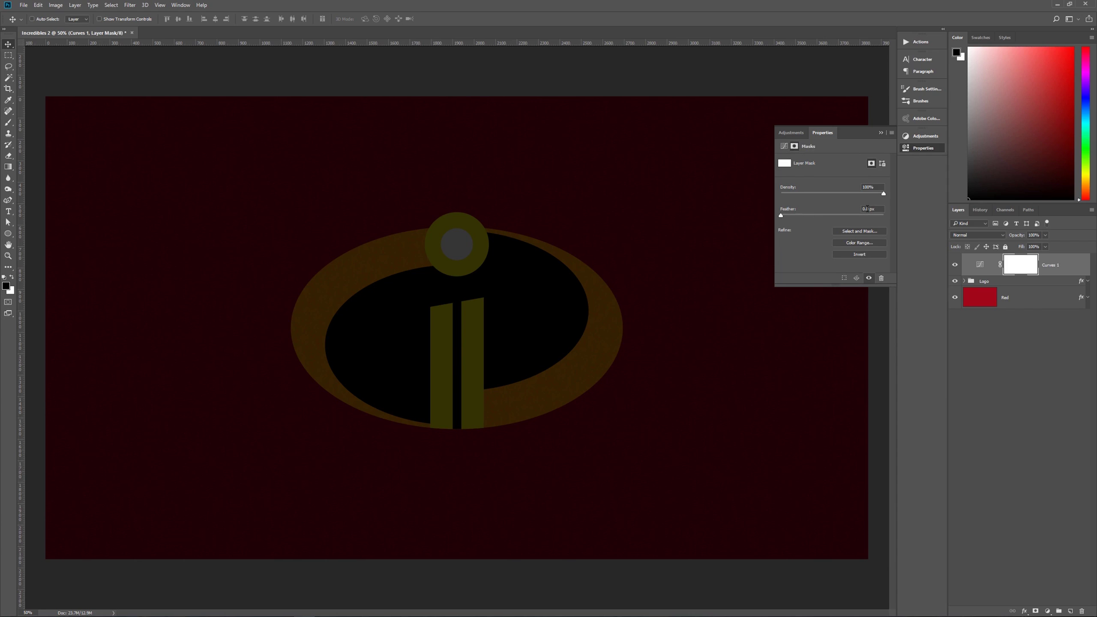
click(866, 208)
text(175)
click(880, 132)
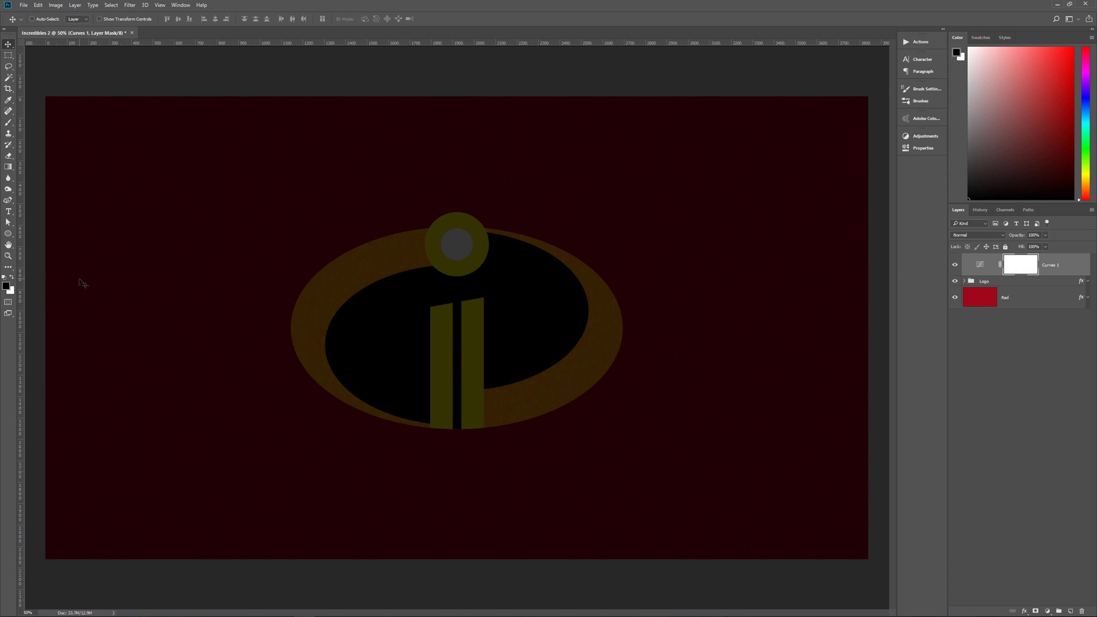
key(x)
Draw a large elliptical selection centred on the guides around the logo
key(m)
right_click(8, 54)
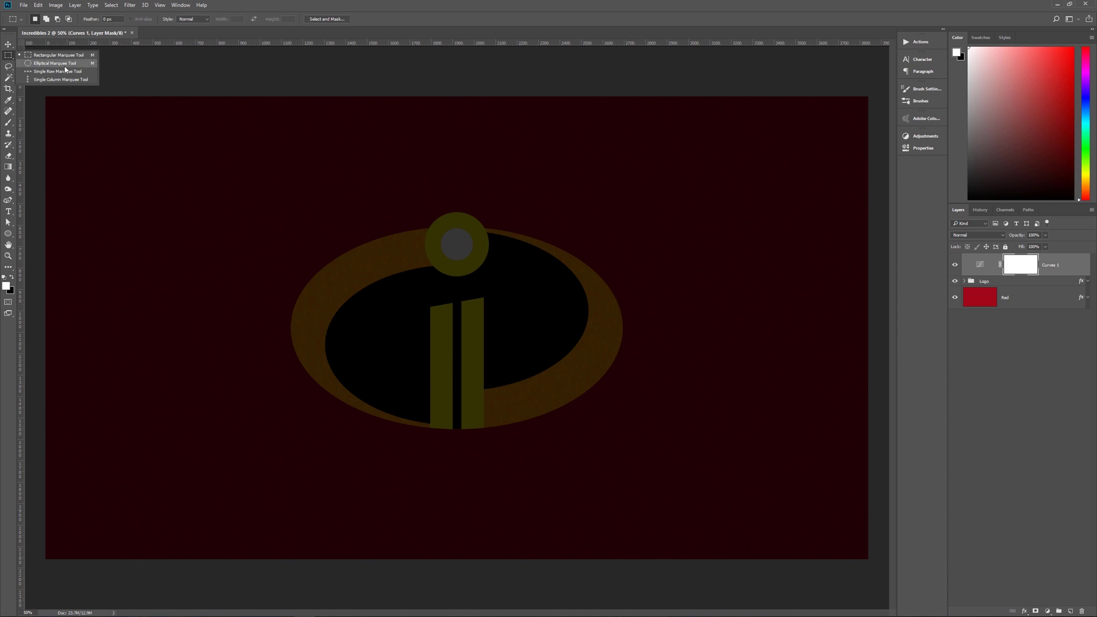
click(64, 63)
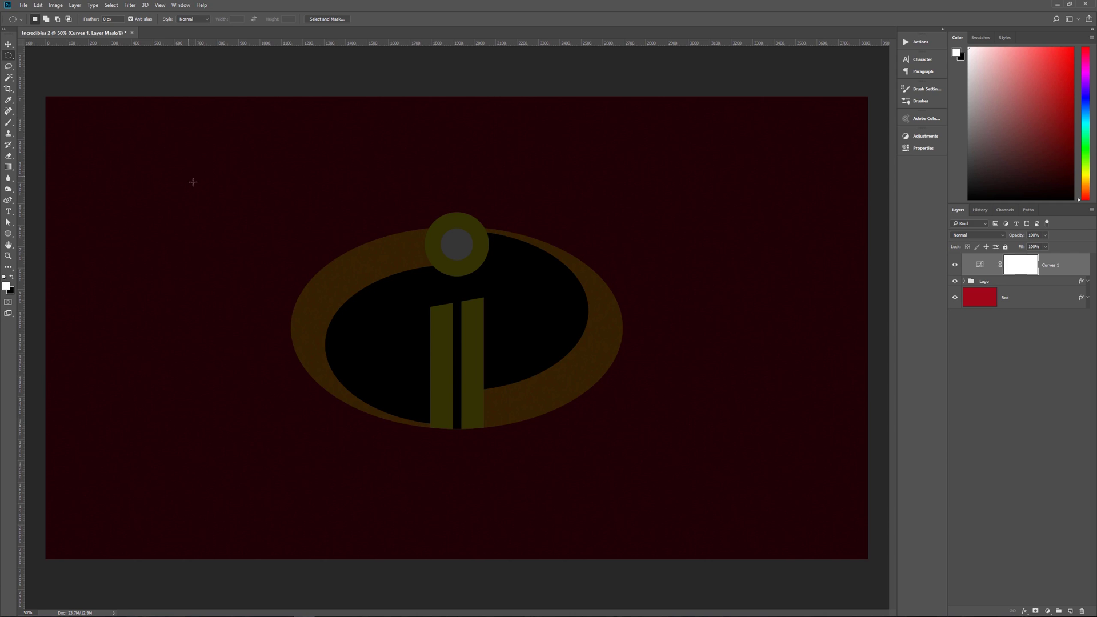
drag(191, 179, 883, 589)
drag(705, 462, 615, 404)
key(ctrl+h)
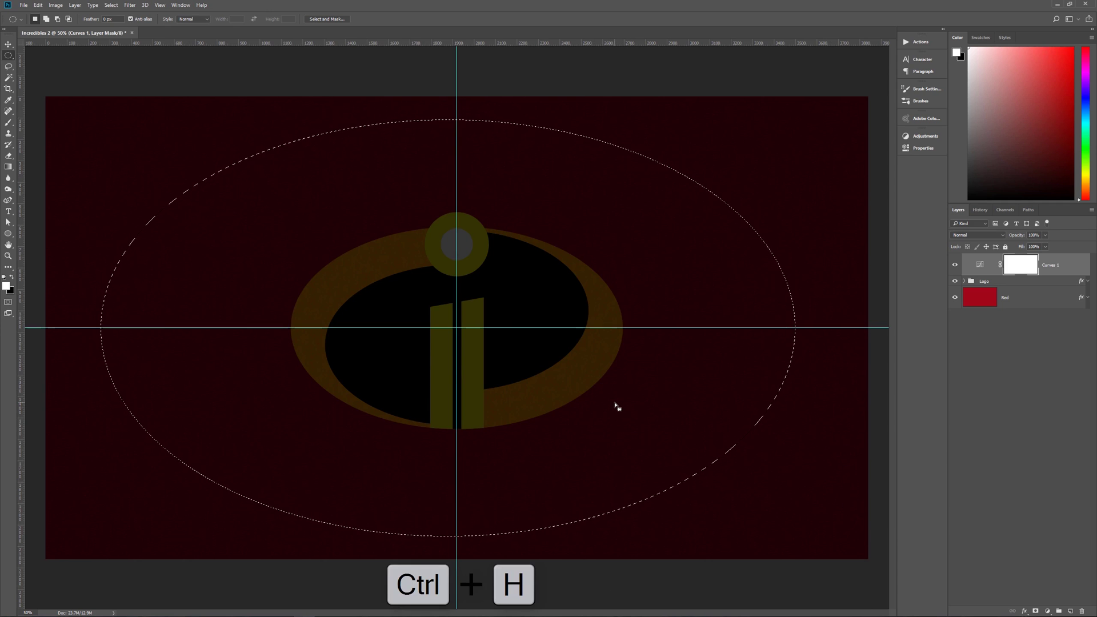
mouse_move(644, 444)
mouse_down()
mouse_move(623, 440)
mouse_move(649, 446)
mouse_up()
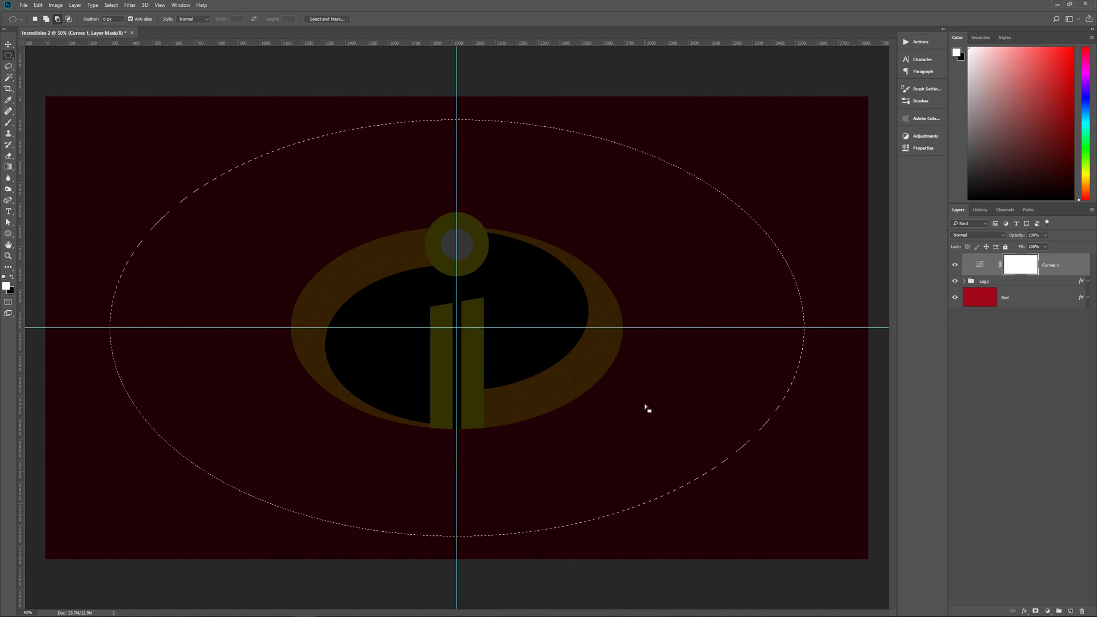
Fill the oval on the Curves mask to spare the centre, deselect, and set opacity to 20%
key(ctrl+BackSpace)
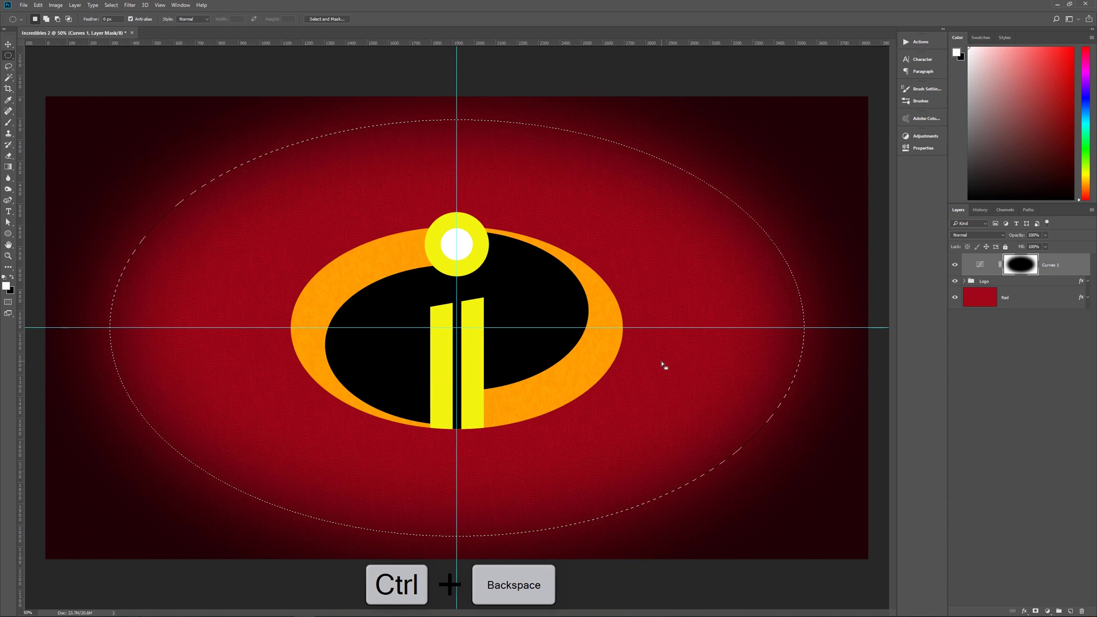
key(ctrl+d)
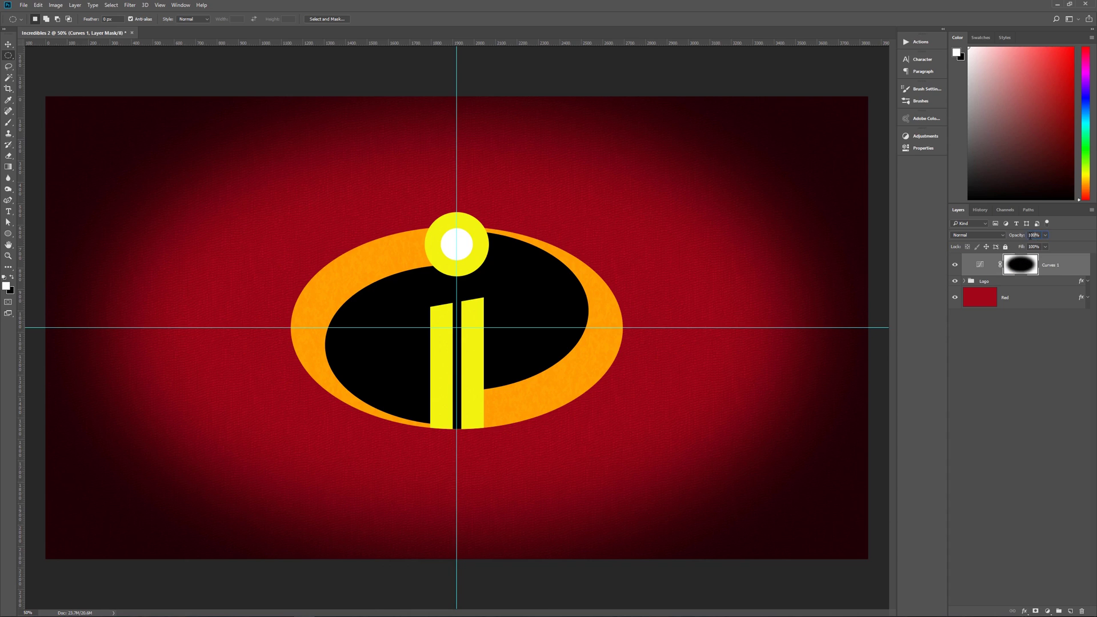
click(1032, 235)
text(20)
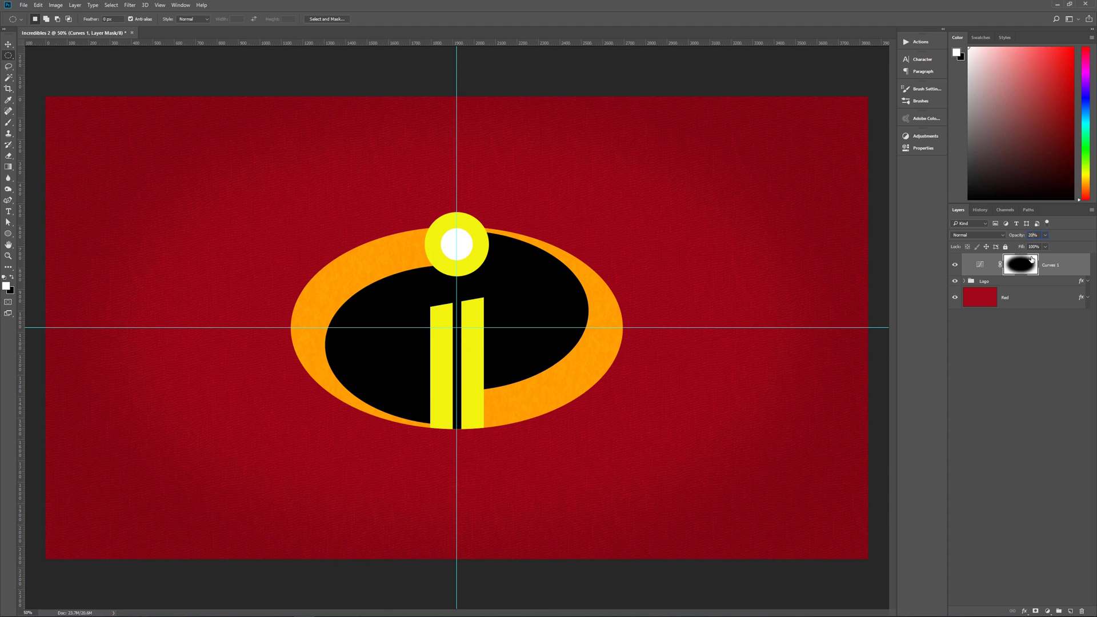
key(Return)
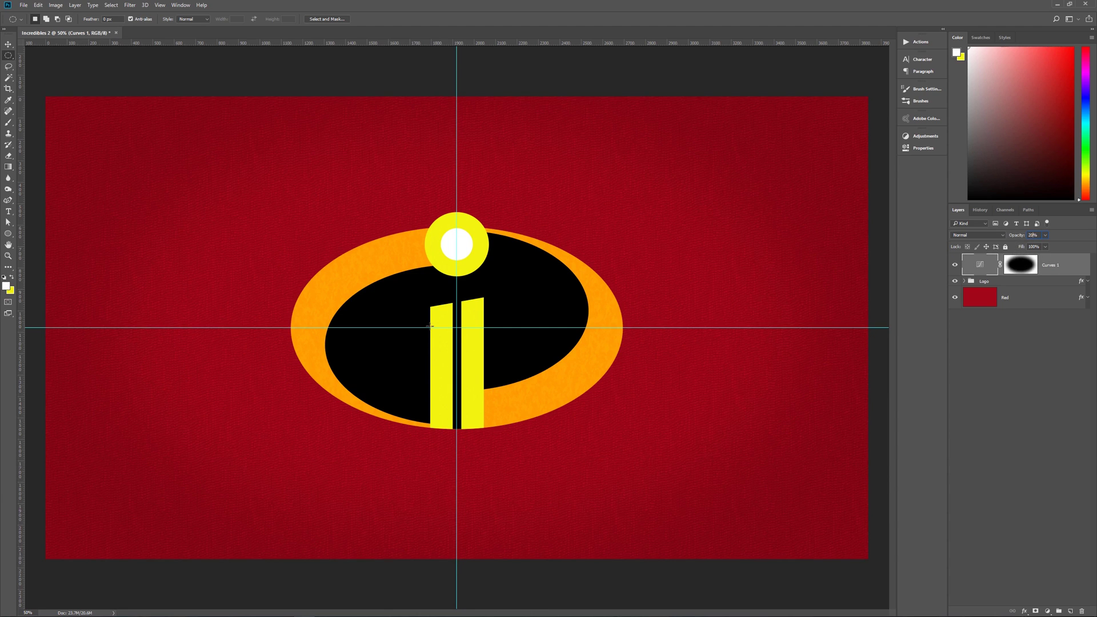